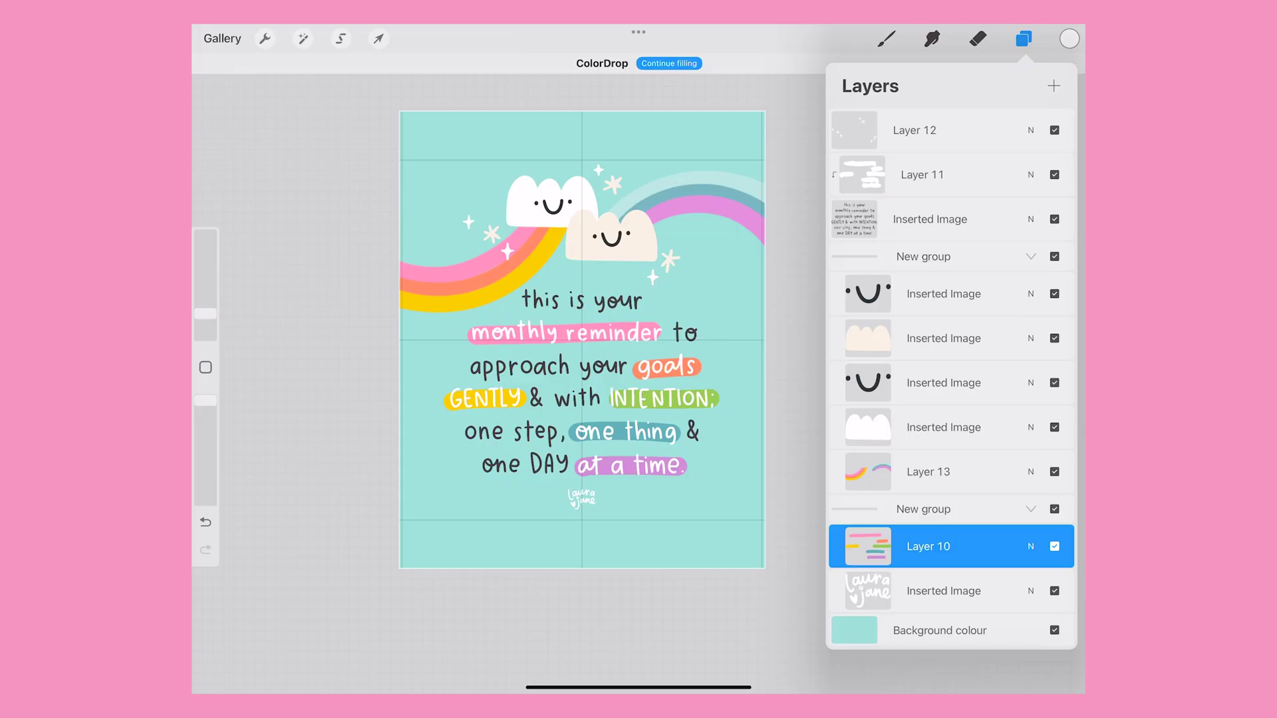
scroll(951, 399, "down", 2)
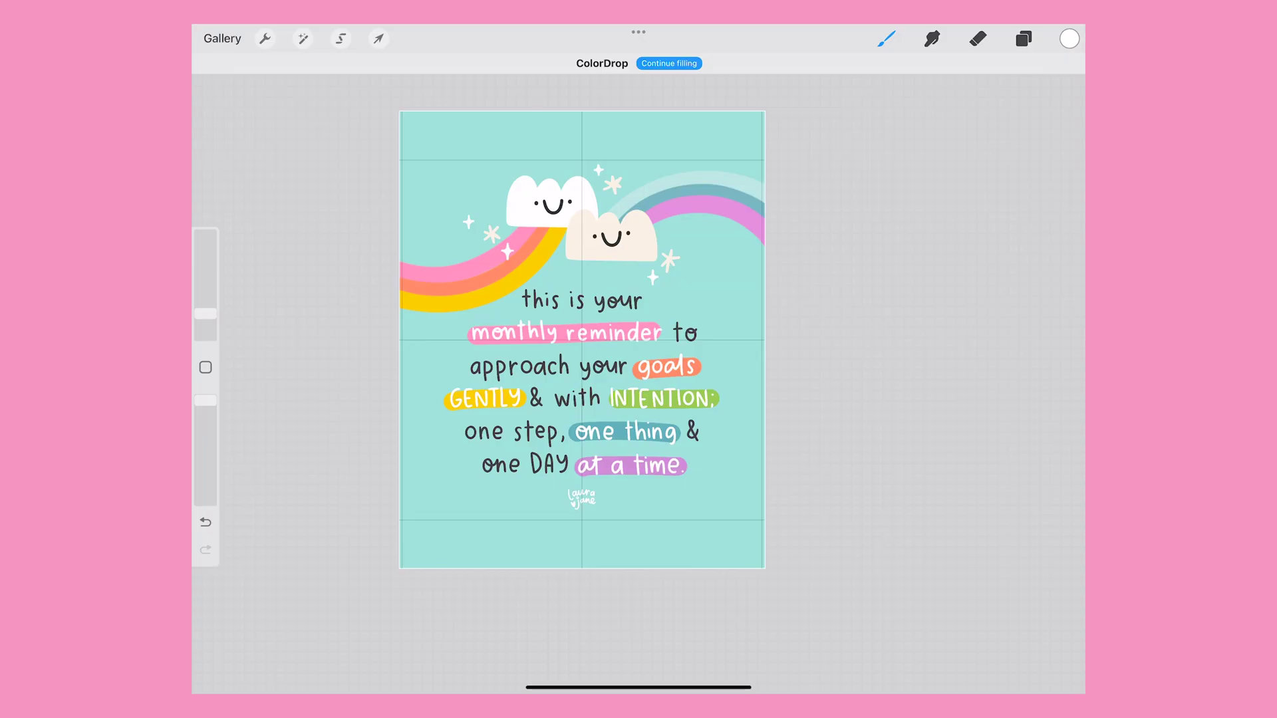
left_click(265, 38)
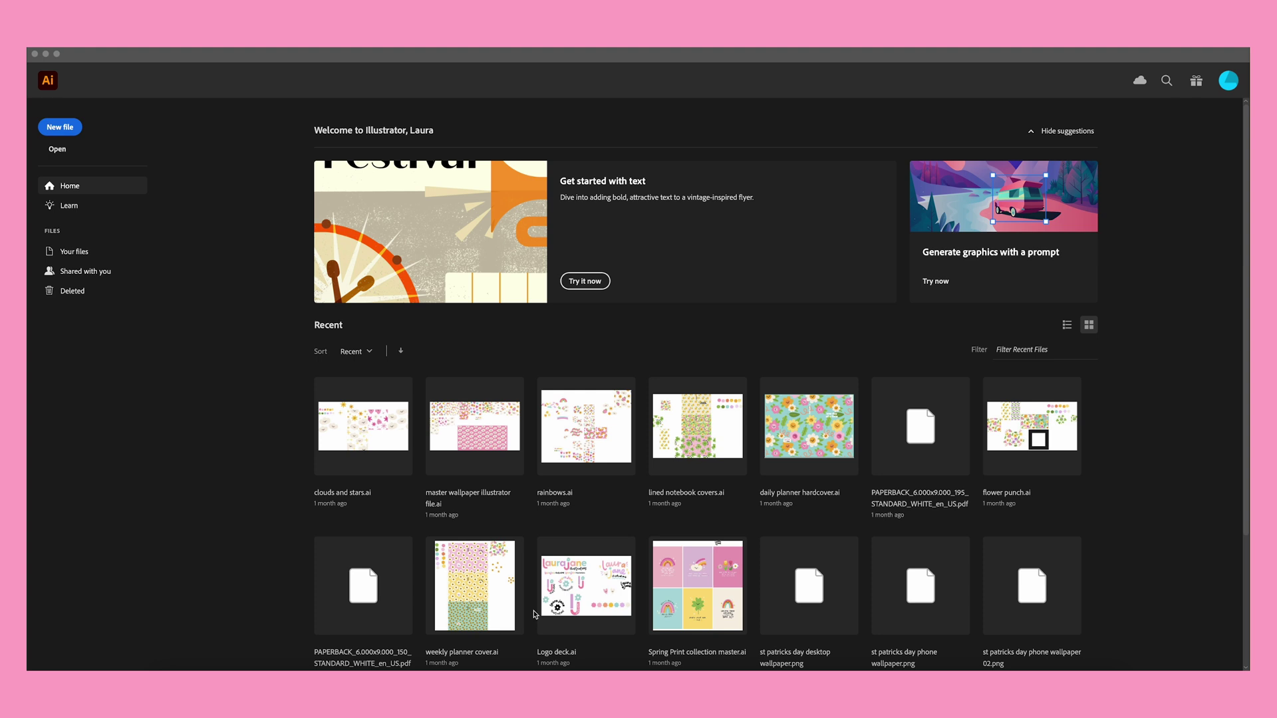
scroll(637, 504, "down", 3)
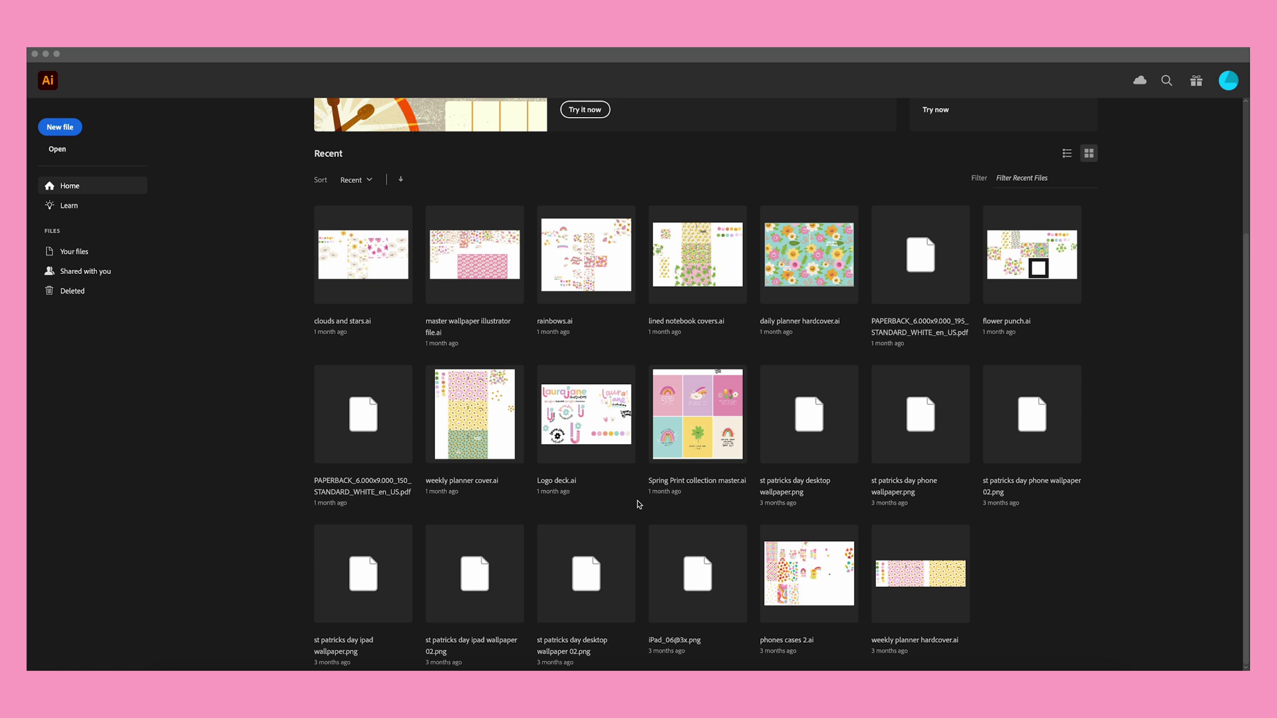
scroll(638, 502, "up", 3)
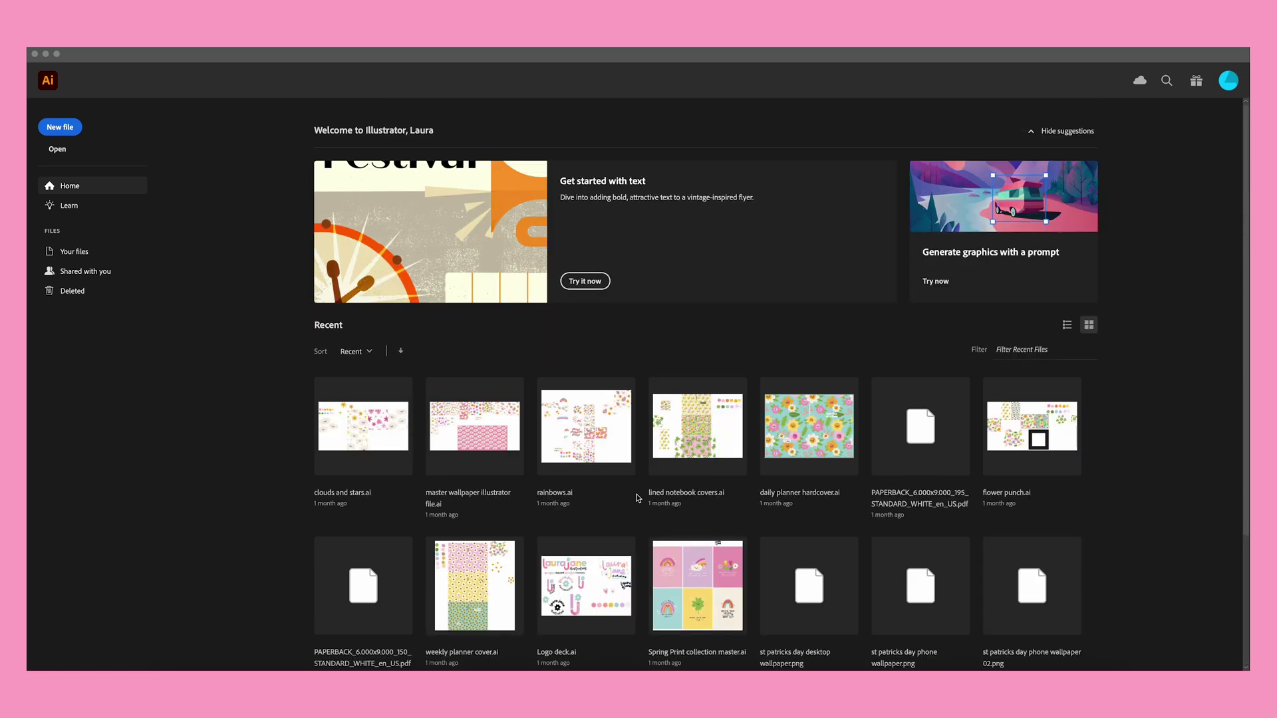
Step: Create a new 4096 × 5120 pt Illustrator document in RGB Color with one artboard
left_click(59, 126)
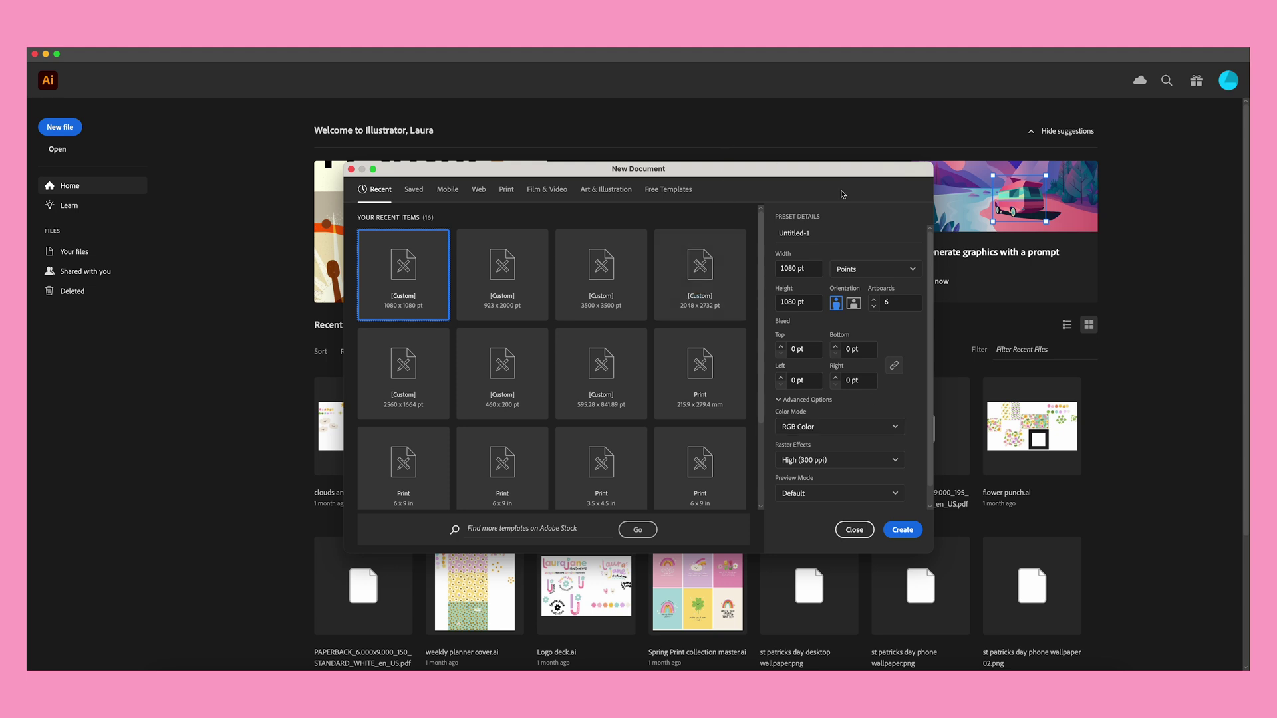
left_click(786, 268)
double_click(787, 268)
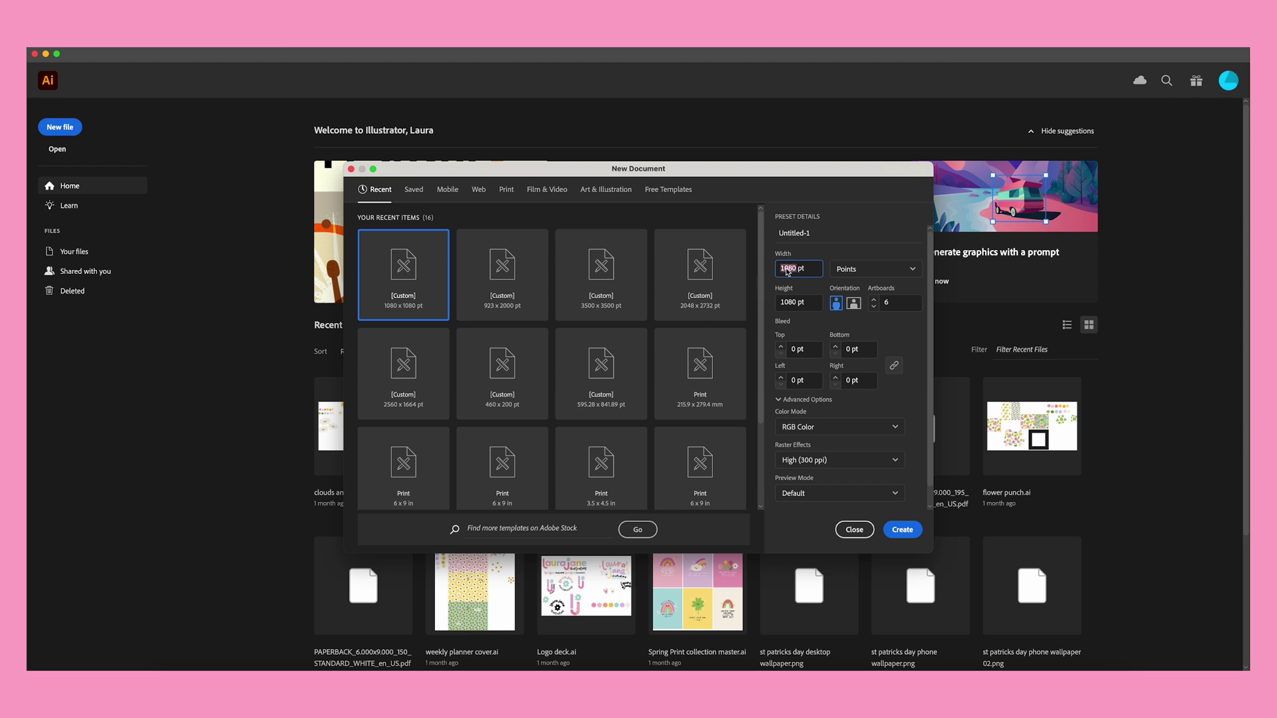
type("4096")
double_click(788, 301)
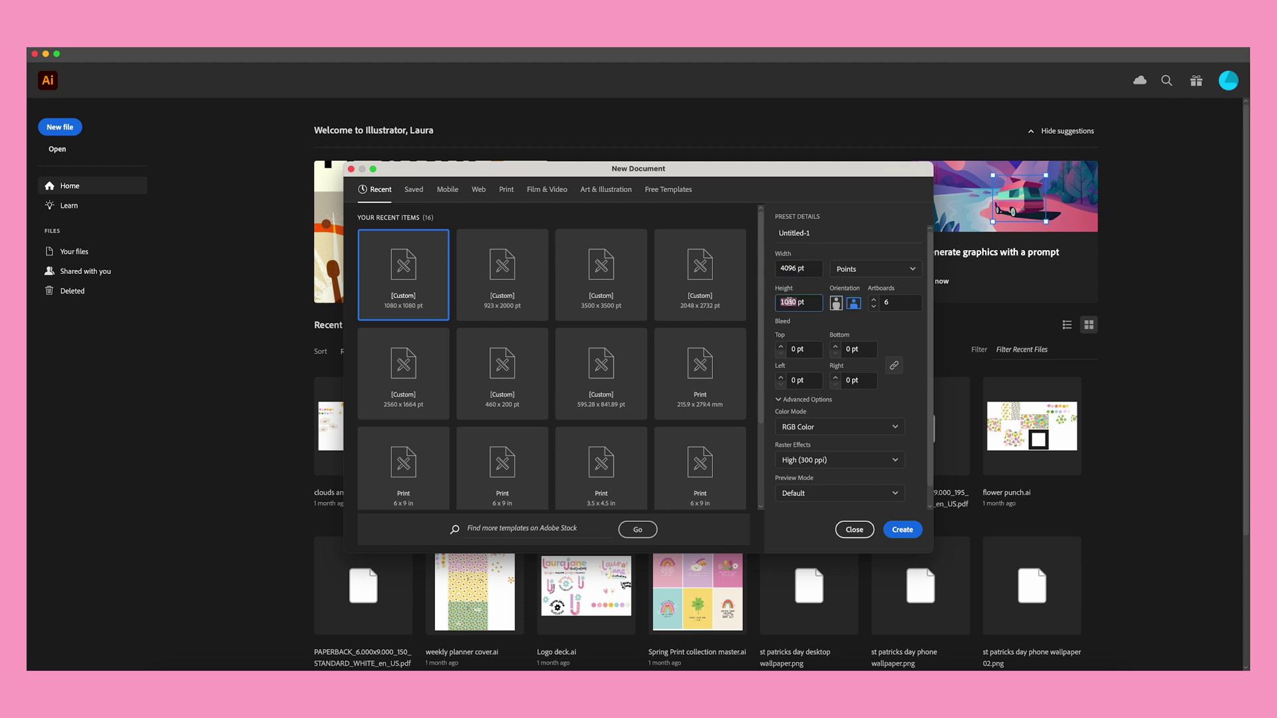
type("5120")
left_click(817, 429)
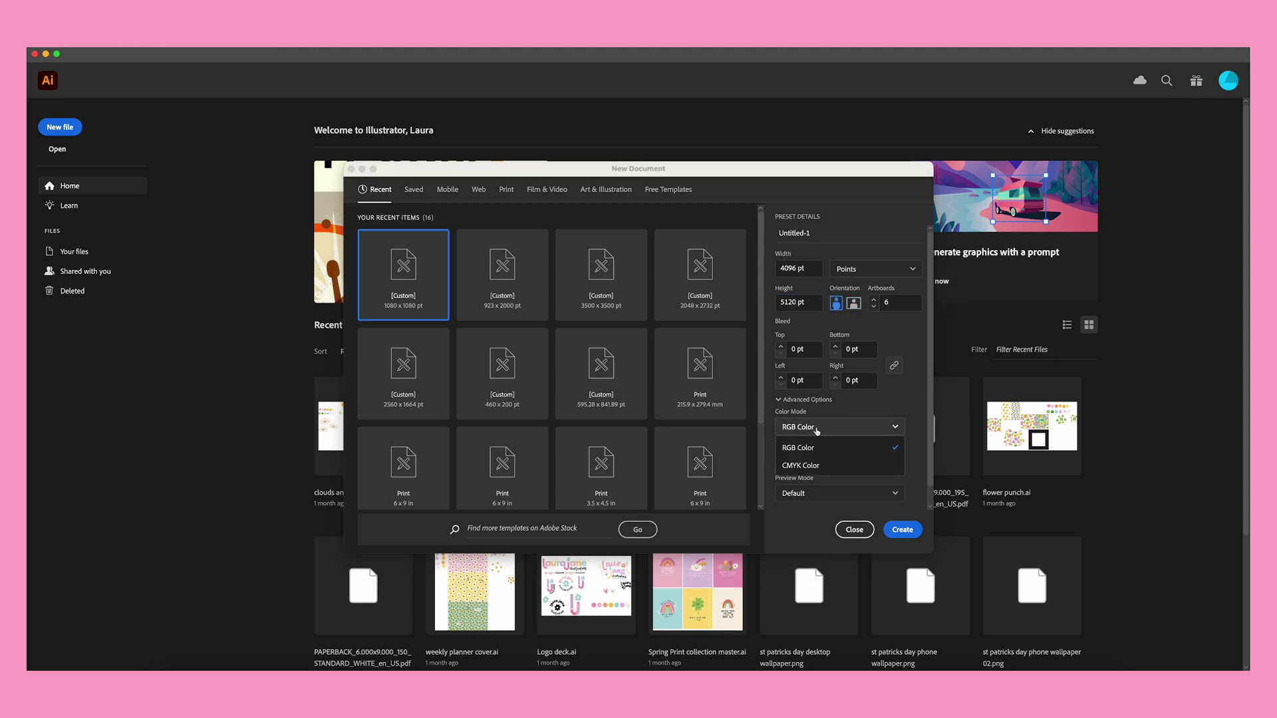
left_click(840, 449)
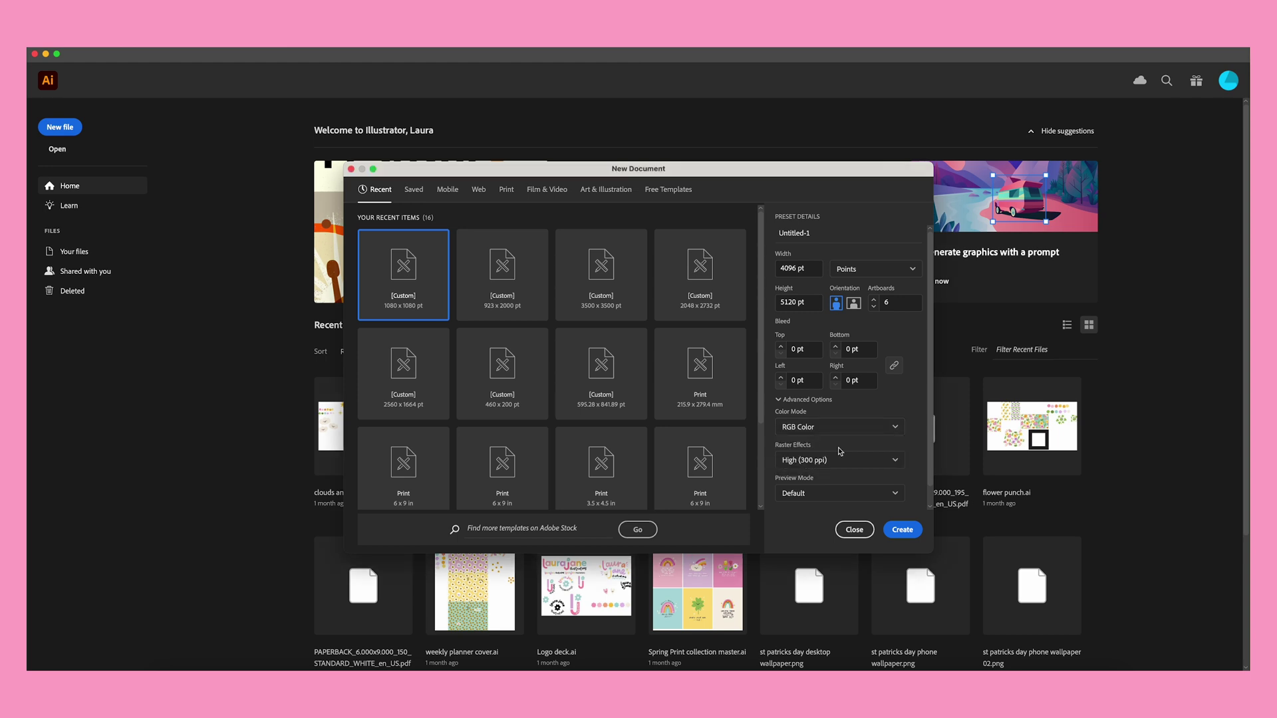
left_click(901, 308)
key("BackSpace")
type("1")
left_click(905, 533)
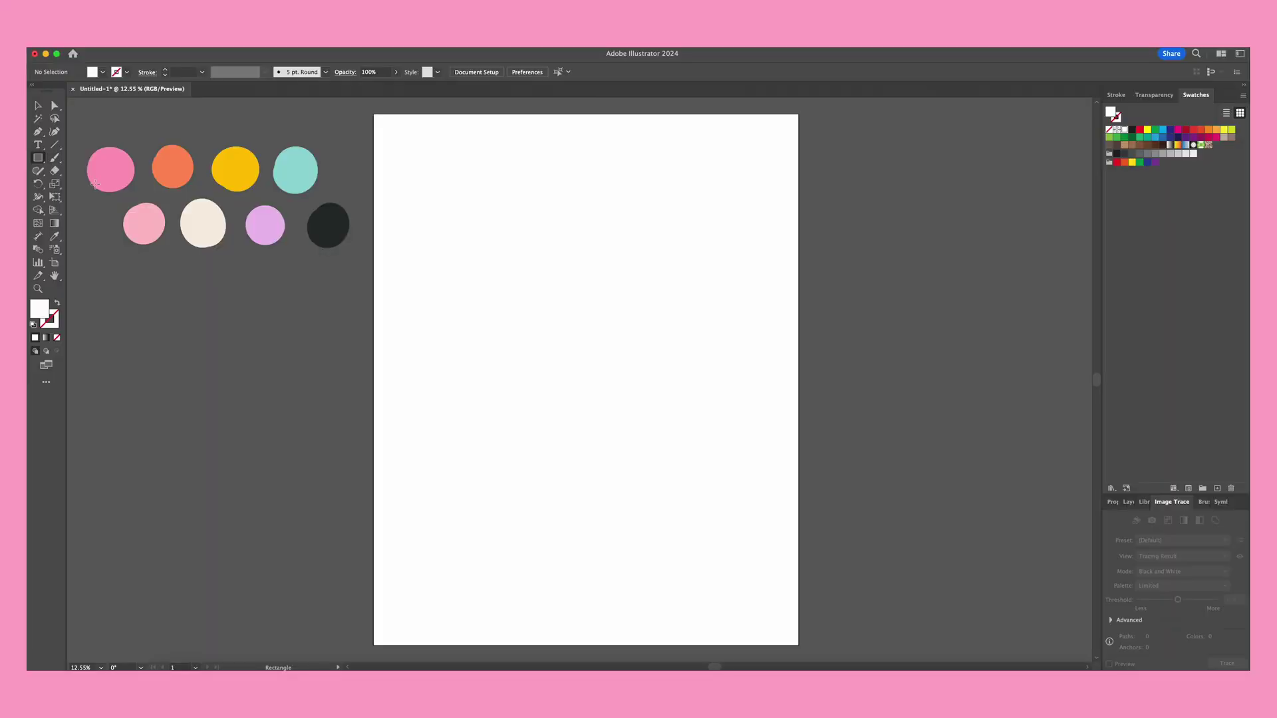
Step: Draw a rectangle about 4205 × 5218 pt that extends slightly past every edge of the artboard
left_click(42, 164)
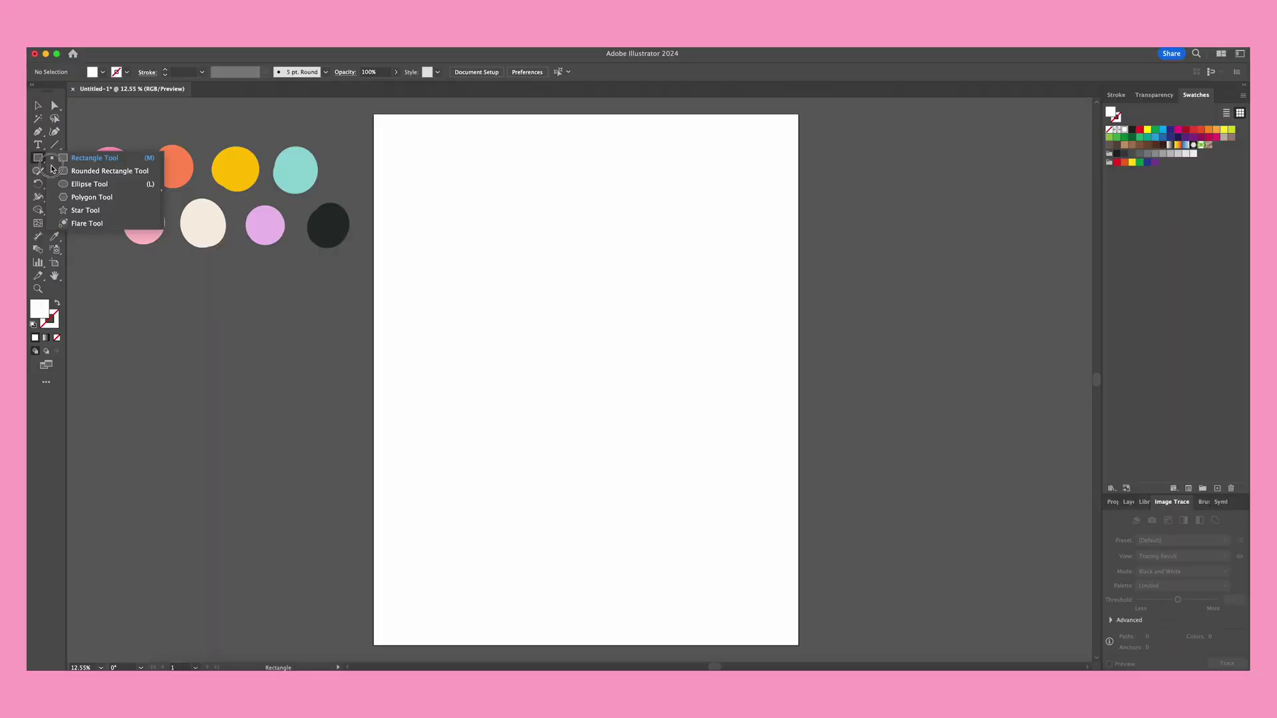
left_click(85, 161)
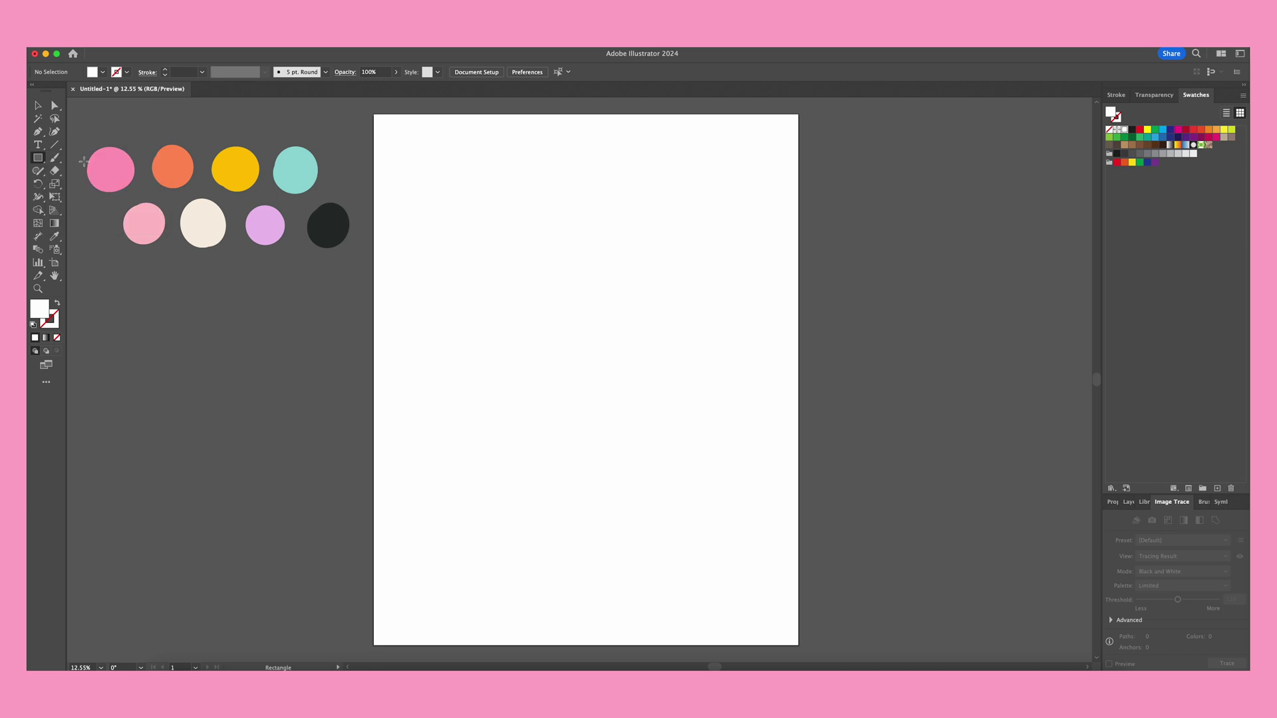
left_click_drag(367, 110, 804, 581)
key("super+minus")
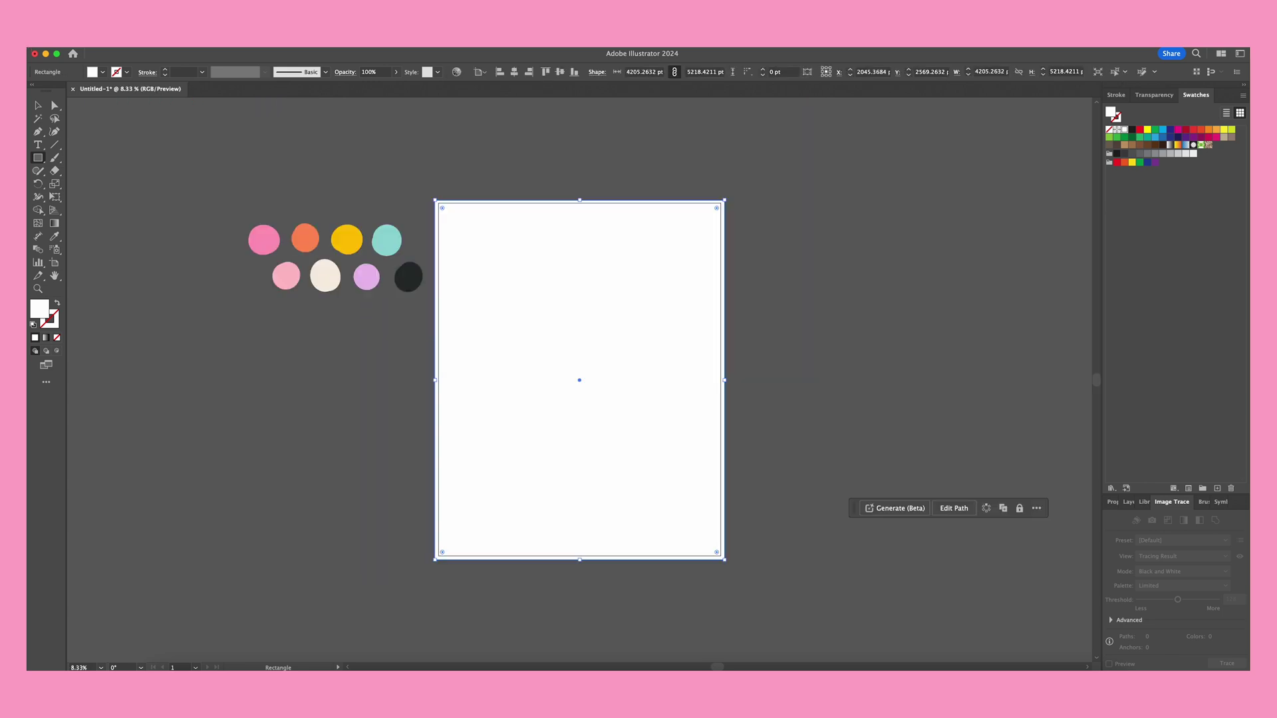
Step: Fill the background rectangle with the teal sampled from the colour palette beside the artboard
left_click(38, 105)
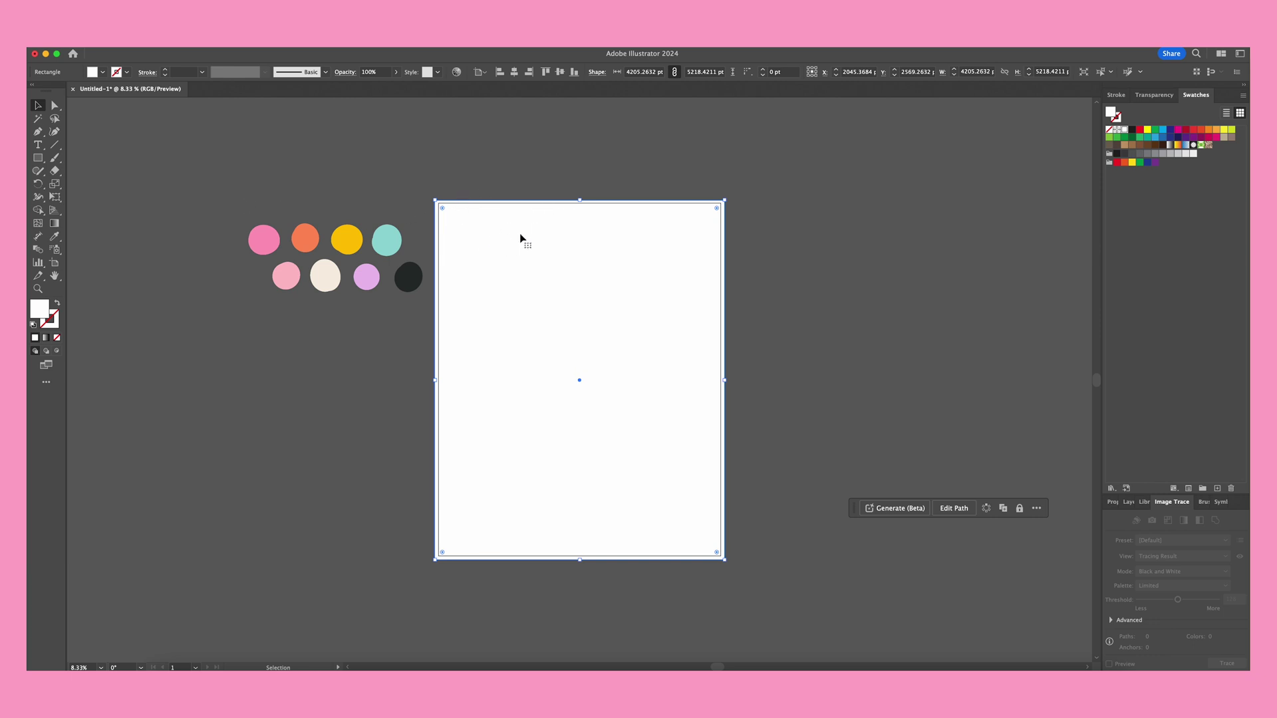
left_click(54, 237)
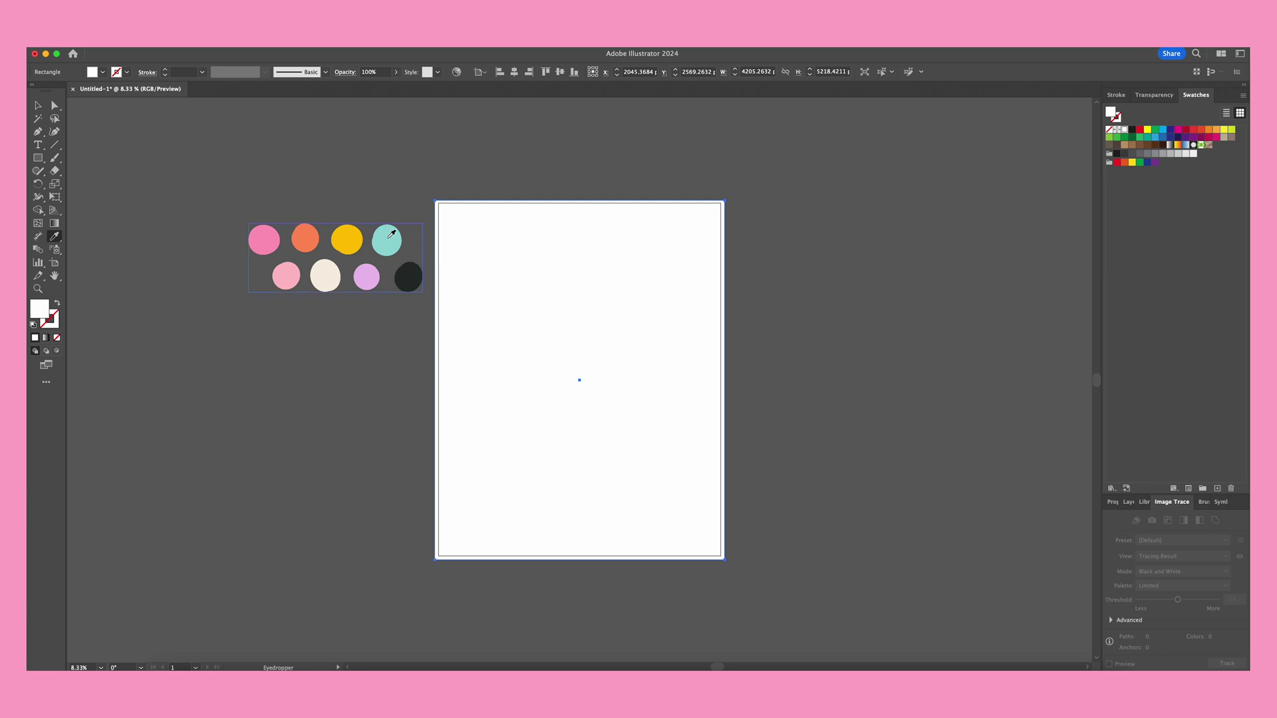
left_click(390, 236)
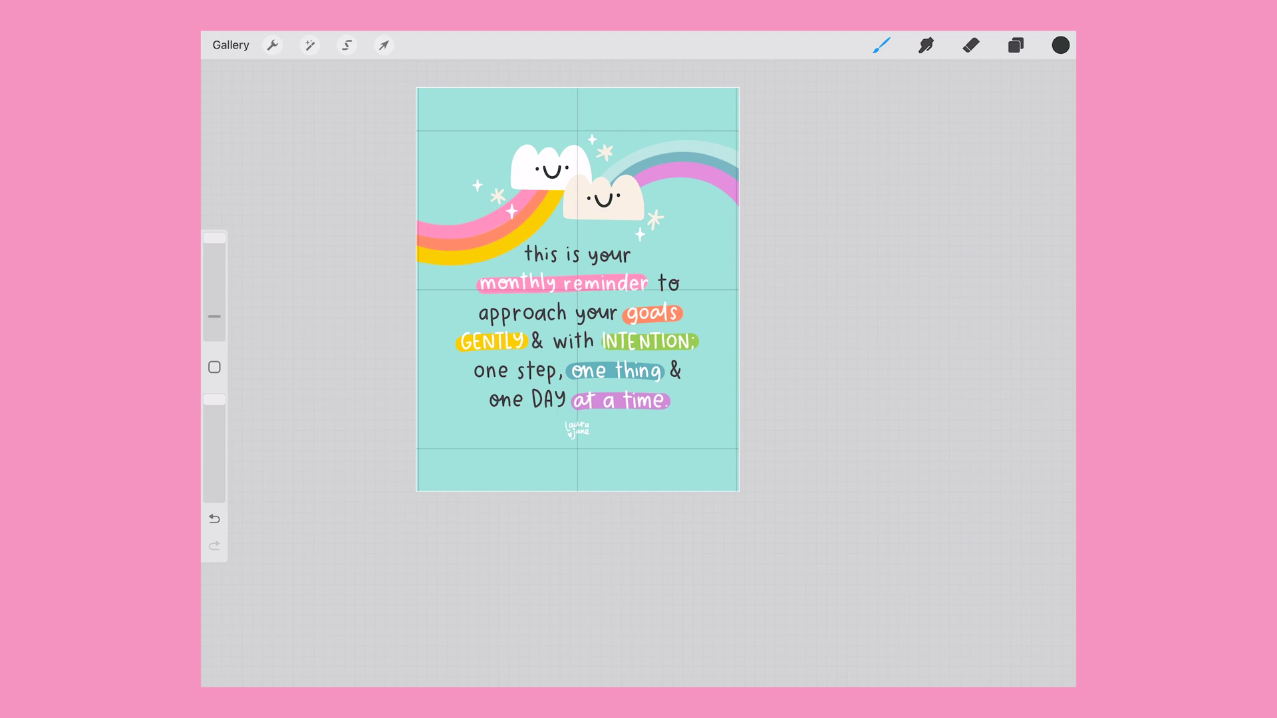
Step: Switch to Procreate and copy the layer with the pink, orange and yellow rainbow
left_click(1015, 45)
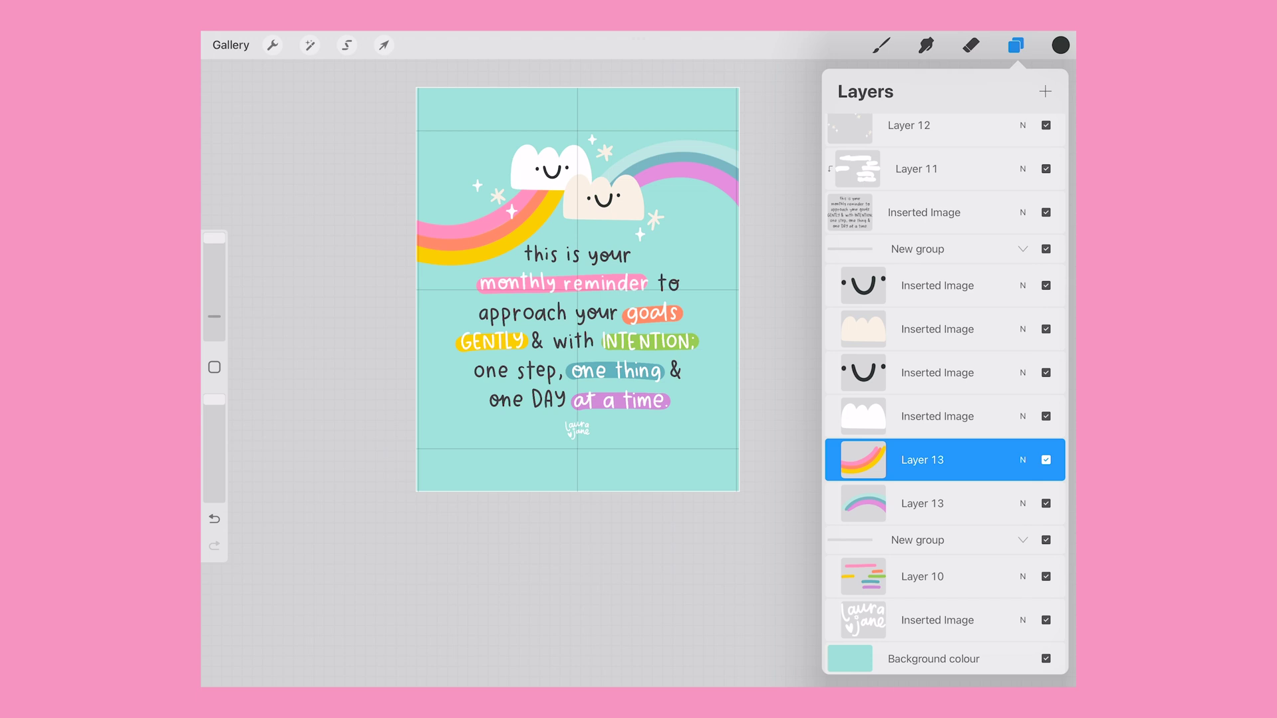
left_click(922, 460)
left_click(771, 366)
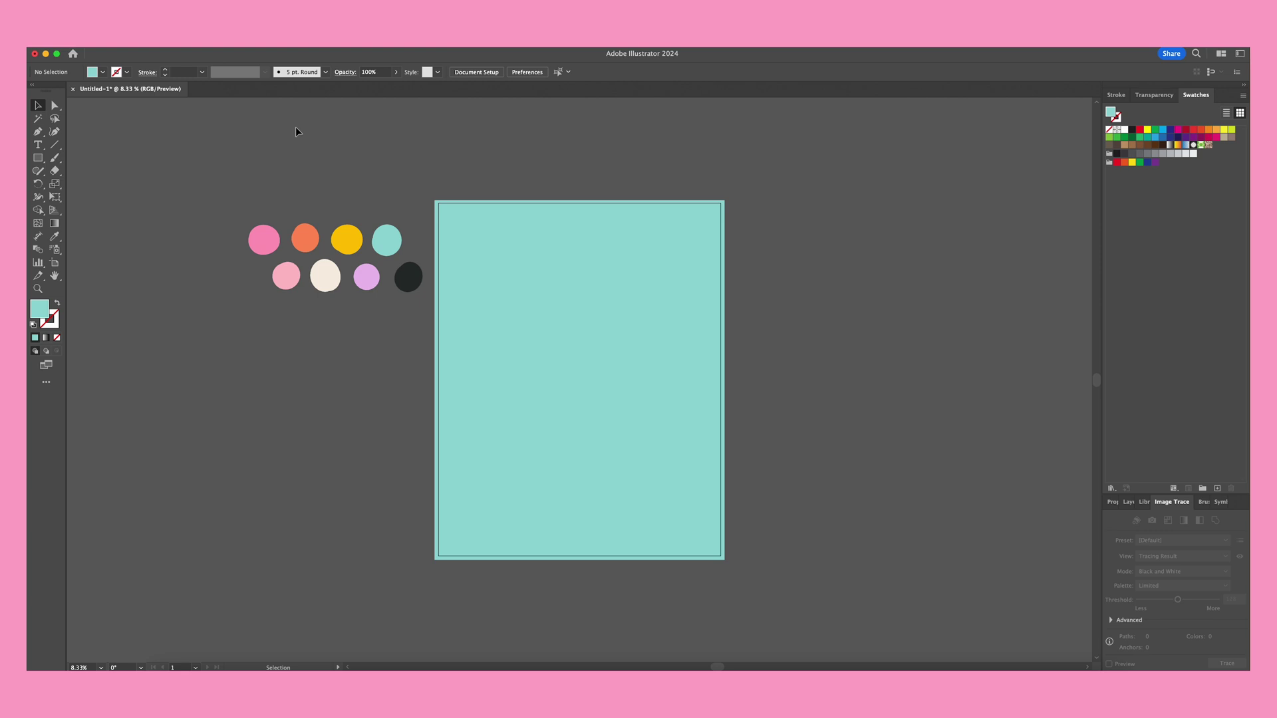
Step: Switch to Illustrator, paste the copied rainbow and place it against the upper left edge of the artboard
key("a")
key("super+v")
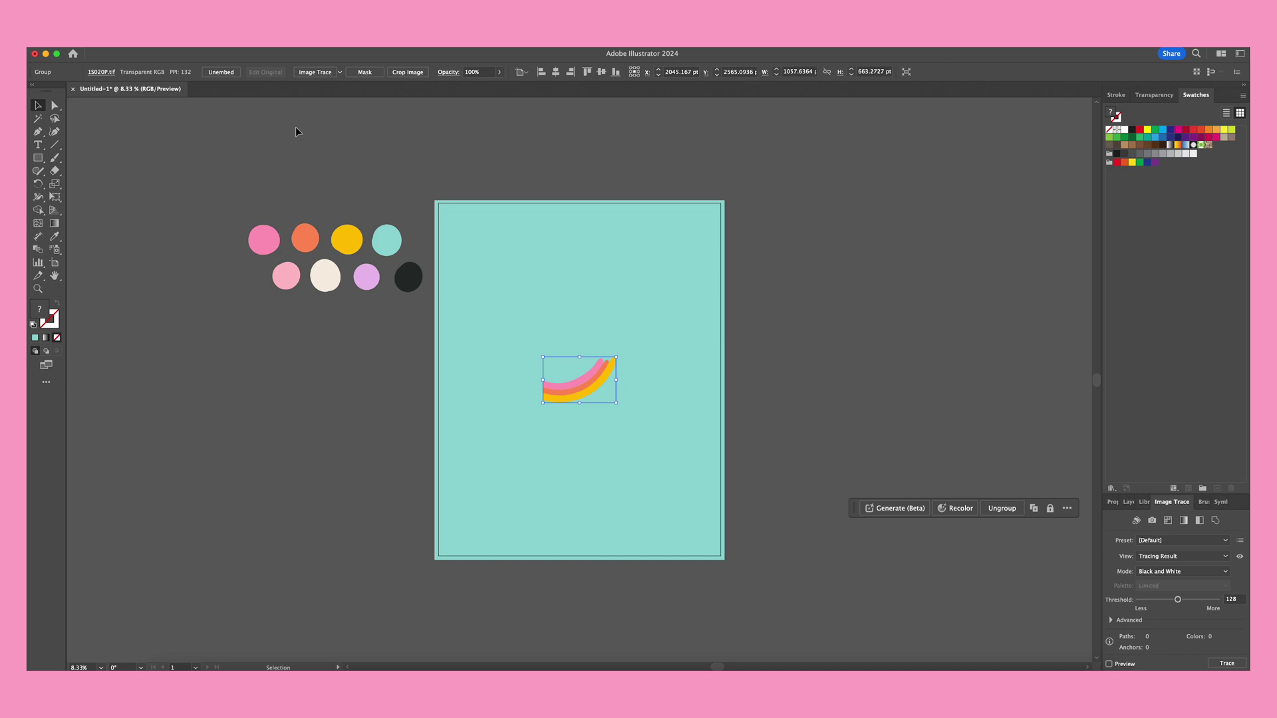
left_click_drag(581, 373, 483, 273)
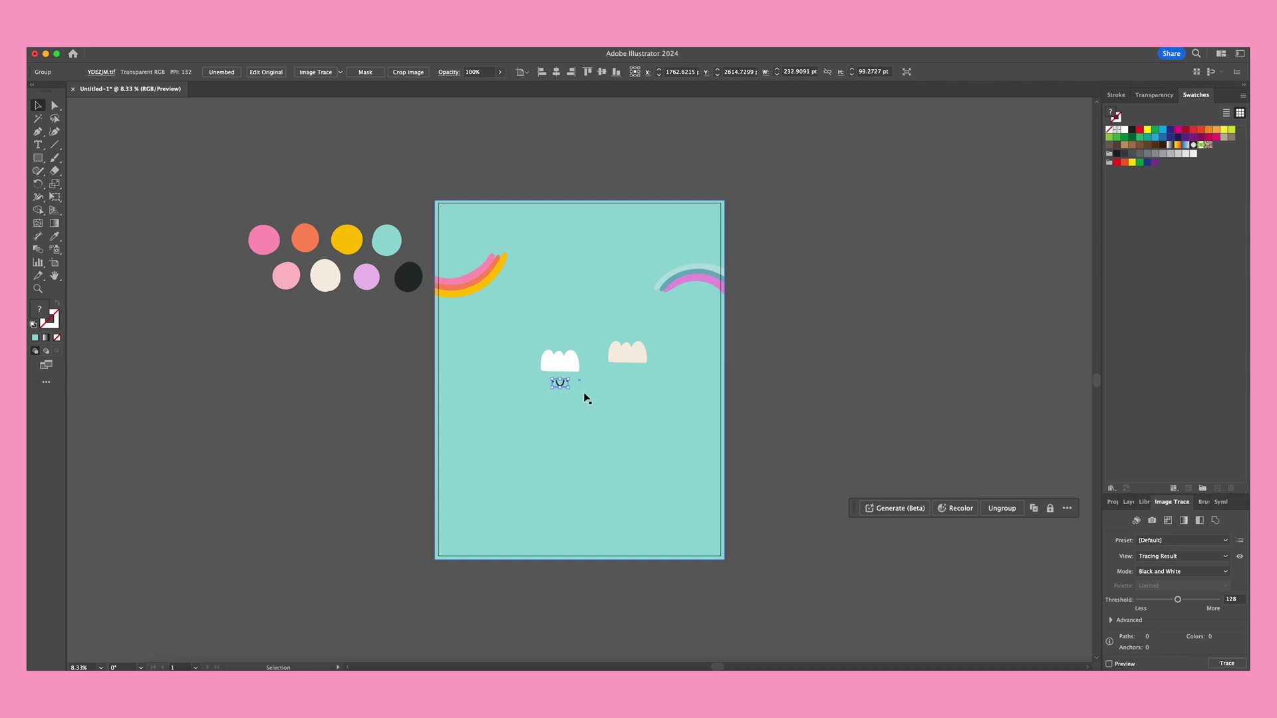
Step: Trace the smiley face below the white cloud with Image Trace using the Black and White Logo preset
left_click(560, 360)
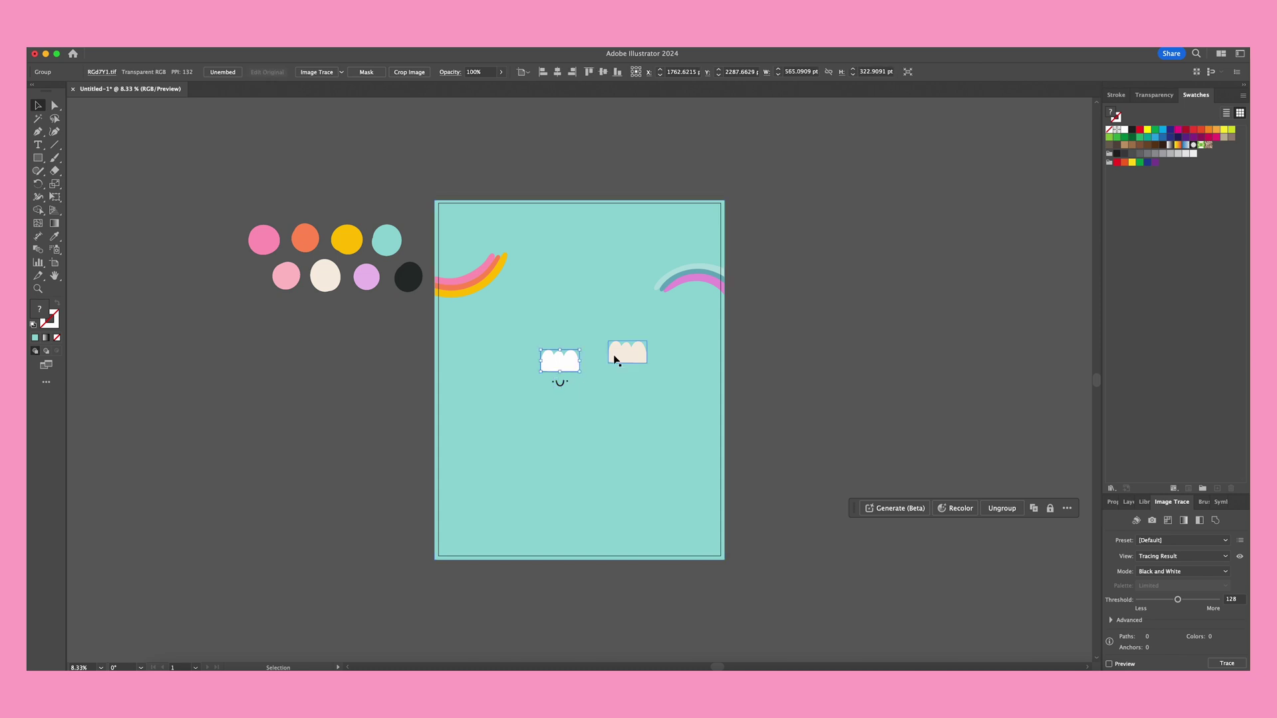
left_click(562, 386)
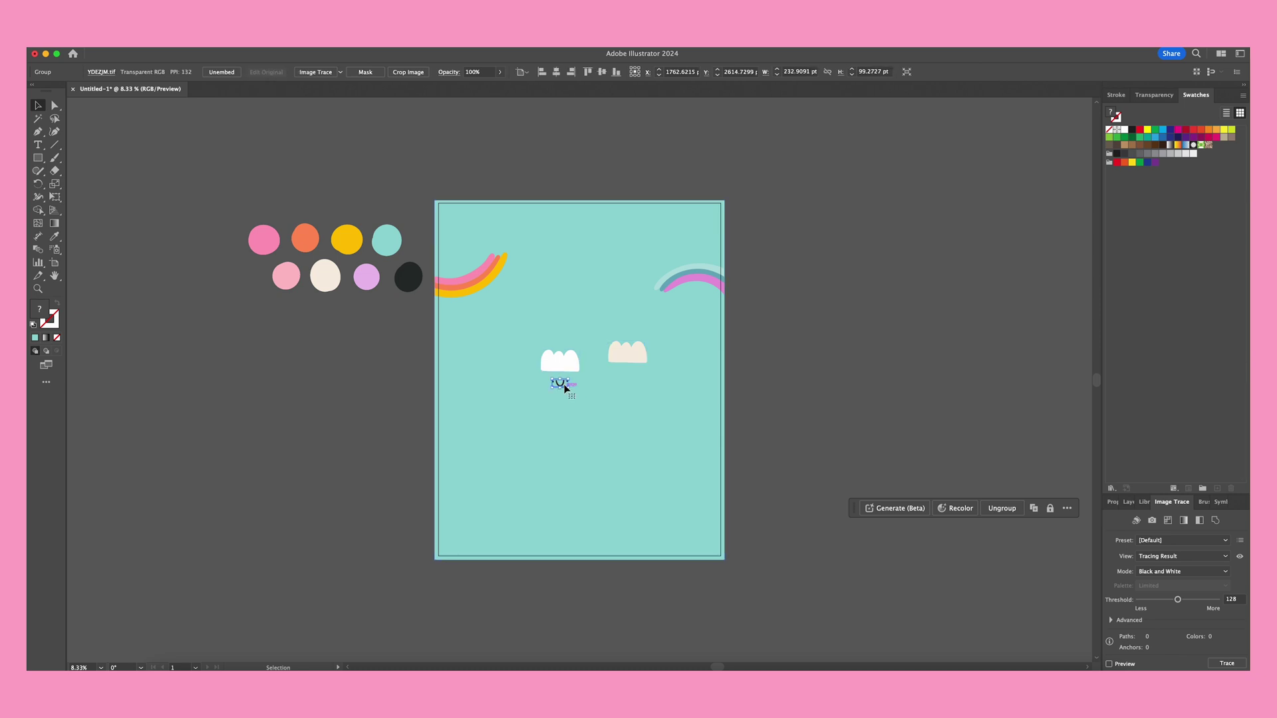
key("super+equal")
key("super+equal")
key("super+equal")
key("super+equal")
key("super+equal")
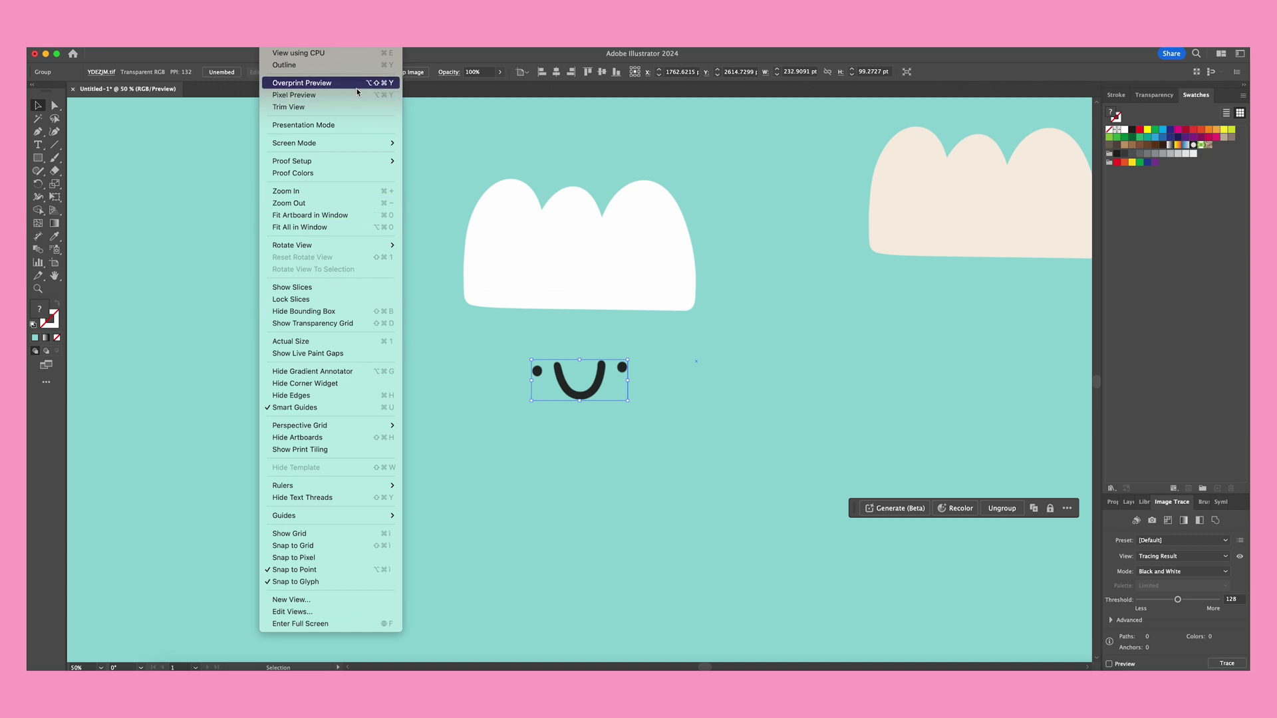
mouse_move(303, 47)
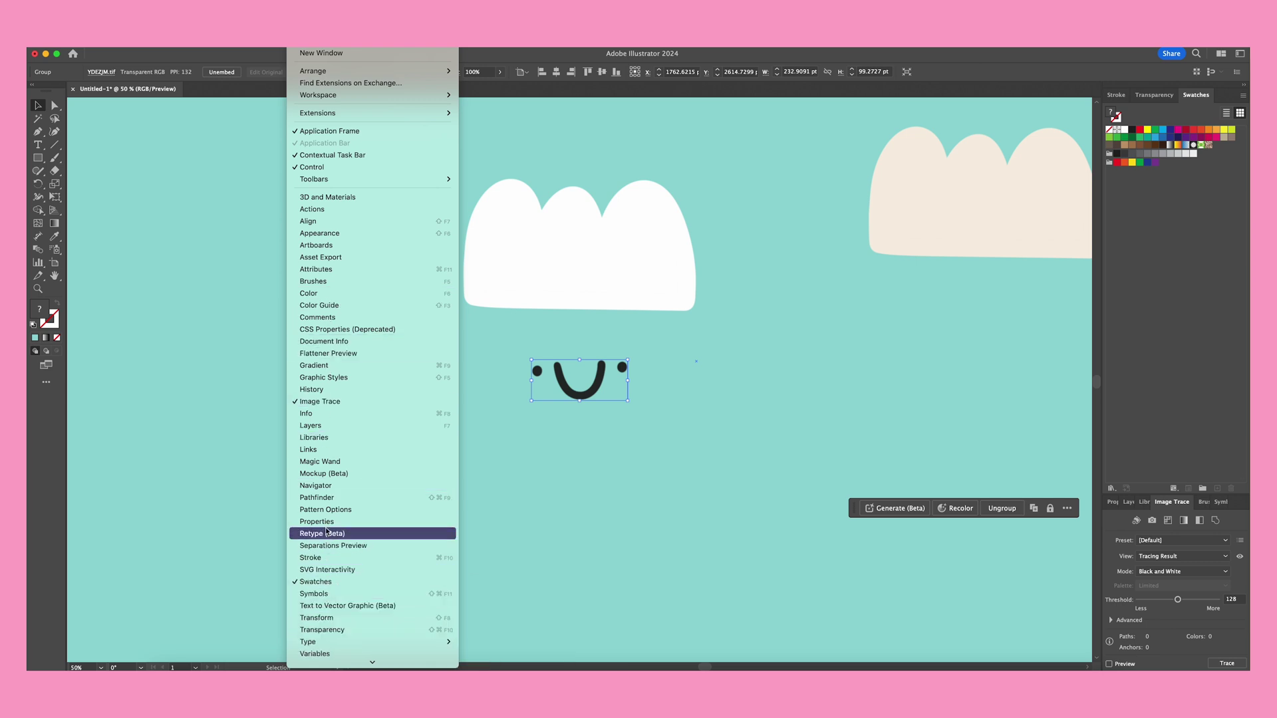
left_click(334, 403)
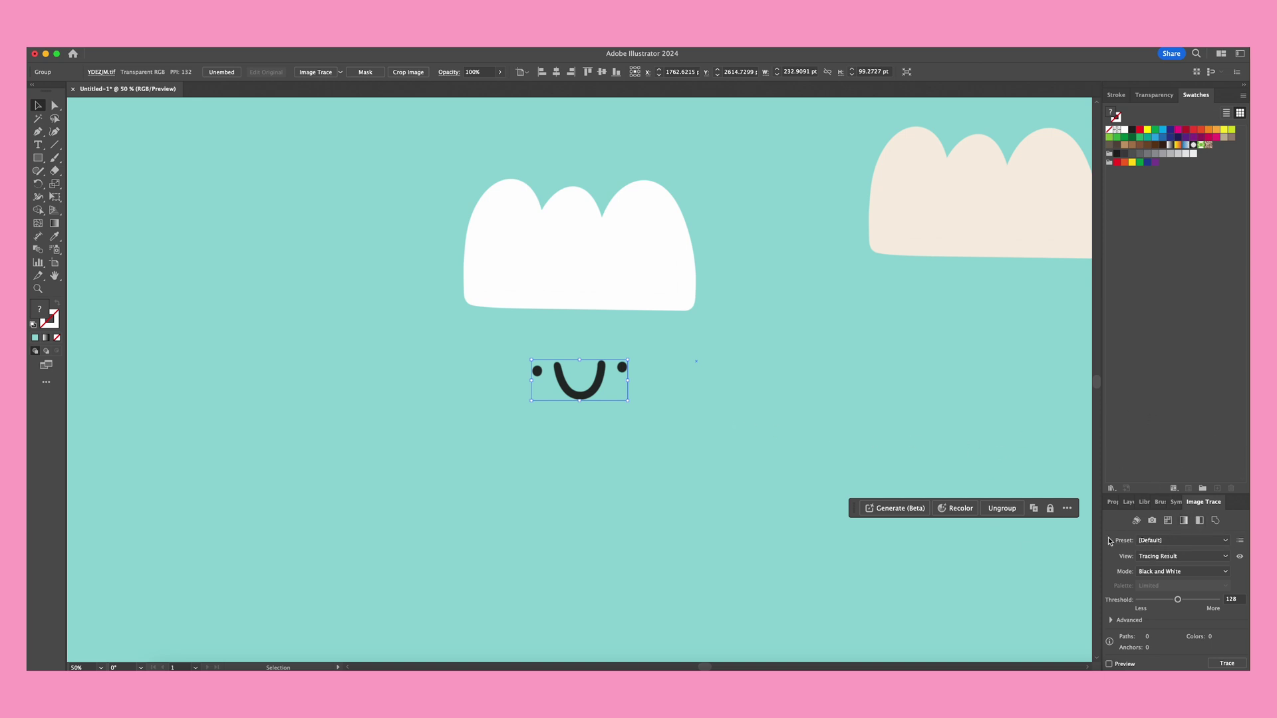
left_click(1221, 549)
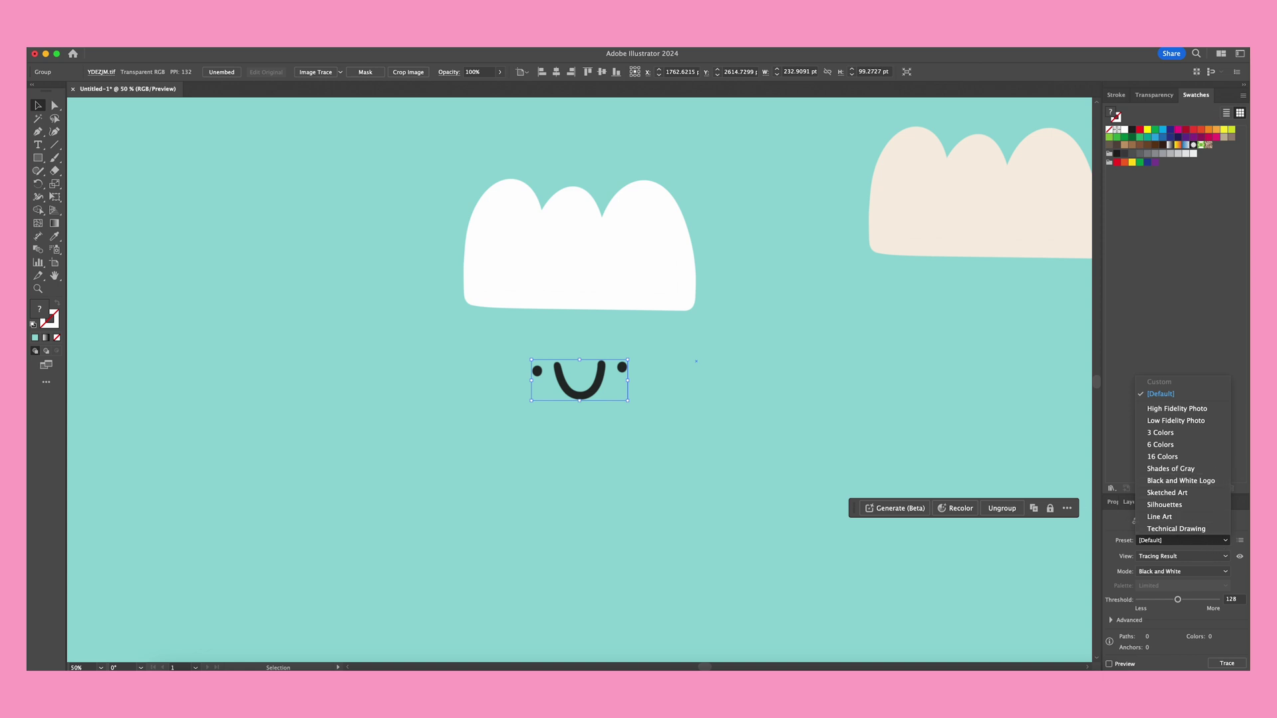
left_click(1170, 481)
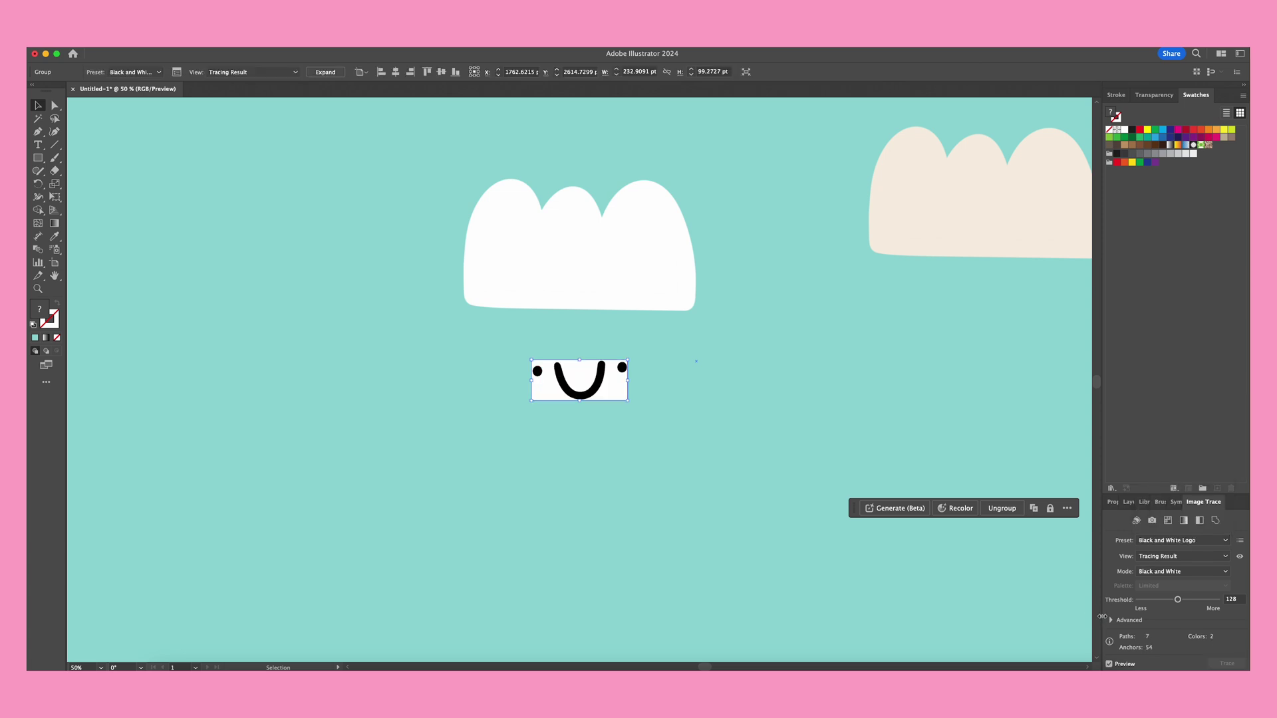
Step: Make the face's trace ignore the white background colour and expand the result into vector paths
left_click(1111, 620)
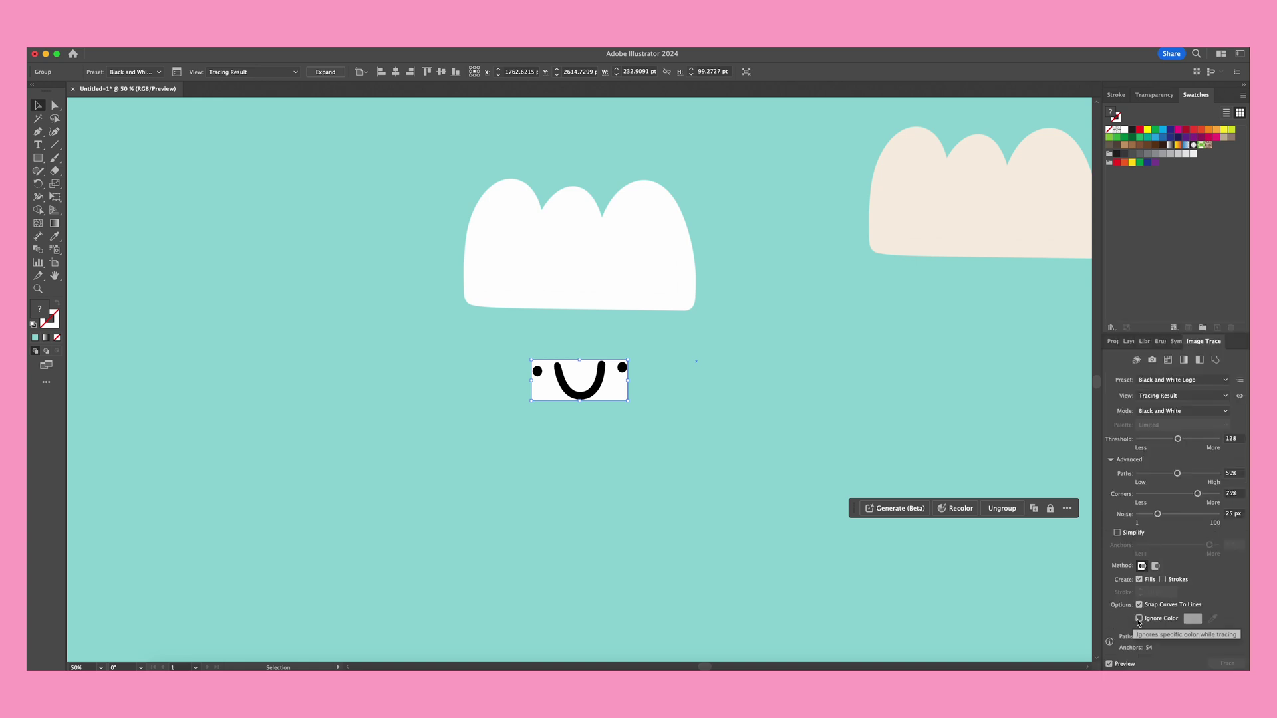
left_click(1140, 619)
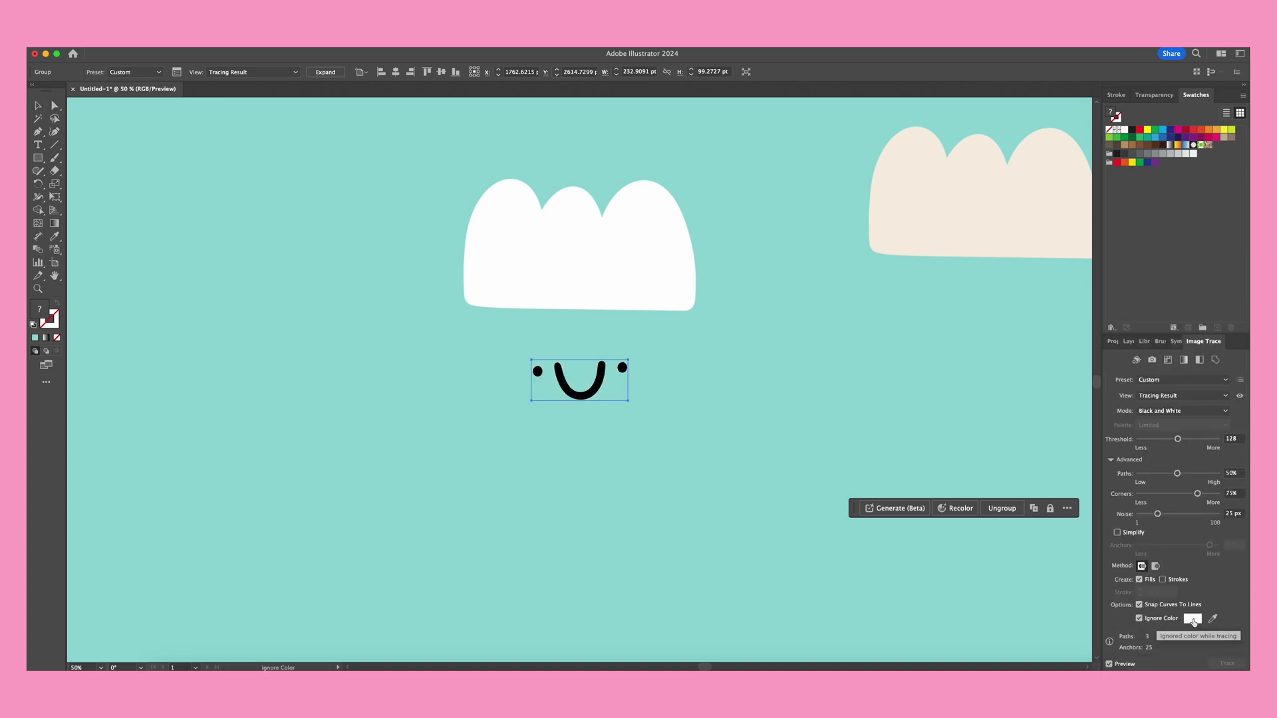
key("super+z")
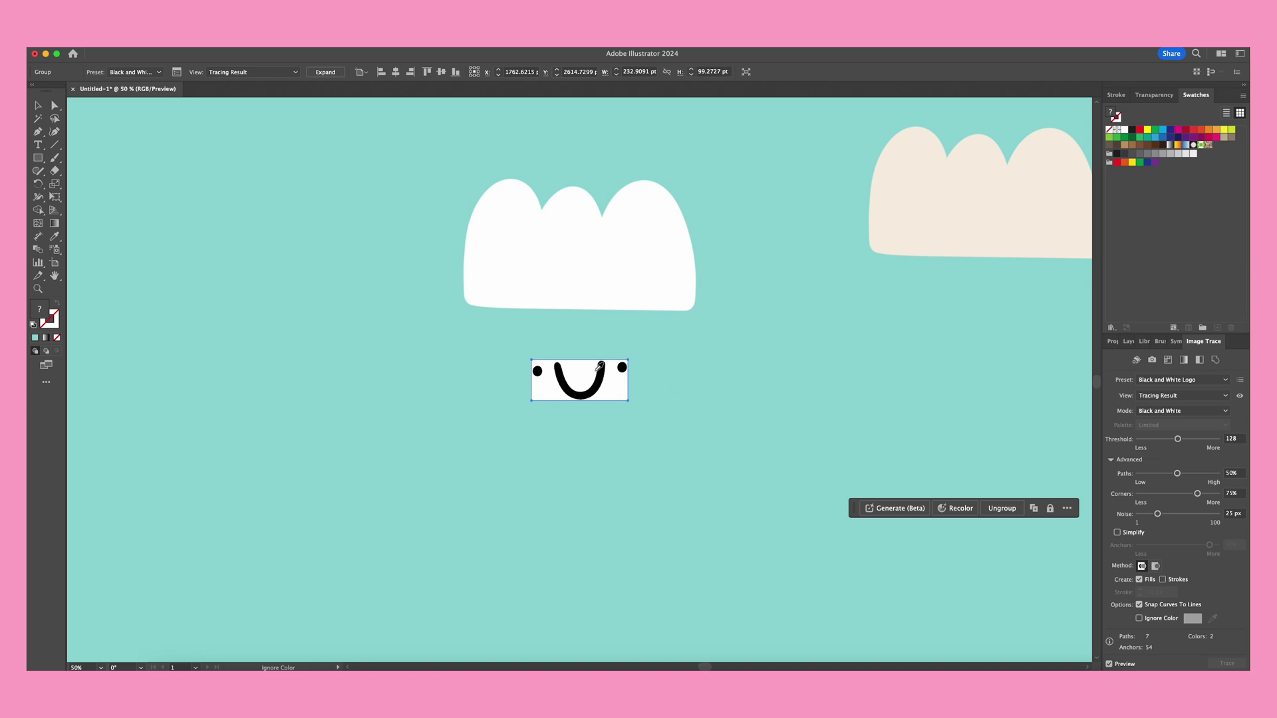
left_click(1140, 619)
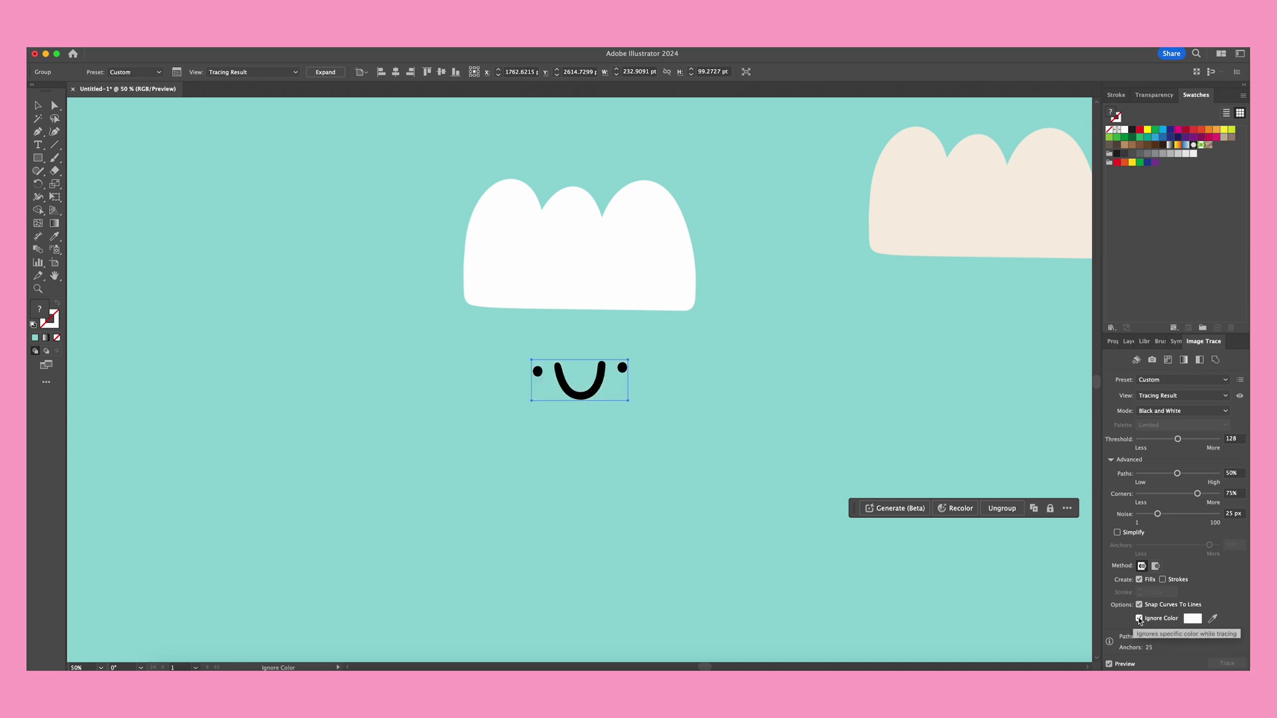
left_click(1213, 620)
left_click(325, 71)
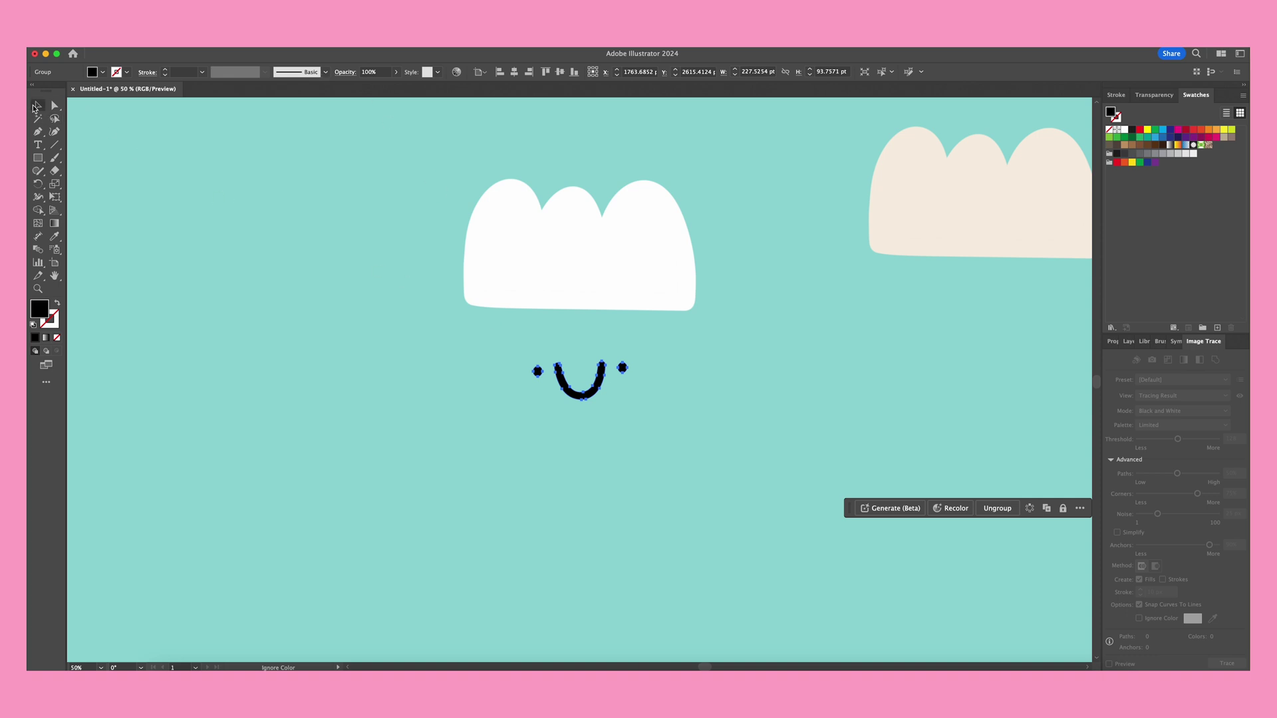
Step: Enlarge the traced smiley face to about 891 × 367 pt
left_click(34, 106)
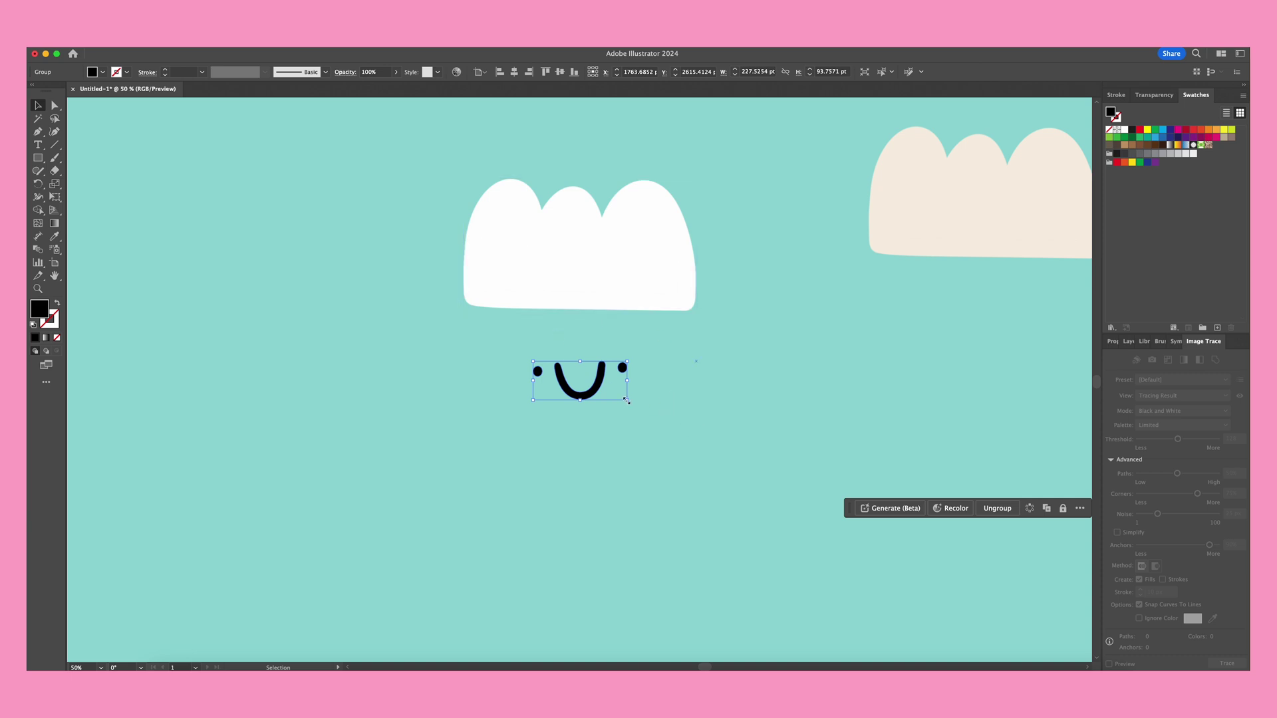
left_click_drag(626, 401, 892, 470)
scroll(892, 470, "down", 5)
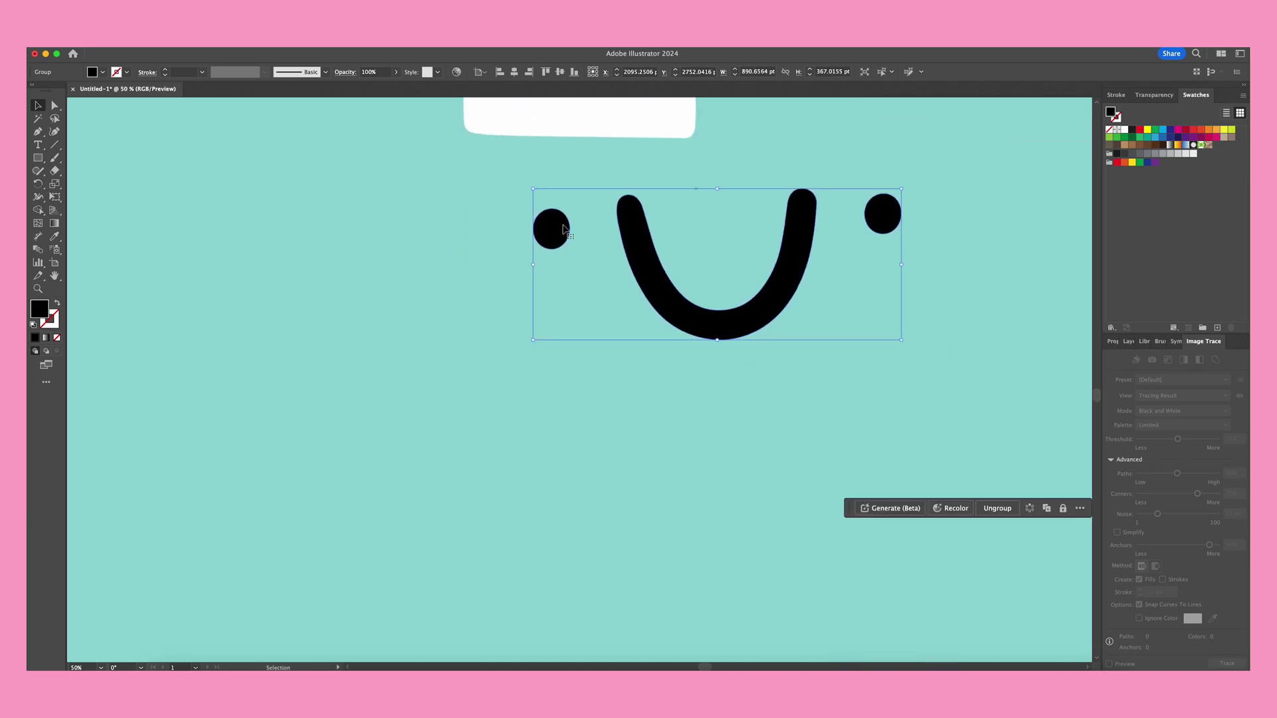
Step: Scale the vector smiley face down to a small size just below the white cloud
left_click(929, 397)
left_click(735, 313)
left_click_drag(902, 342, 693, 217)
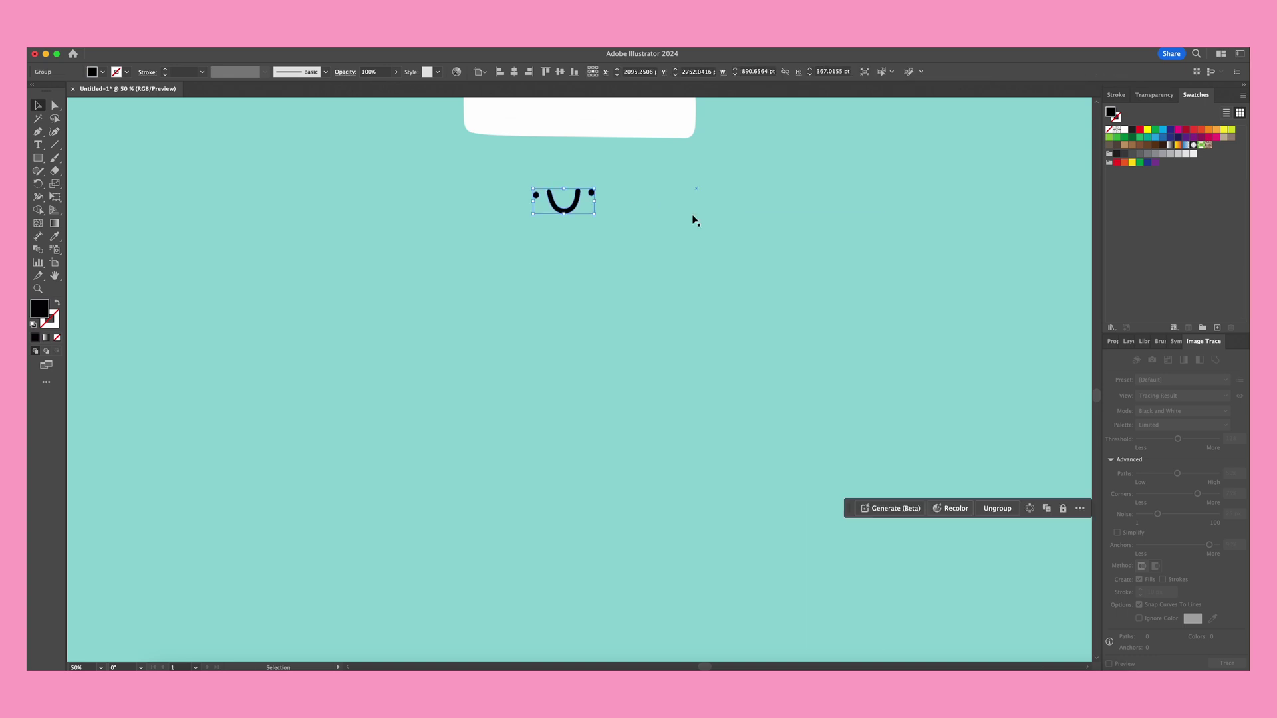
Step: Trace the beige cloud with Image Trace using the 3 Colors preset and ignore its white background colour
key("super+a")
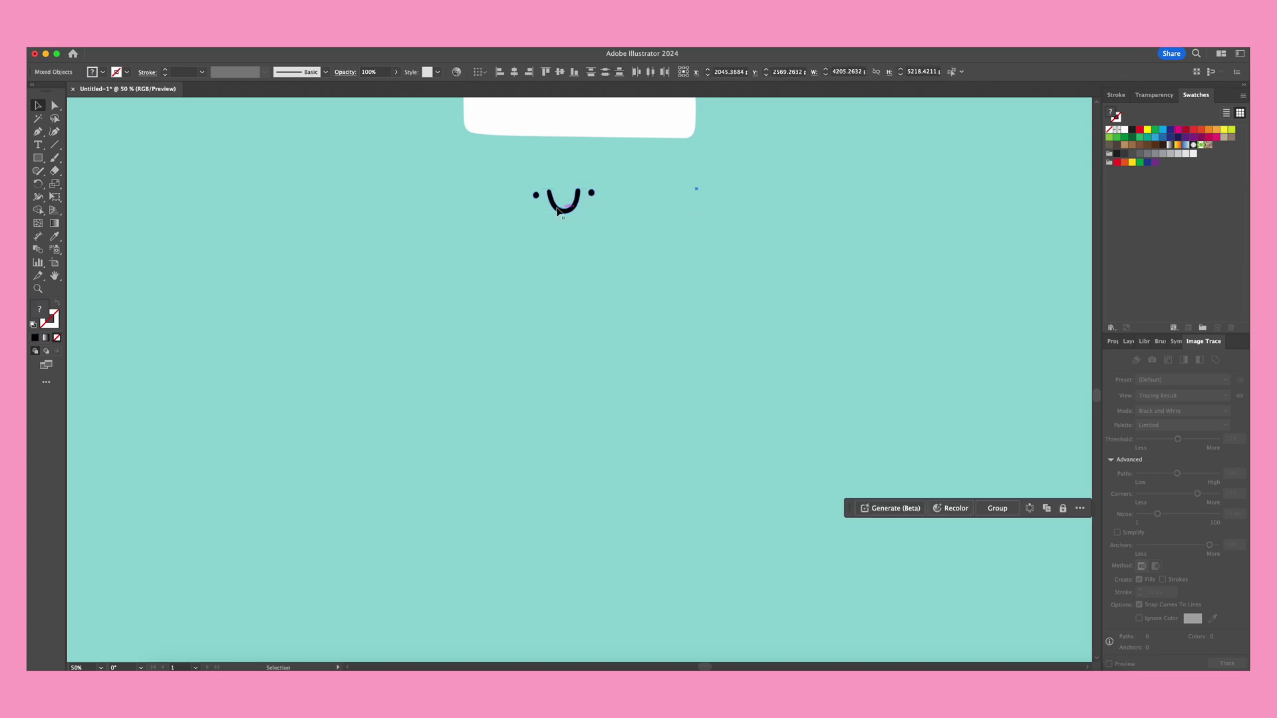
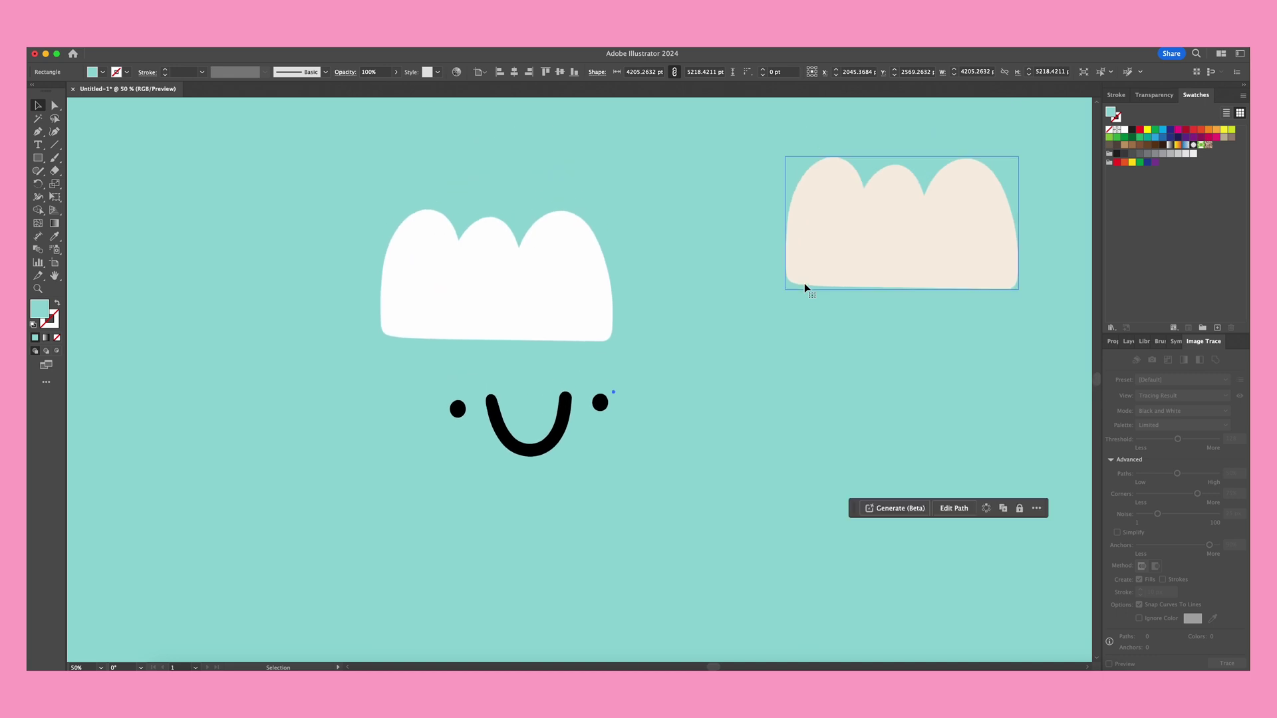
left_click(906, 284)
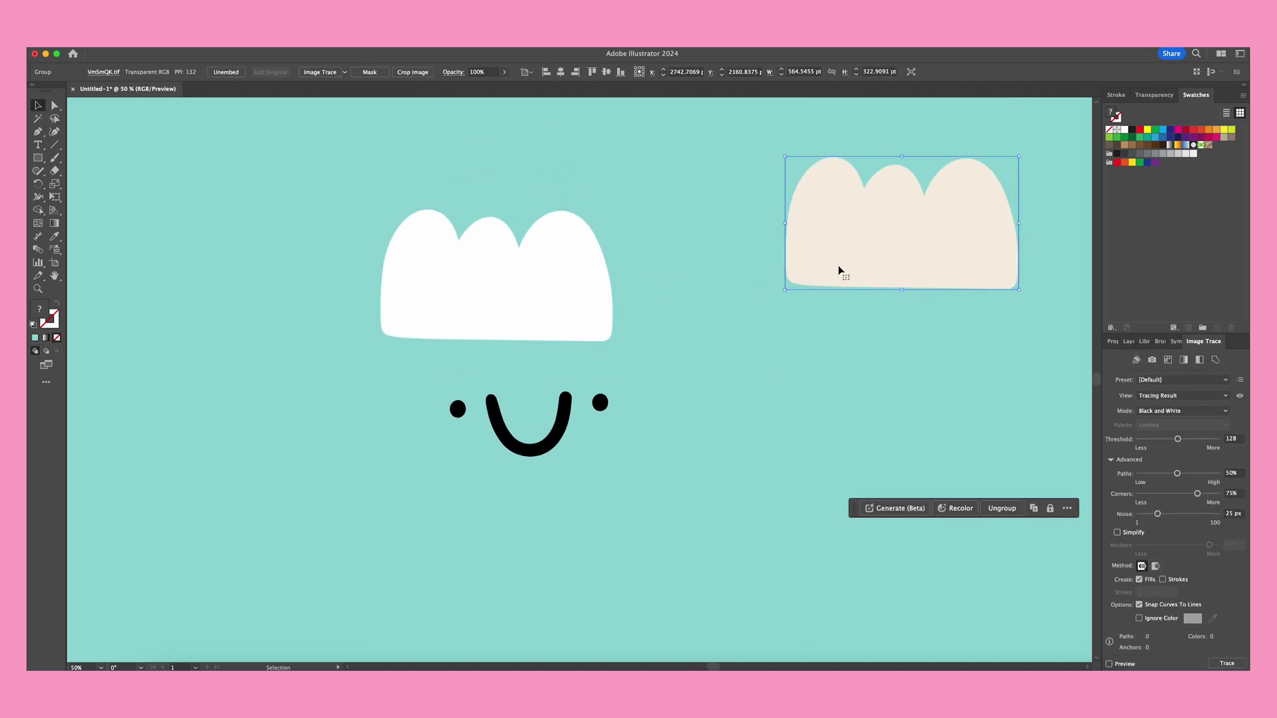
left_click(1182, 381)
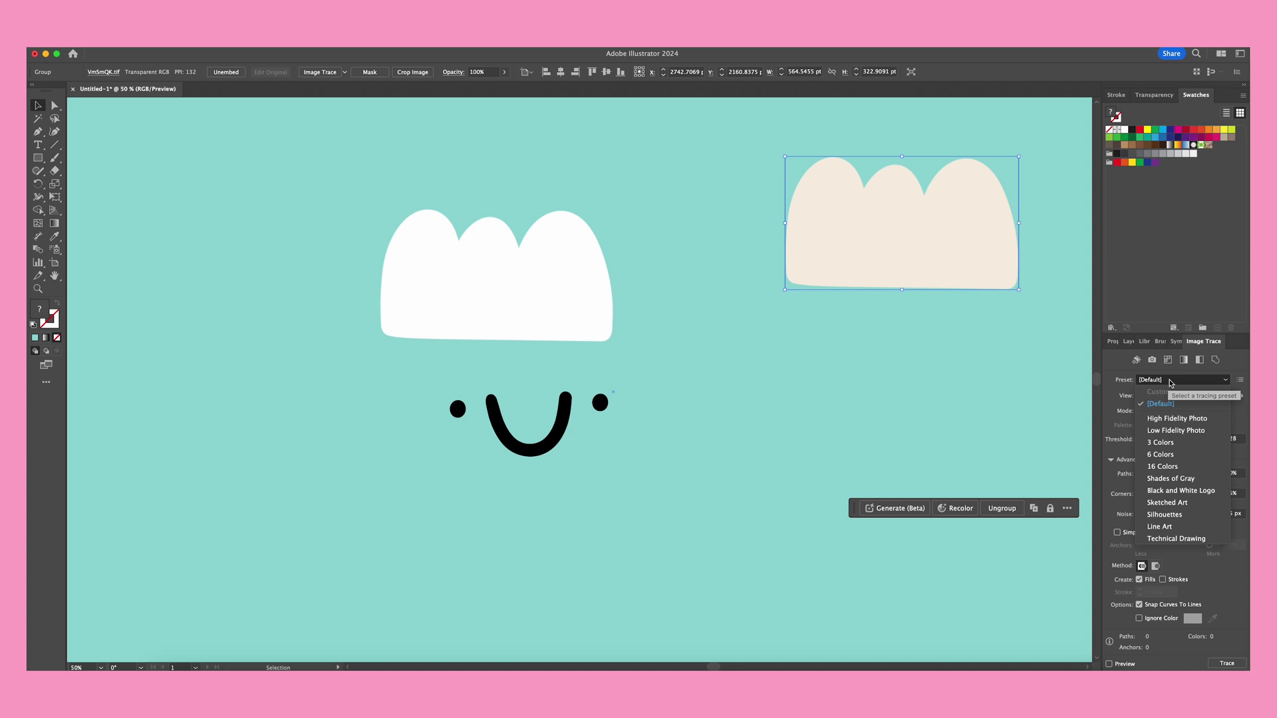
left_click(1173, 443)
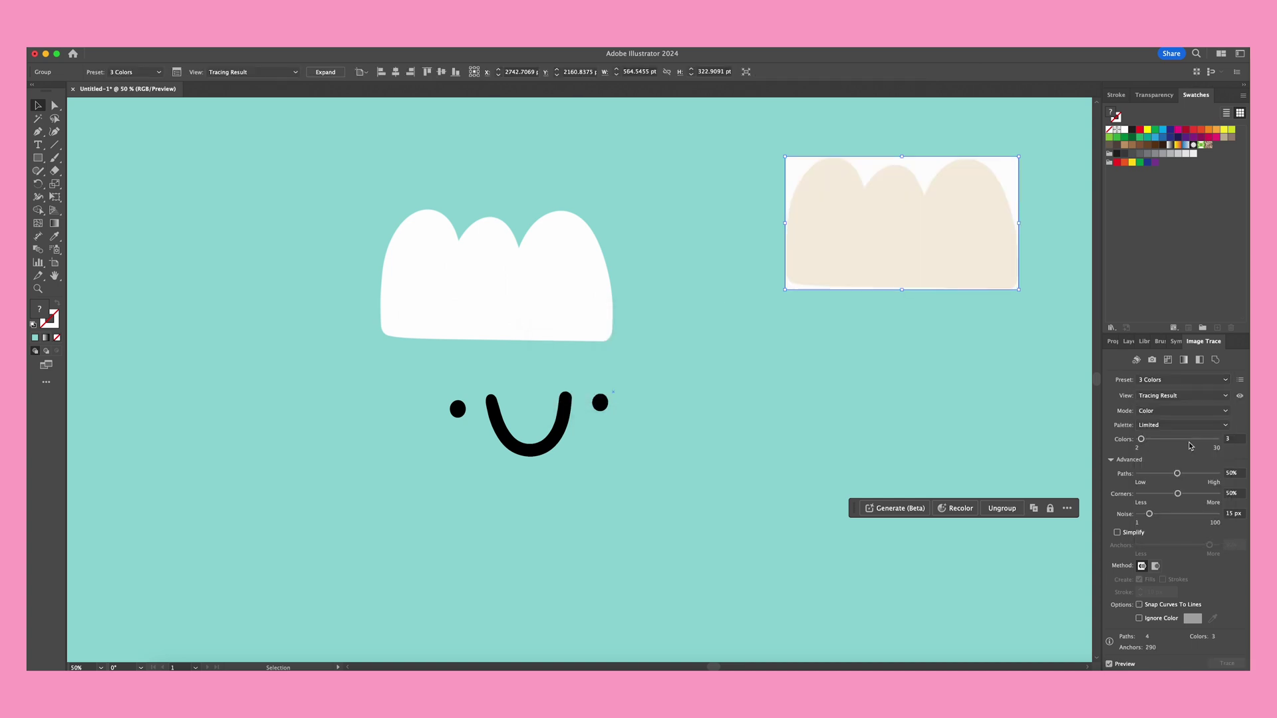
left_click(1139, 620)
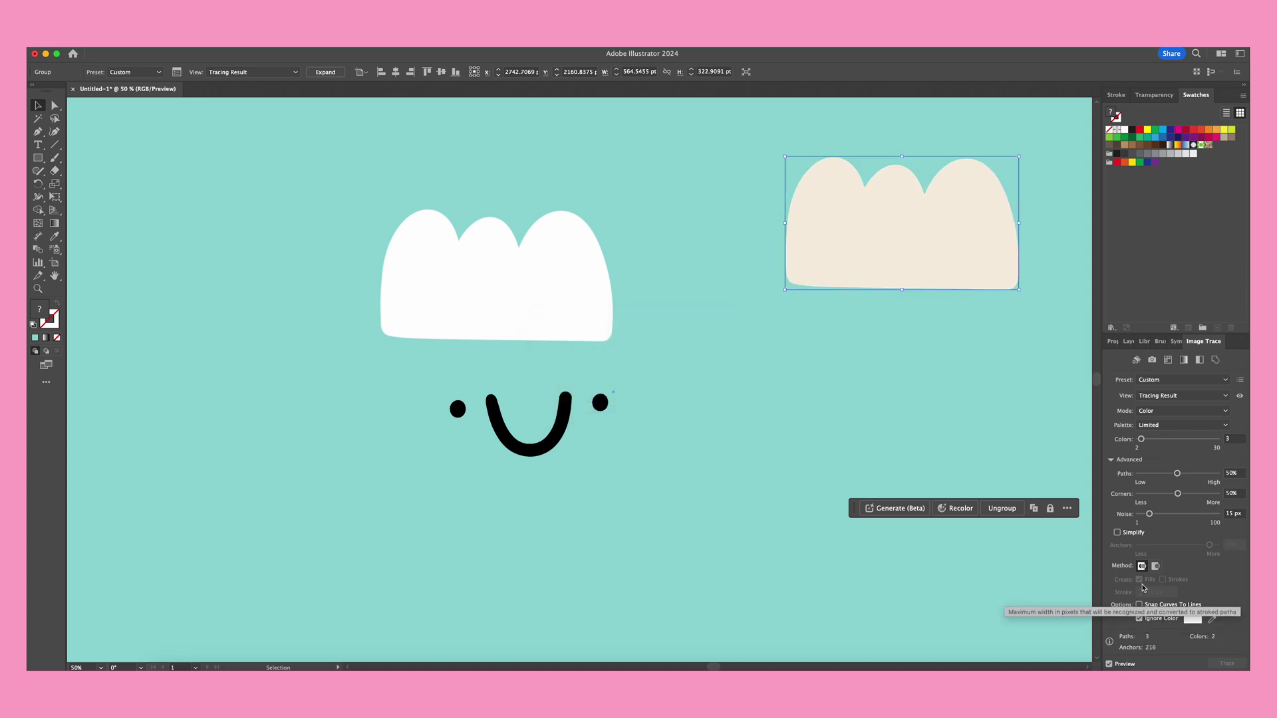
Step: Expand the beige cloud's trace with the colours limited to 2 and move the cloud down beside the smiley face
left_click(1238, 440)
type("1")
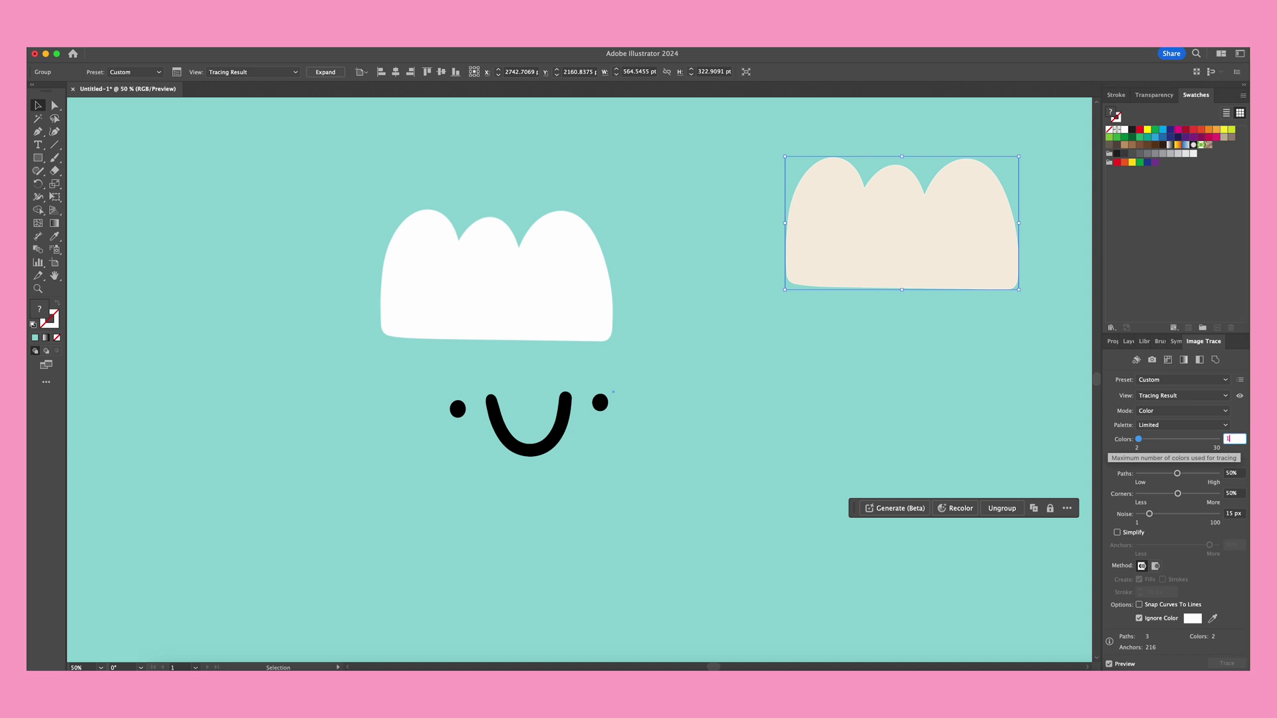
key("Return")
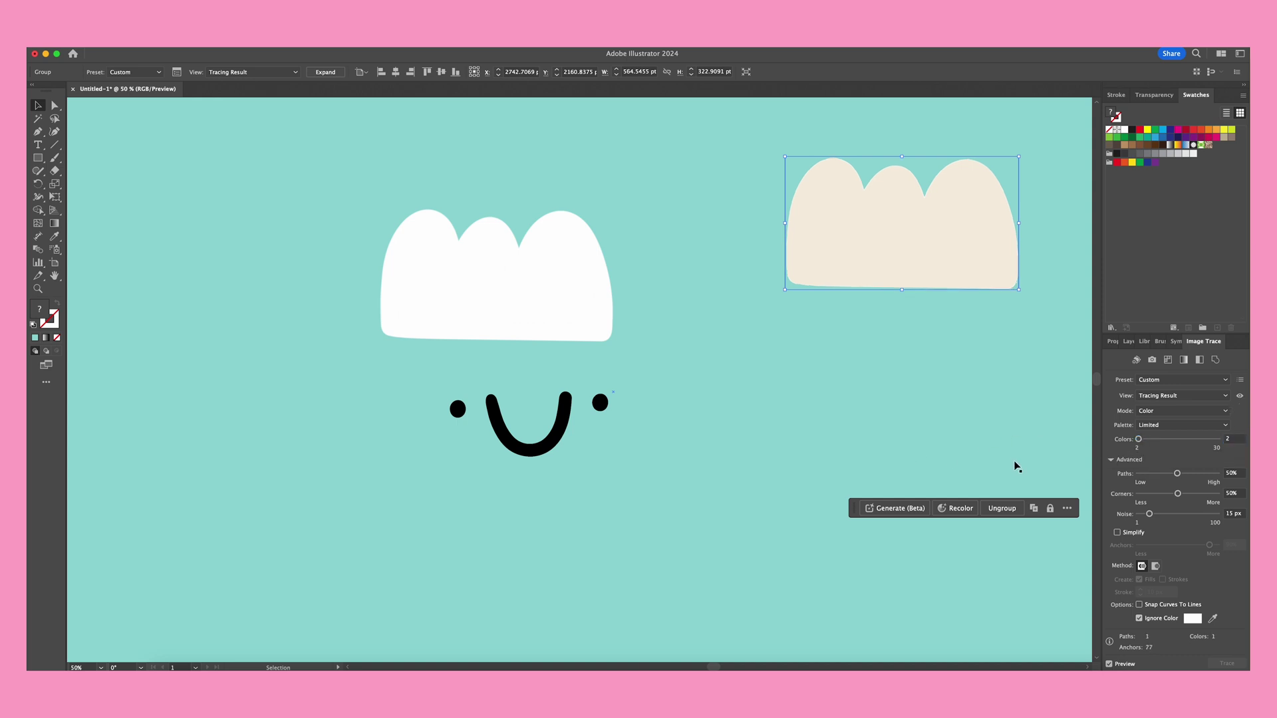
left_click(321, 72)
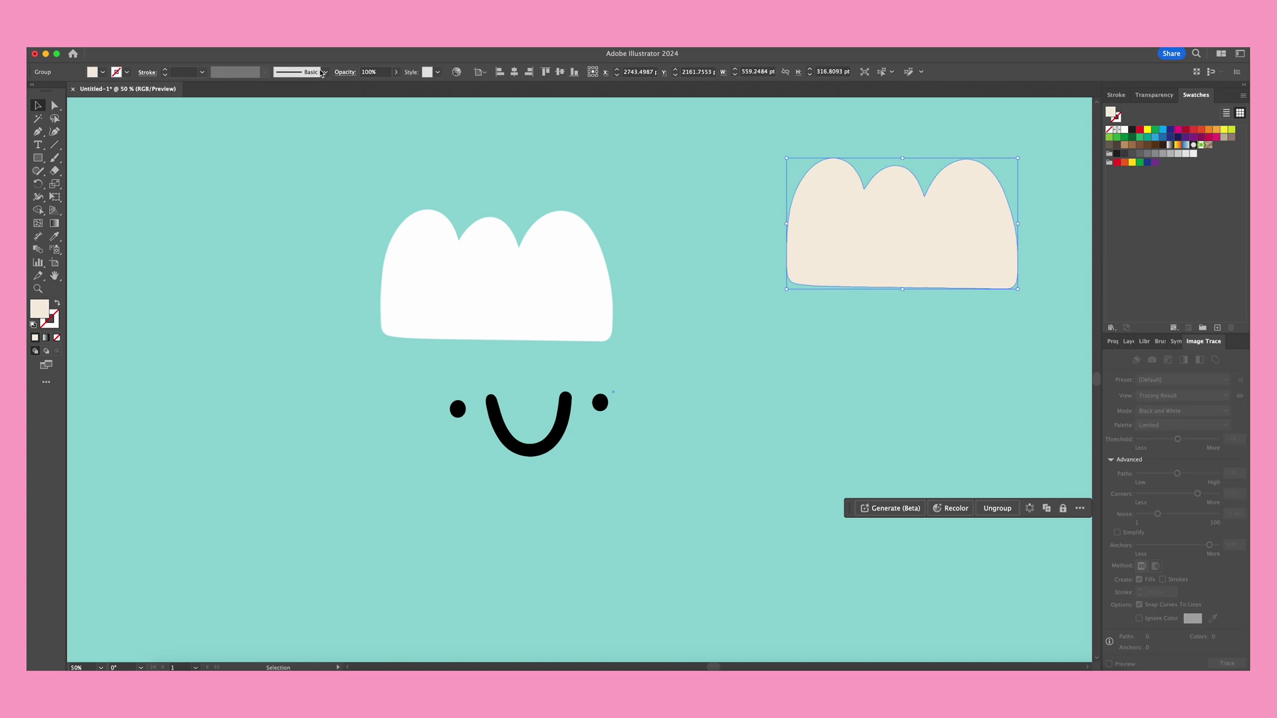
left_click_drag(964, 240, 870, 400)
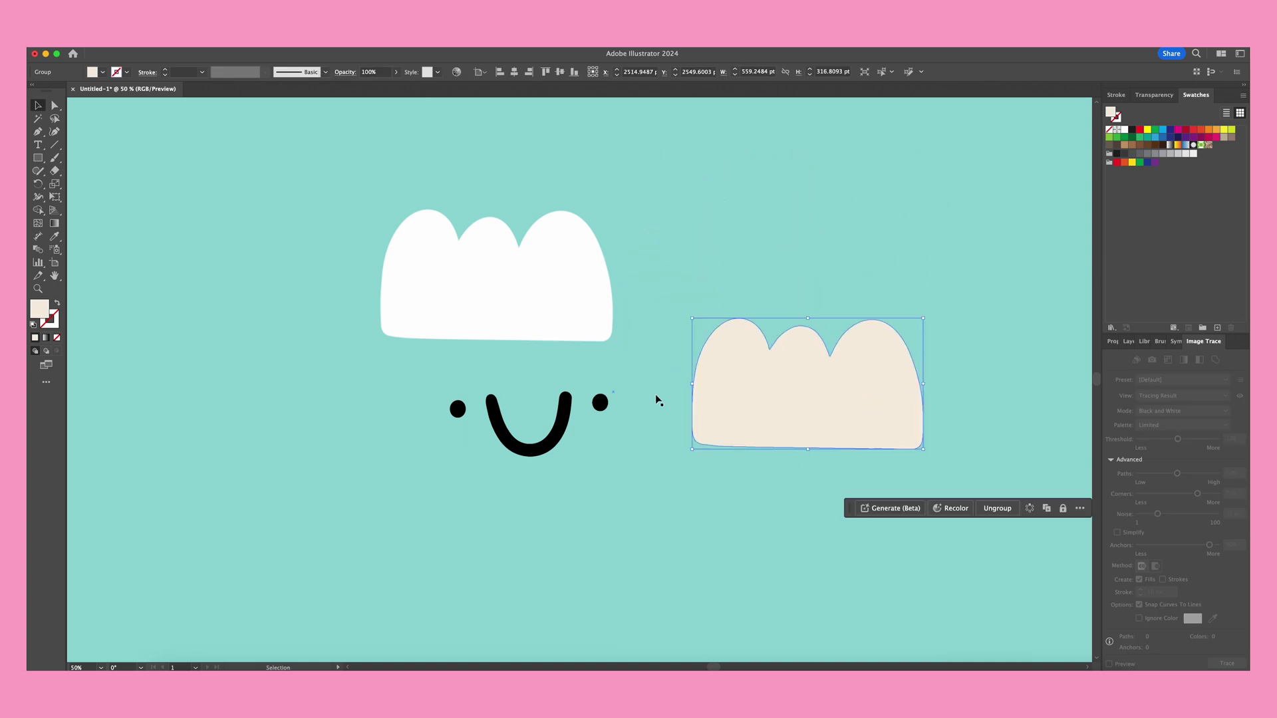
Step: Invert the white cloud image's colours to black in preparation for tracing
left_click(511, 282)
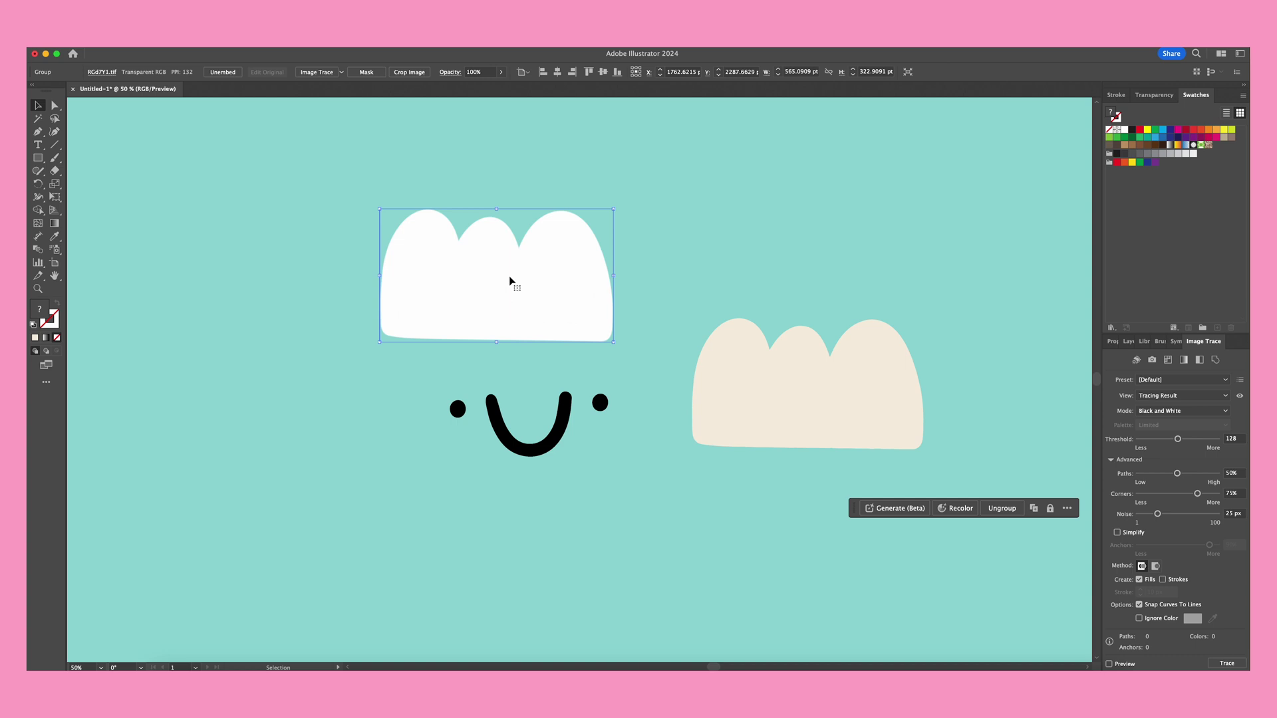
left_click(133, 42)
mouse_move(151, 253)
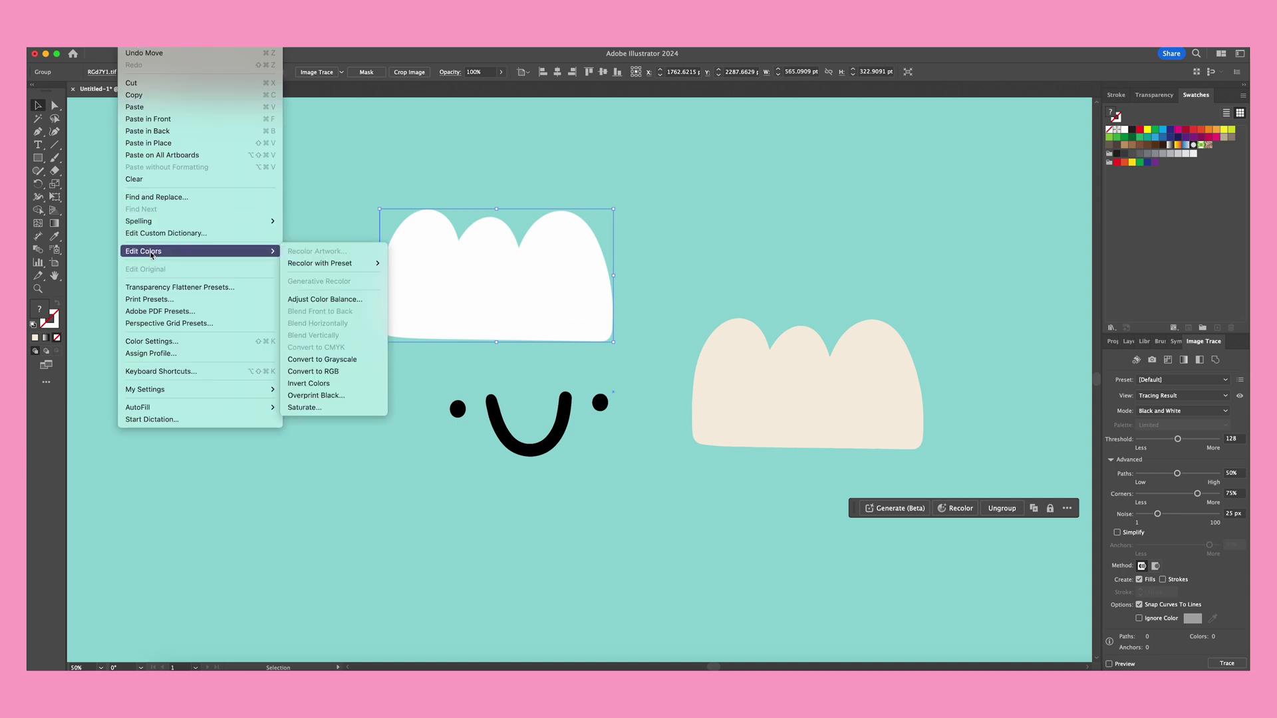
left_click(346, 387)
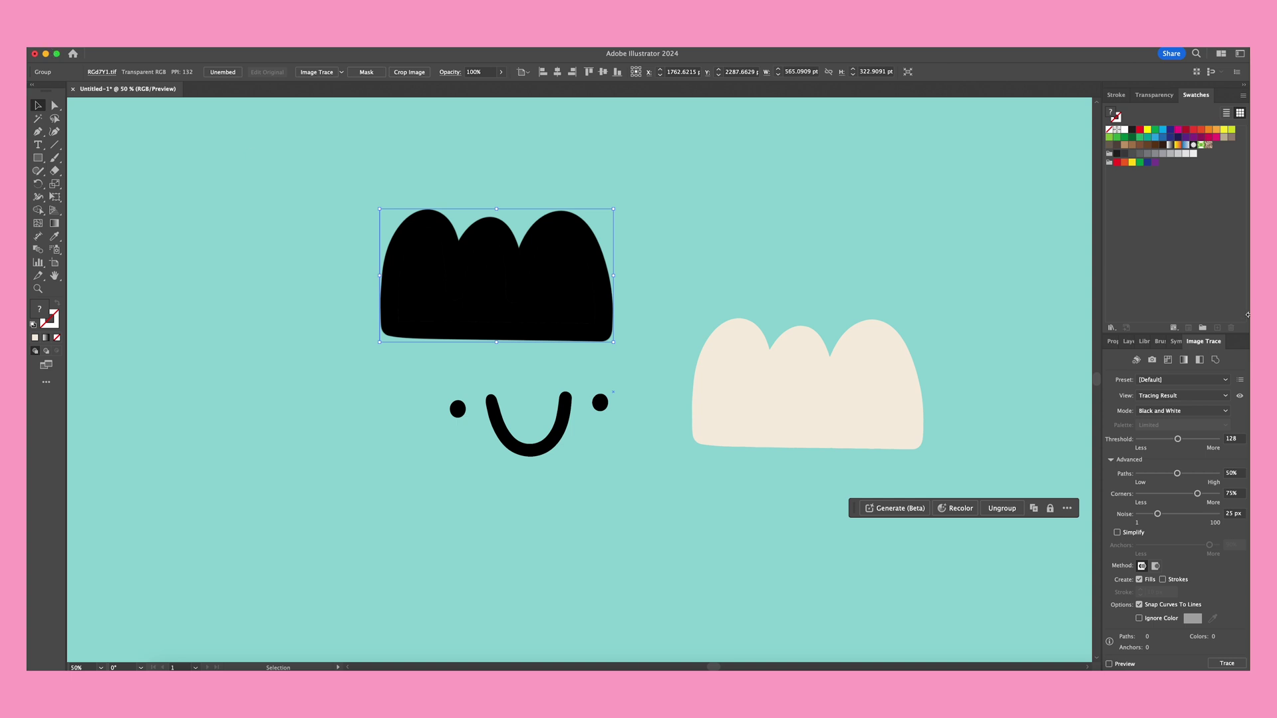
Step: Trace the black cloud with the Black and White Logo preset, ignoring white, and expand it into vector paths
left_click(1174, 380)
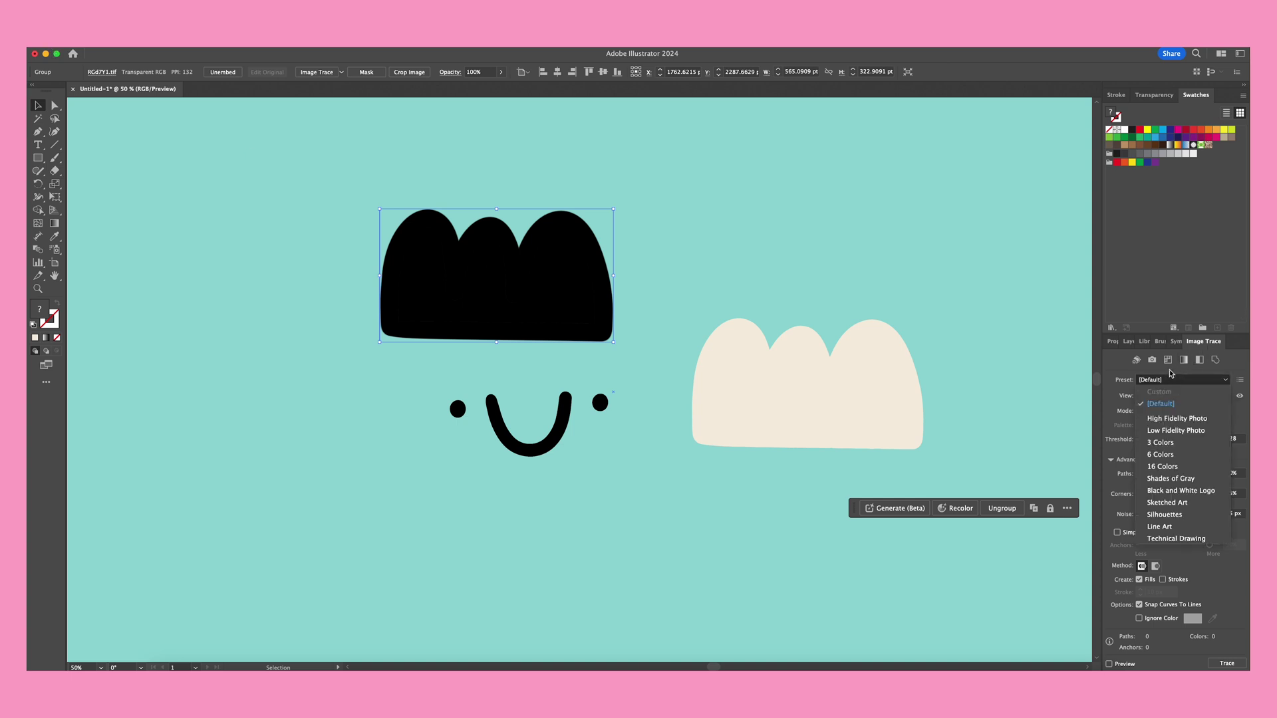
left_click(1195, 492)
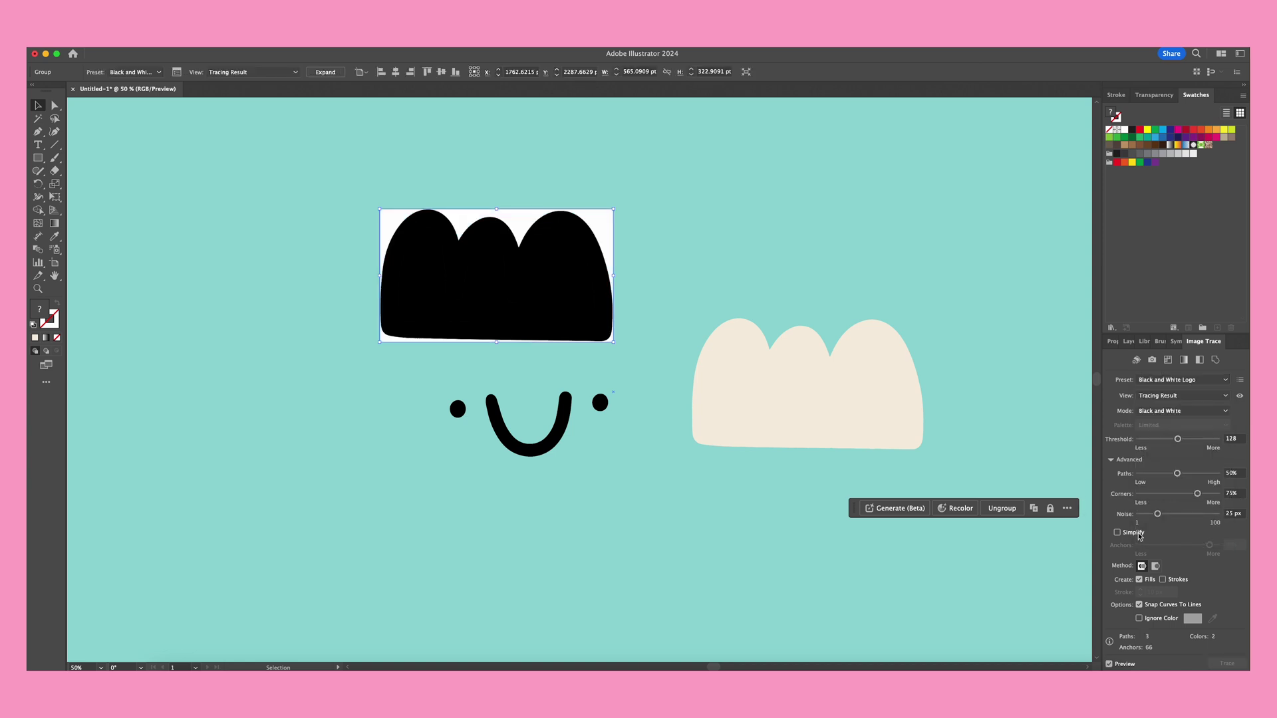
left_click(1139, 619)
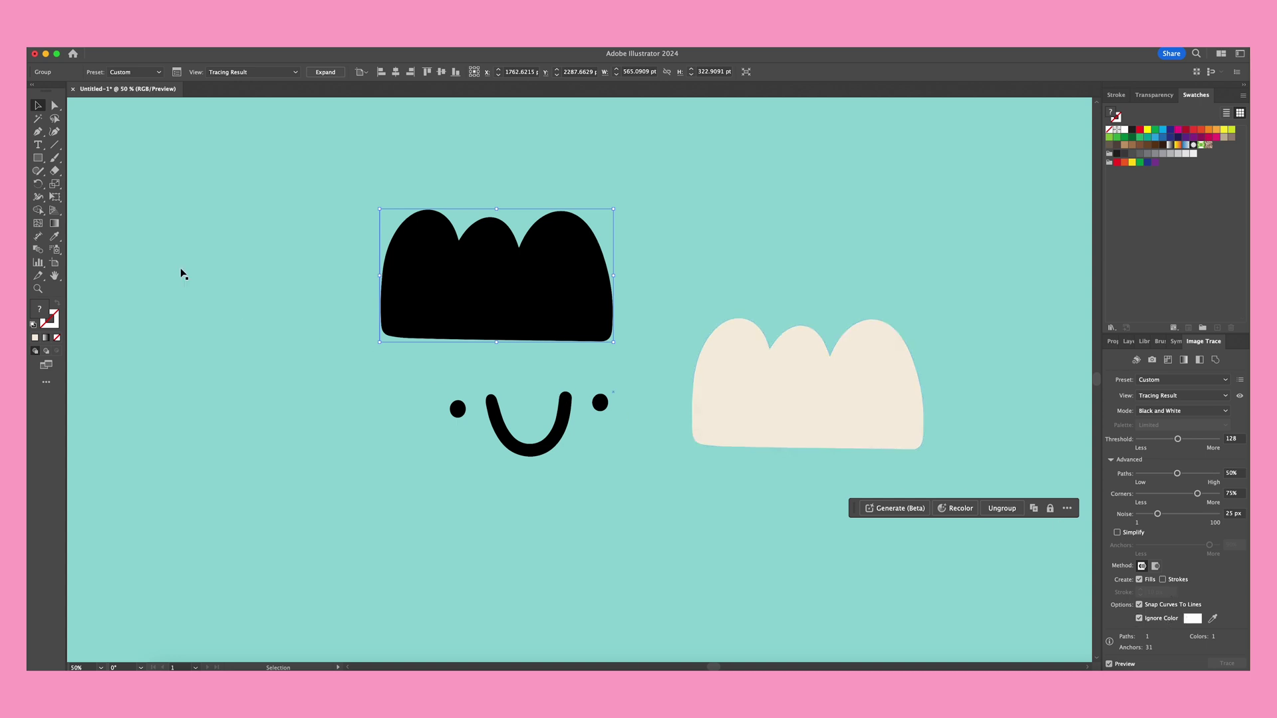
left_click(325, 72)
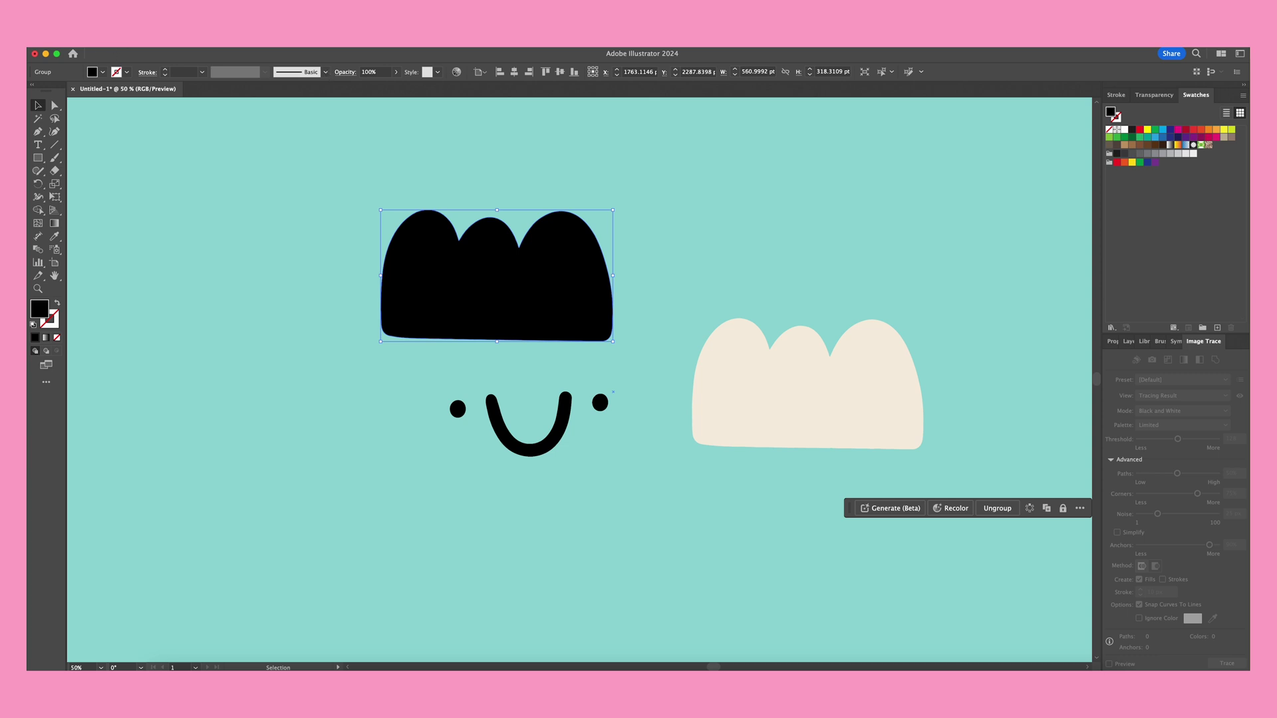
double_click(40, 310)
left_click_drag(751, 335, 725, 313)
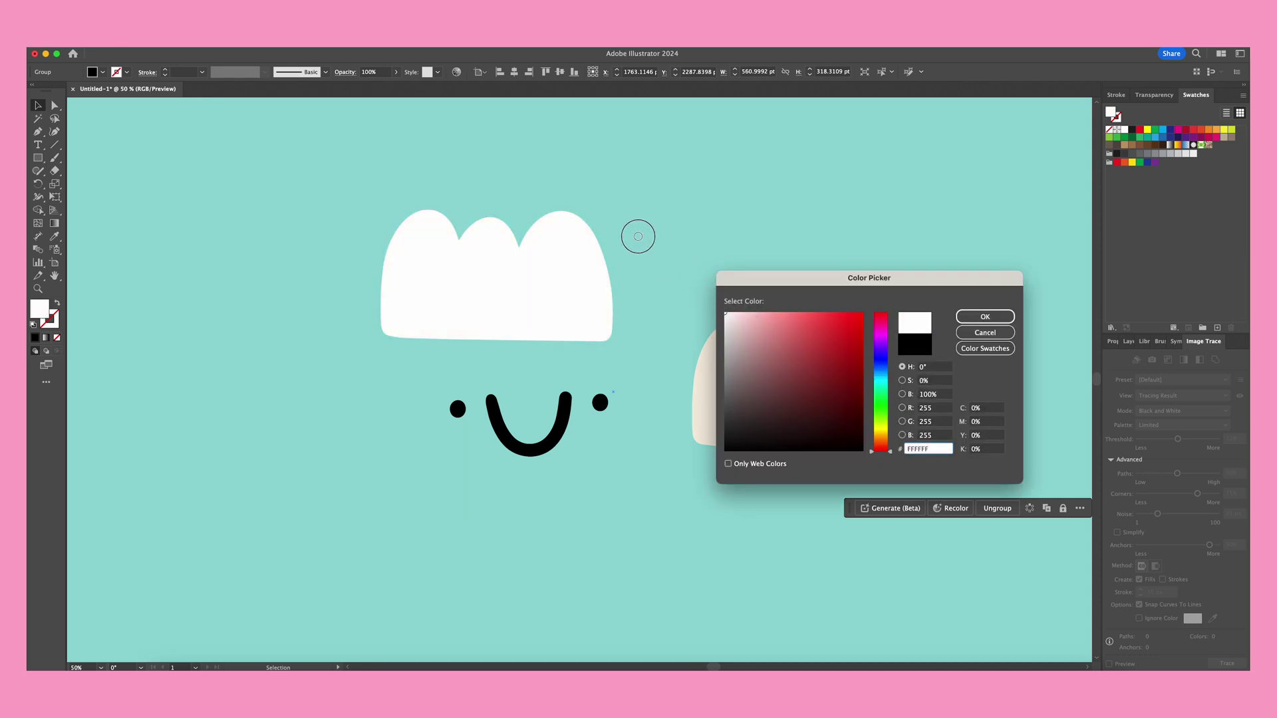
left_click(985, 332)
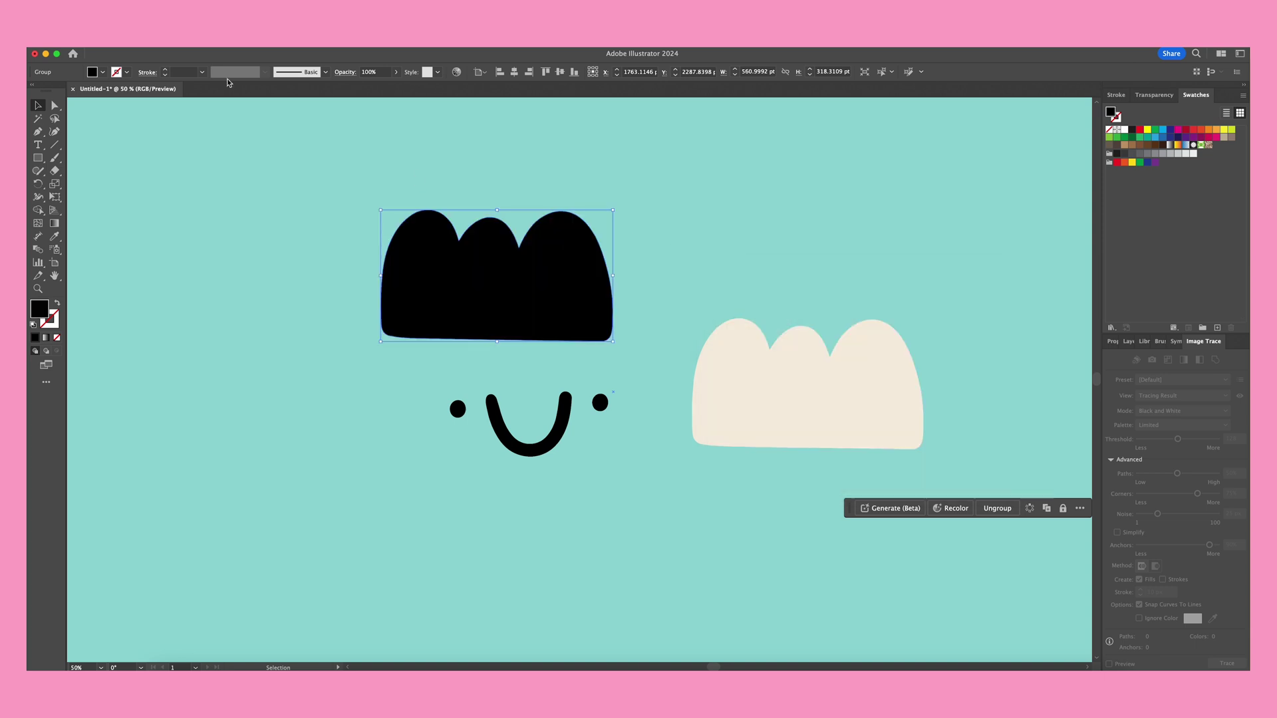
Step: Invert the colours of the expanded black cloud to white and deselect it
left_click(133, 40)
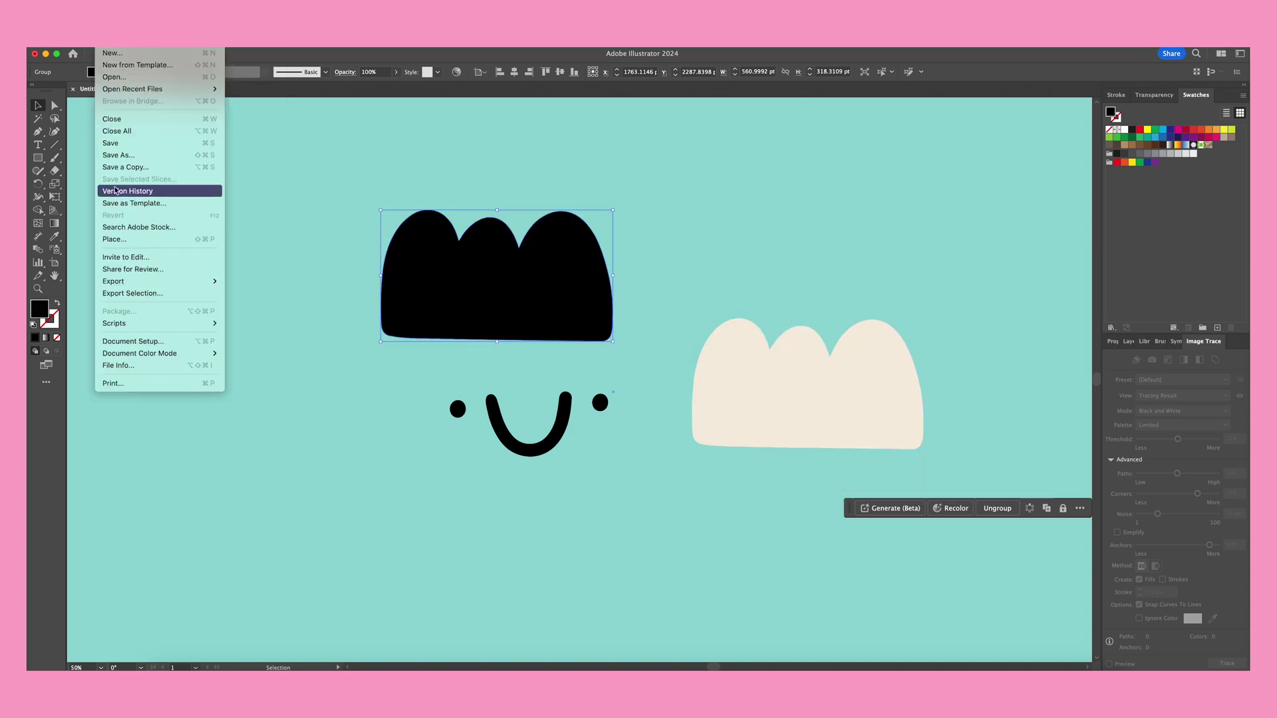
mouse_move(199, 251)
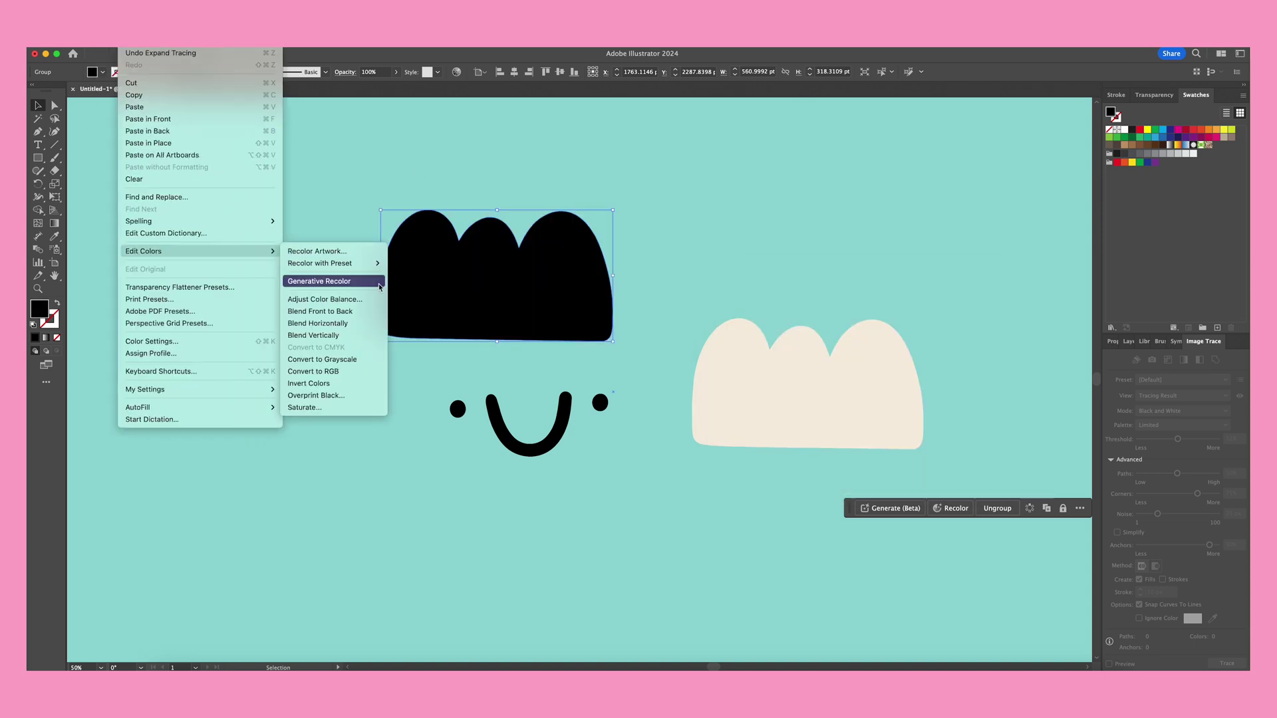
left_click(356, 383)
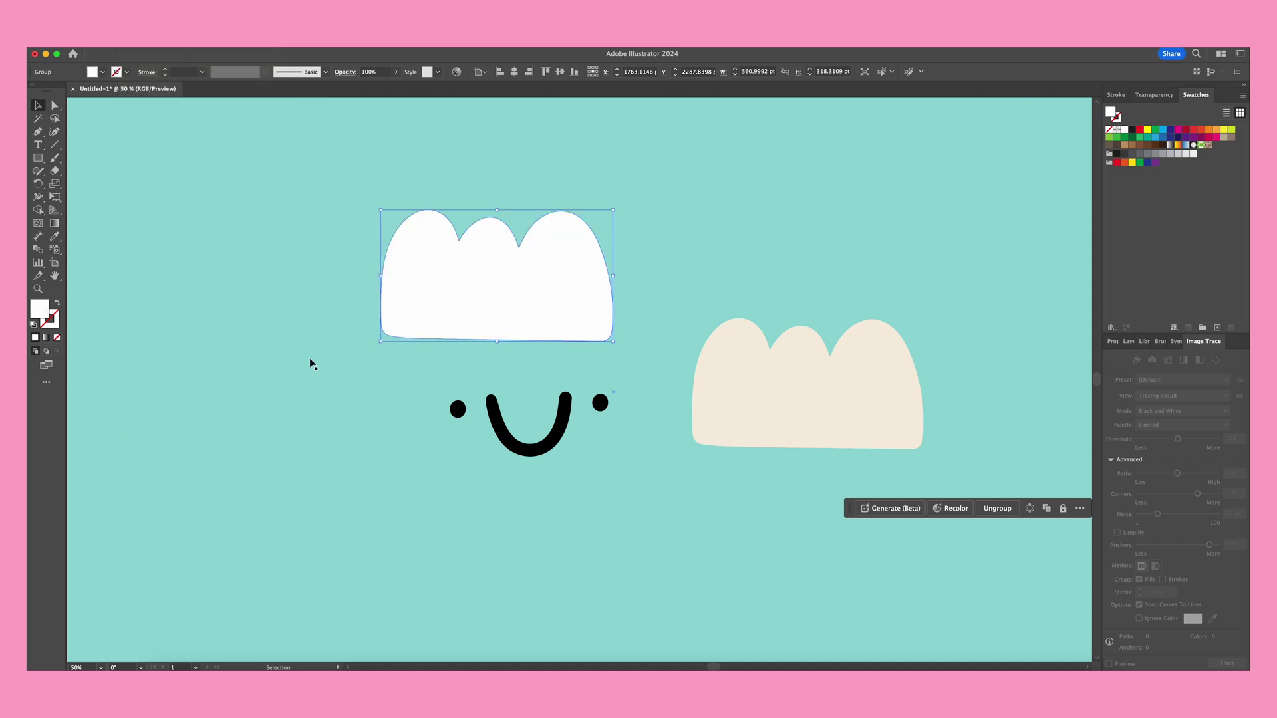
key("a")
left_click(310, 362)
Step: Place the smiley face on the white cloud and put a duplicate of it on the beige cloud
key("super+minus")
key("super+minus")
scroll(778, 253, "up", 5)
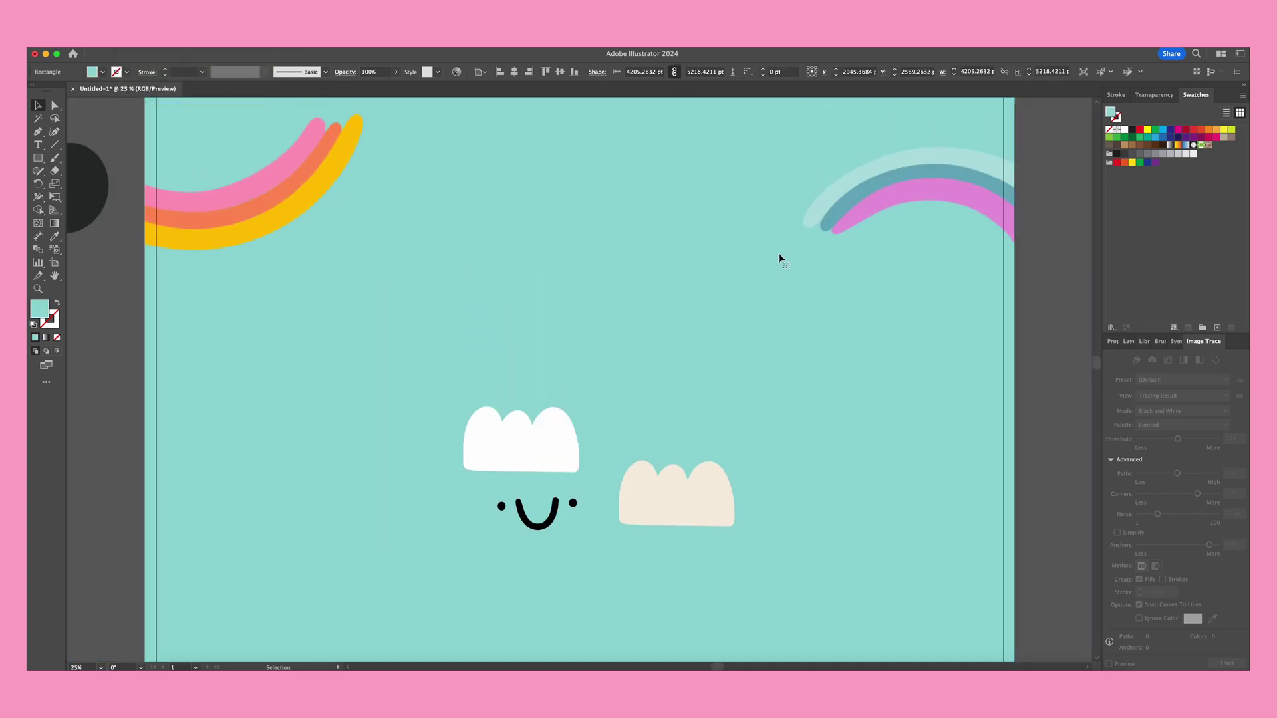
key("v")
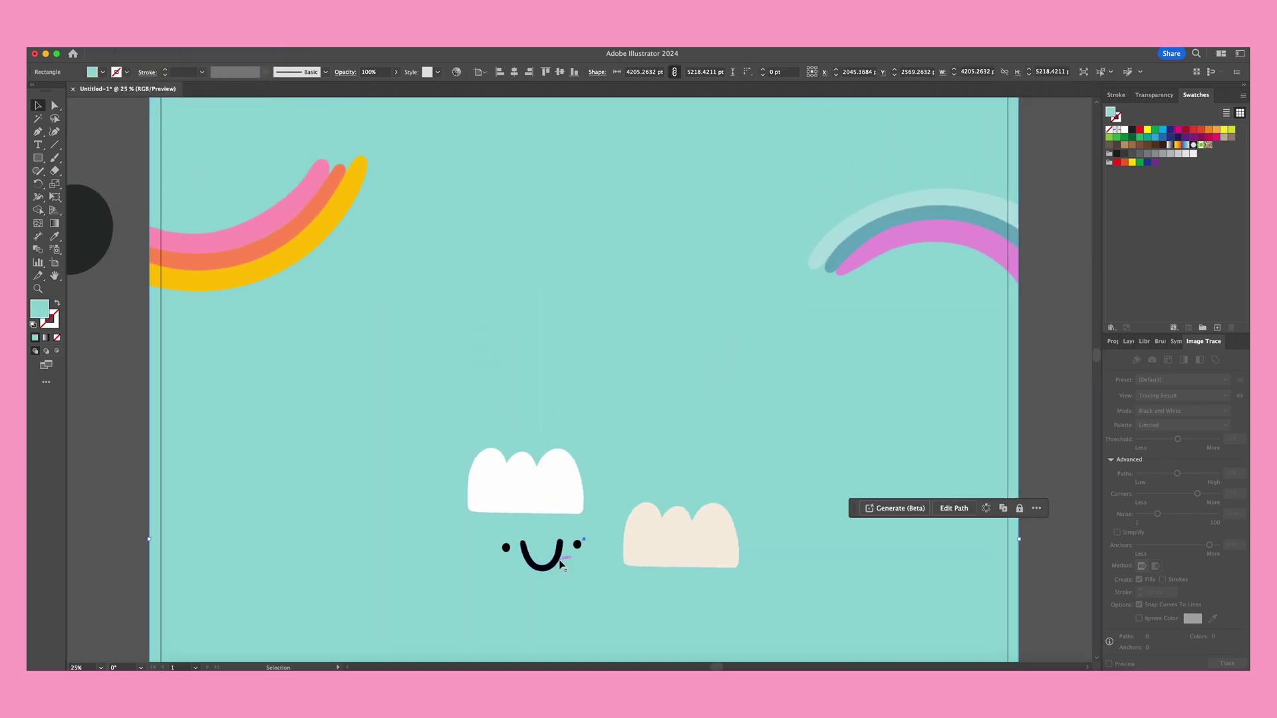
left_click_drag(559, 562, 525, 494)
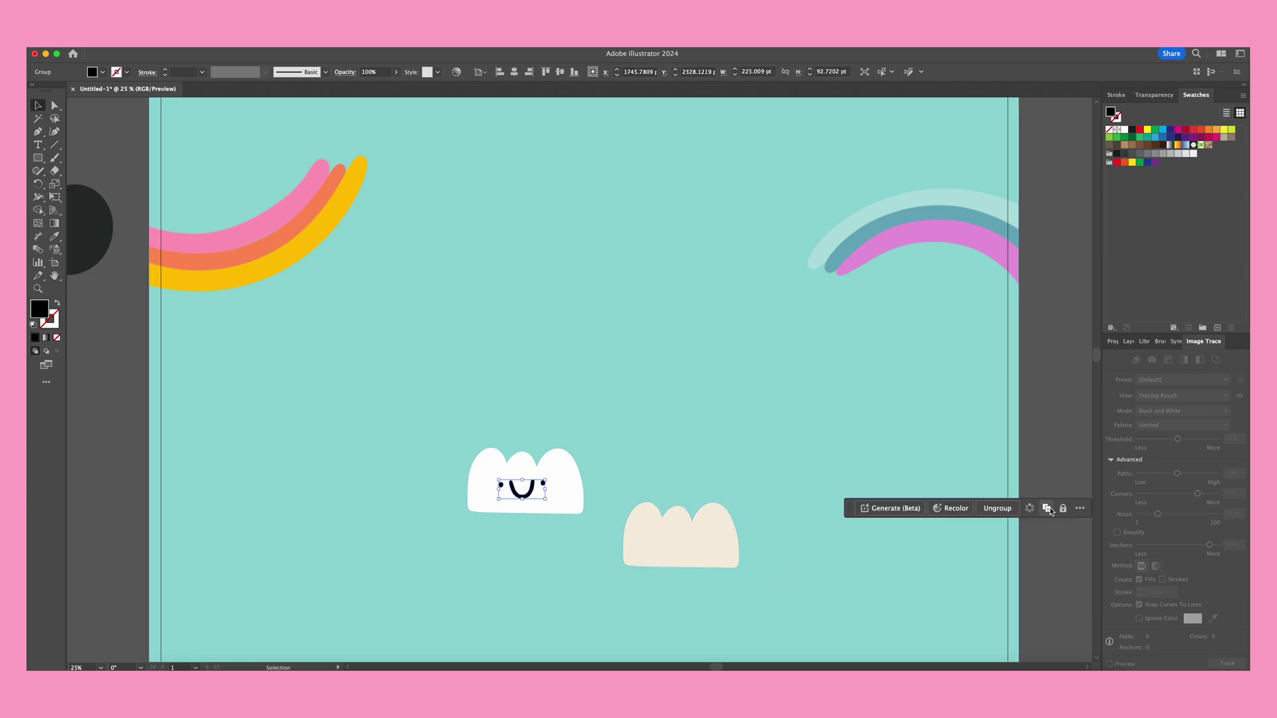
left_click_drag(543, 487, 697, 542)
left_click(391, 390)
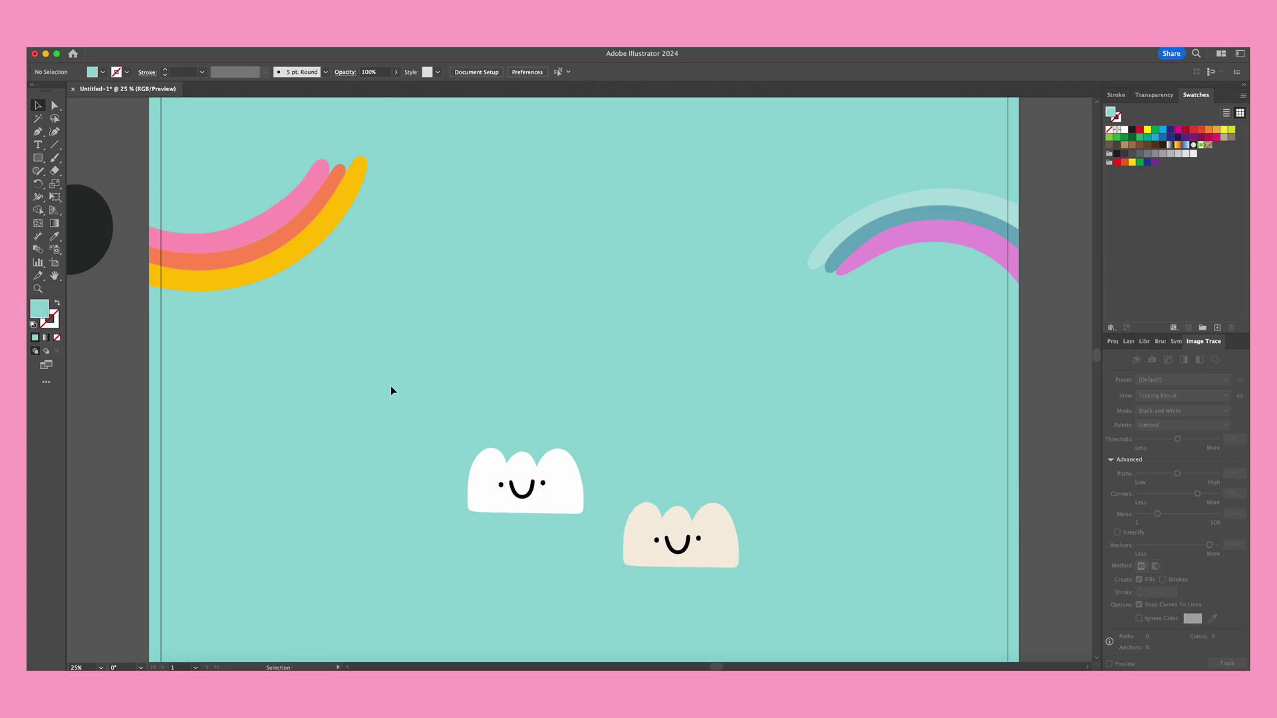
Step: Group each cloud with its own face and reposition the clouds, with the beige one slightly higher beside the white one
left_click_drag(423, 393, 552, 569)
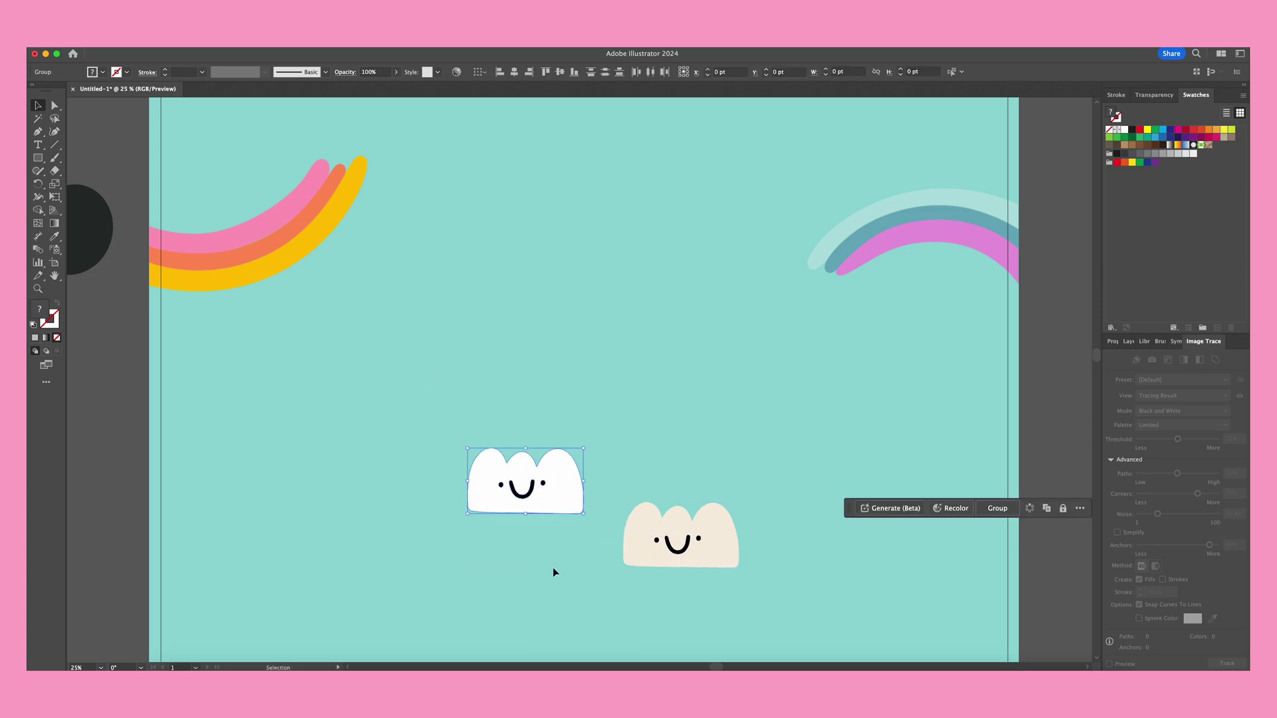
left_click(998, 508)
left_click_drag(661, 515, 743, 588)
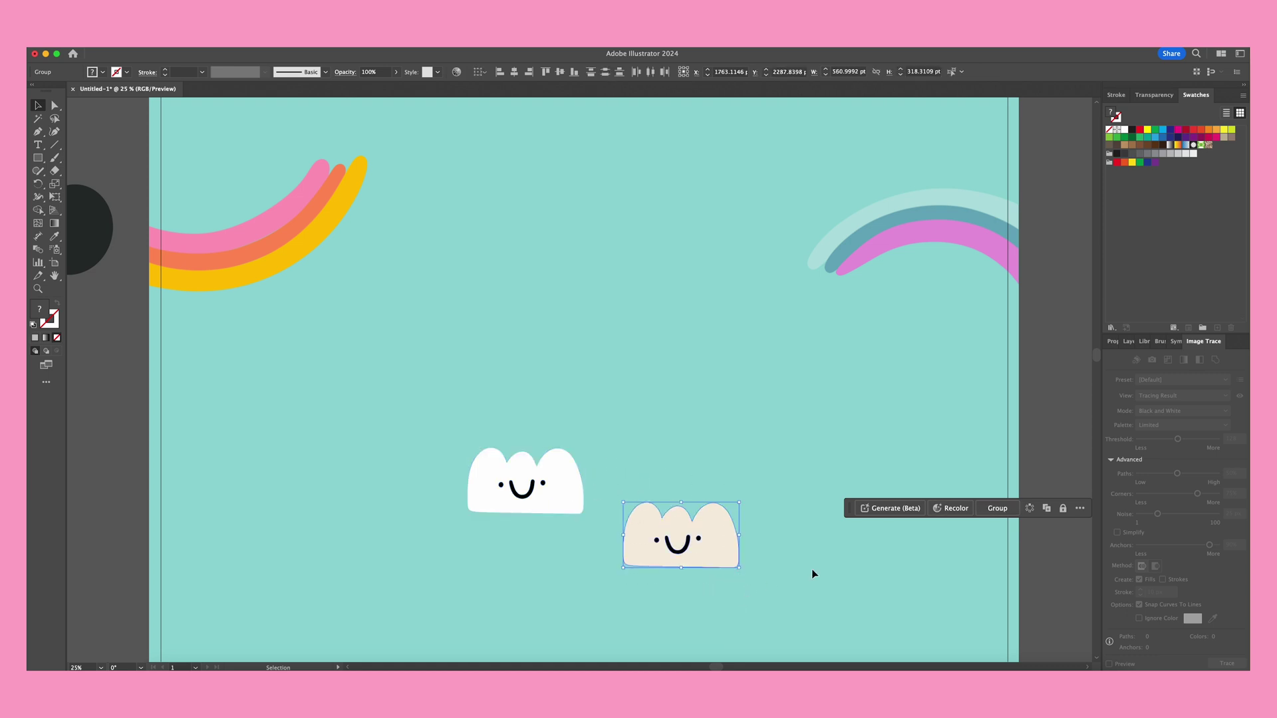
left_click(994, 509)
mouse_move(551, 502)
left_mouse_down()
mouse_move(605, 502)
mouse_move(554, 396)
mouse_move(562, 496)
left_mouse_up()
left_click_drag(705, 558, 724, 478)
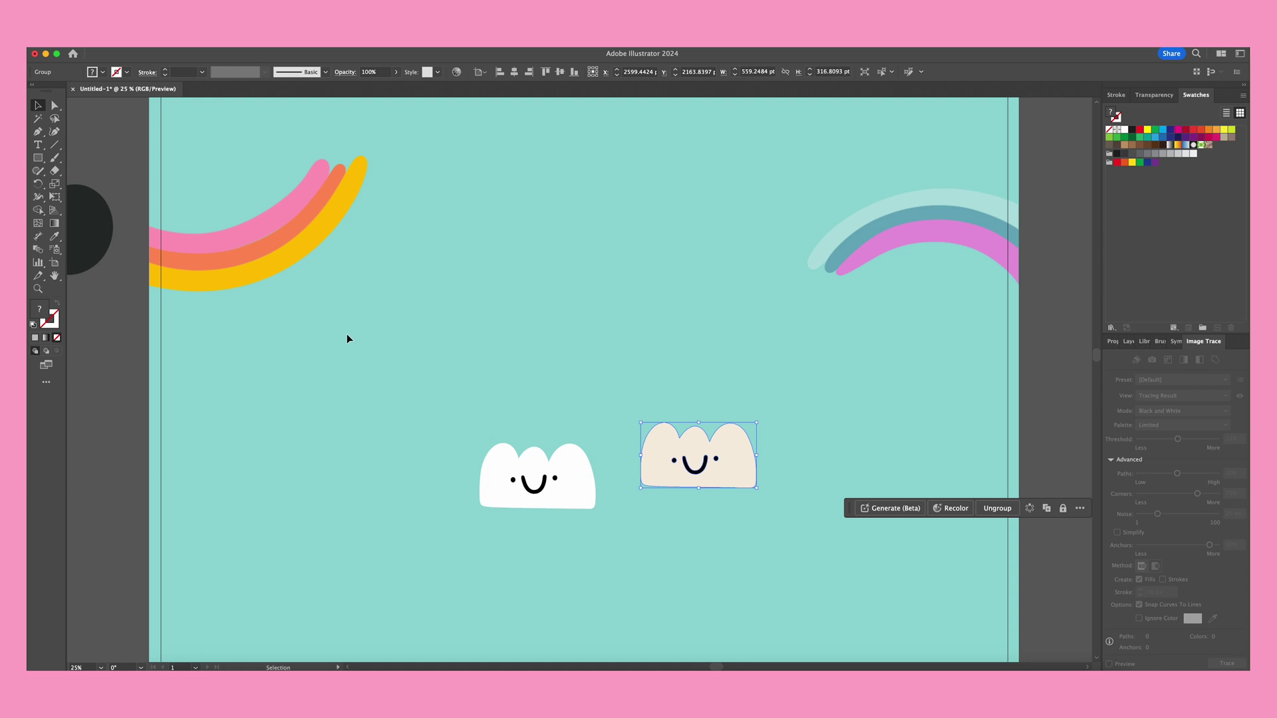
Step: Trace the pink, orange and yellow rainbow with the 3 Colors preset and ignore its white background colour
left_click(274, 245)
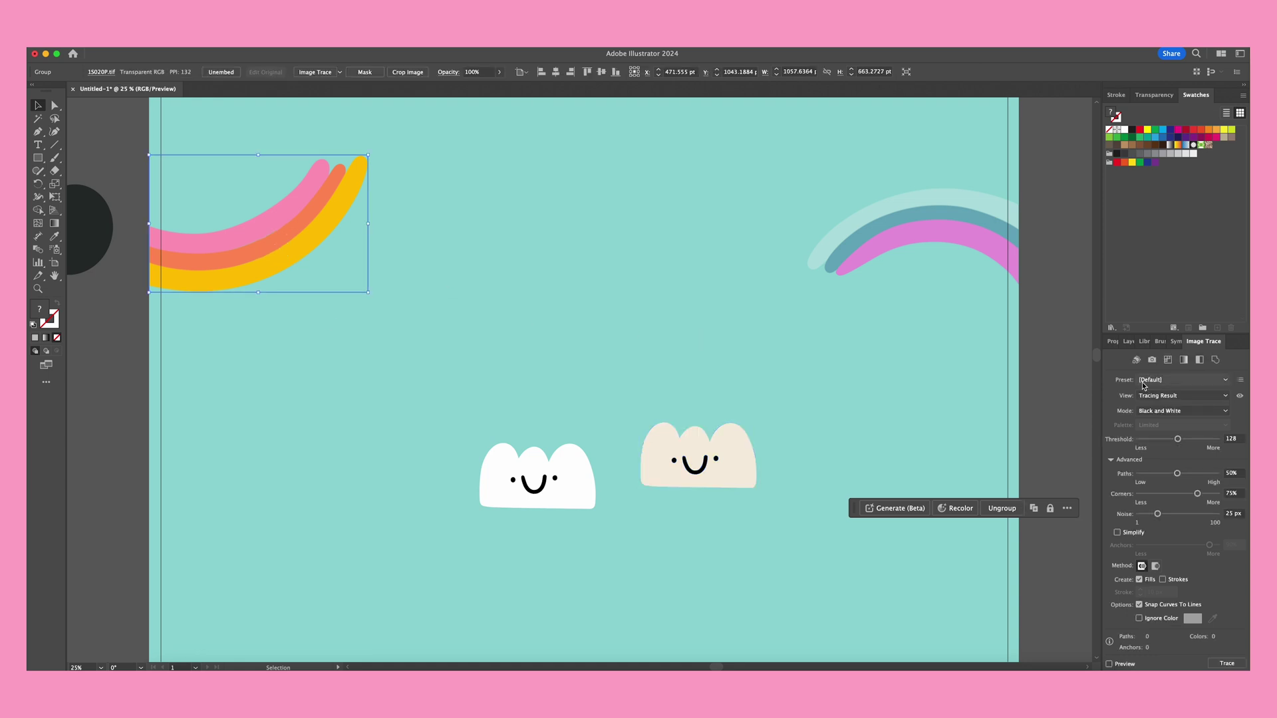
left_click(1170, 380)
left_click(1161, 442)
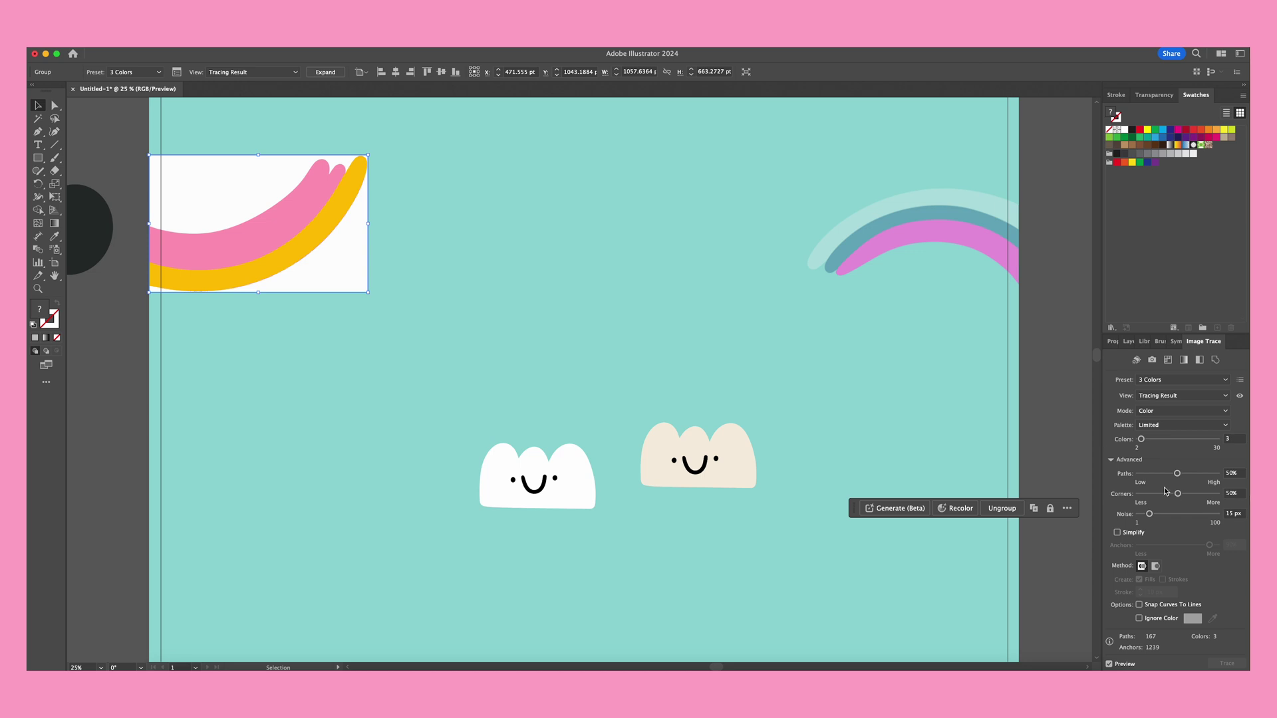
left_click(1138, 618)
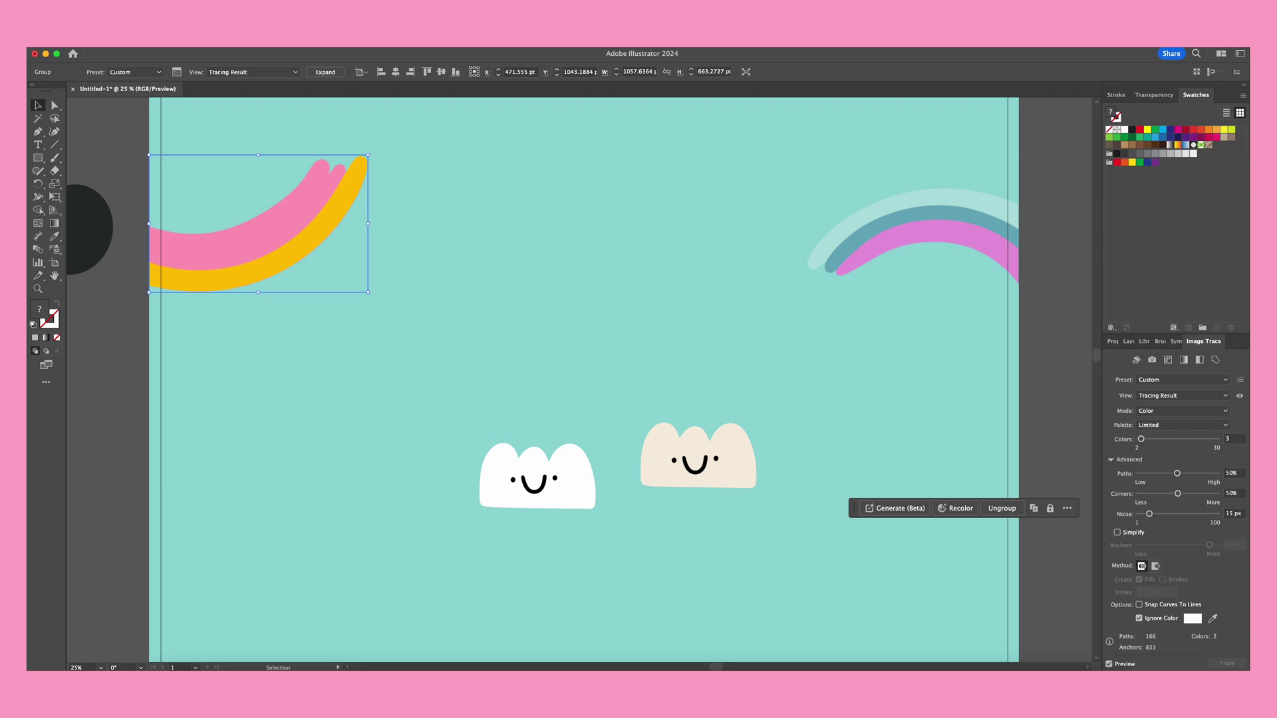
Step: Try a limit of 5 colours for the pink, orange and yellow rainbow's tracing
left_click(1241, 440)
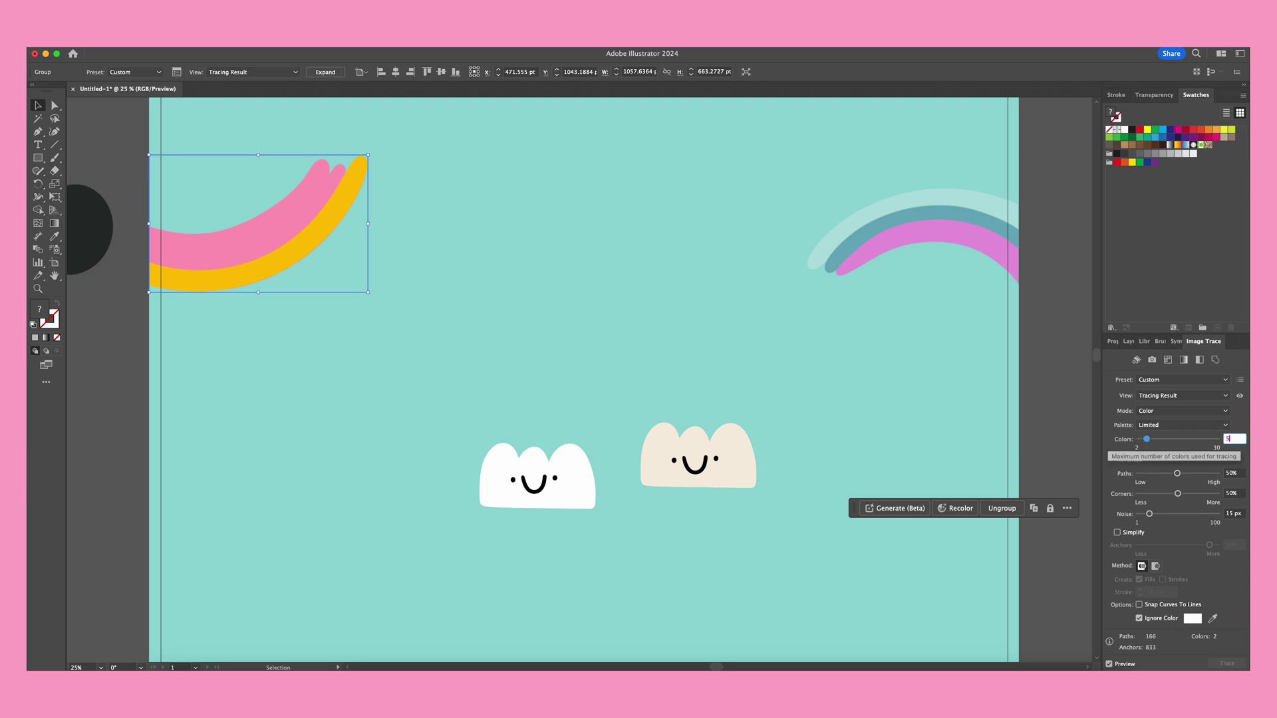
type("5")
key("Return")
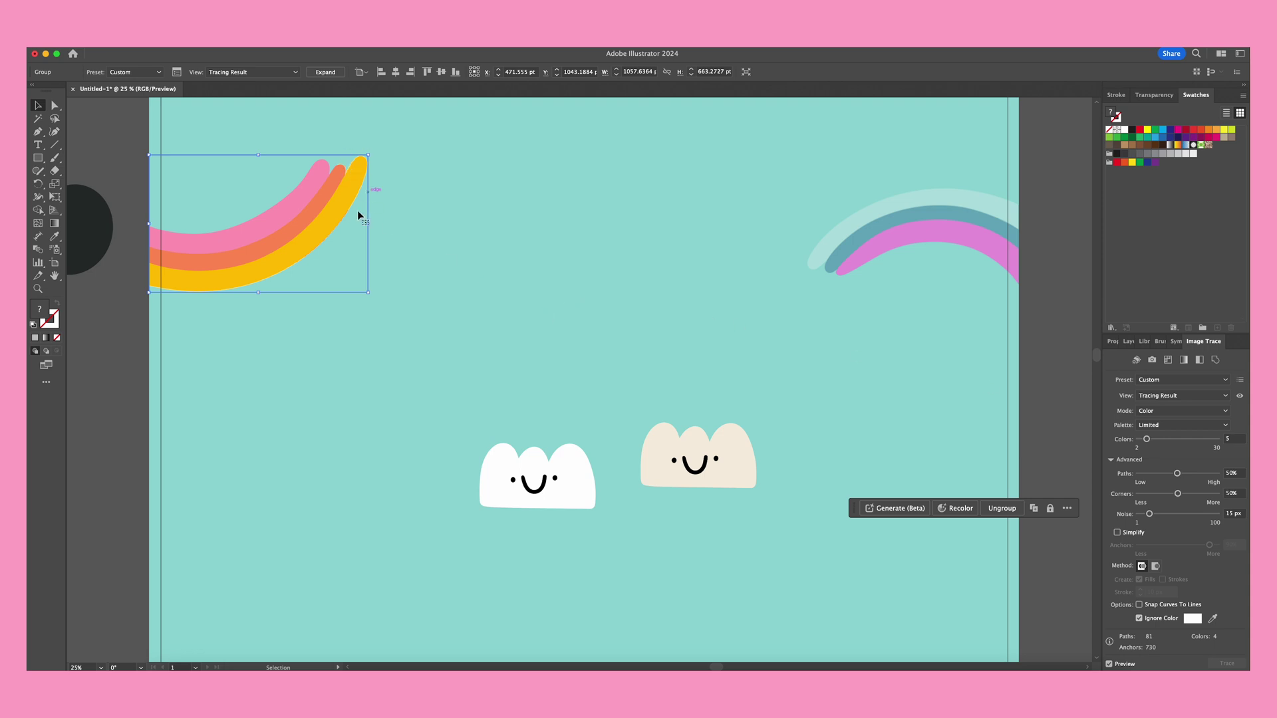
Step: Limit the pink, orange and yellow rainbow's tracing to 4 colours and expand it into vector paths
left_click(1234, 439)
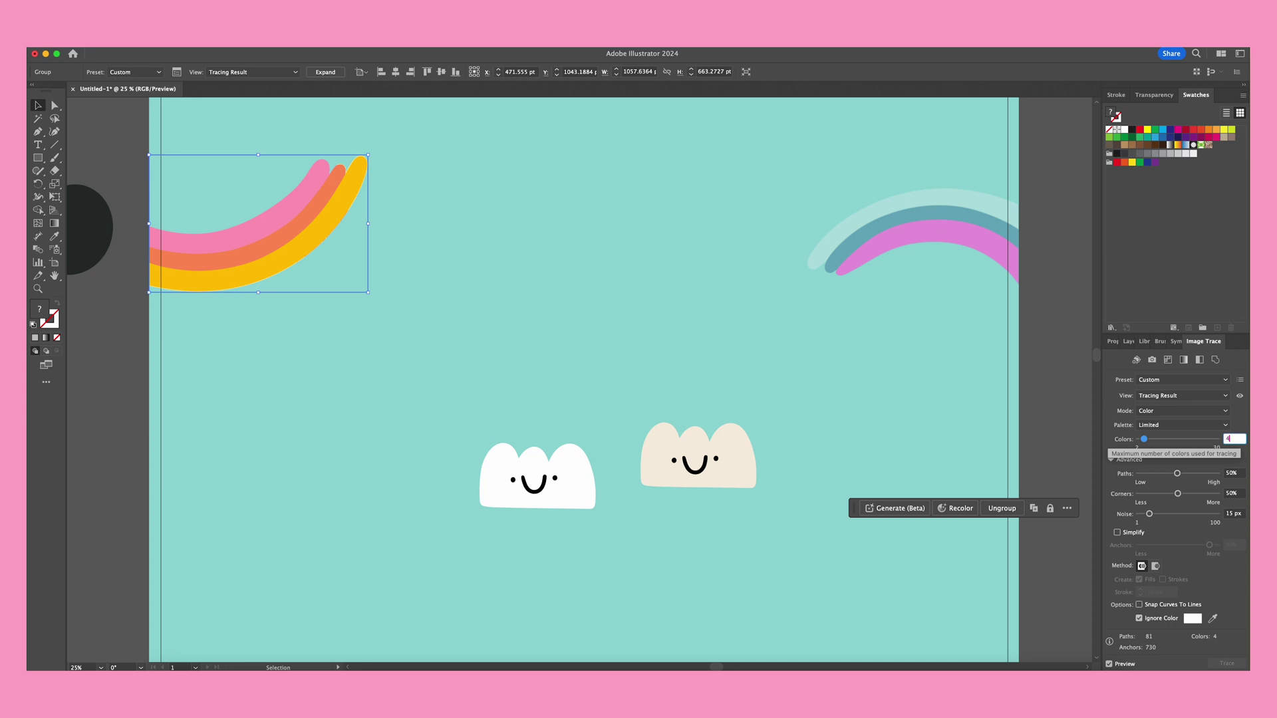
type("4")
key("Return")
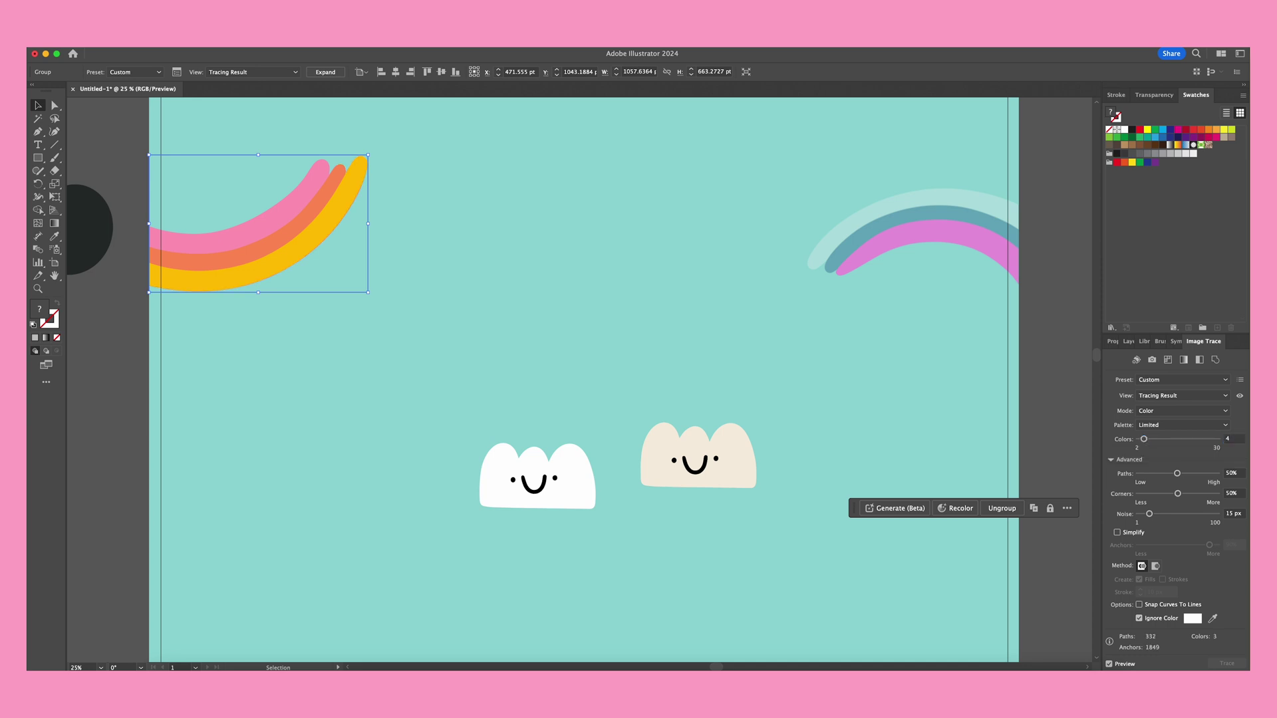
left_click(325, 72)
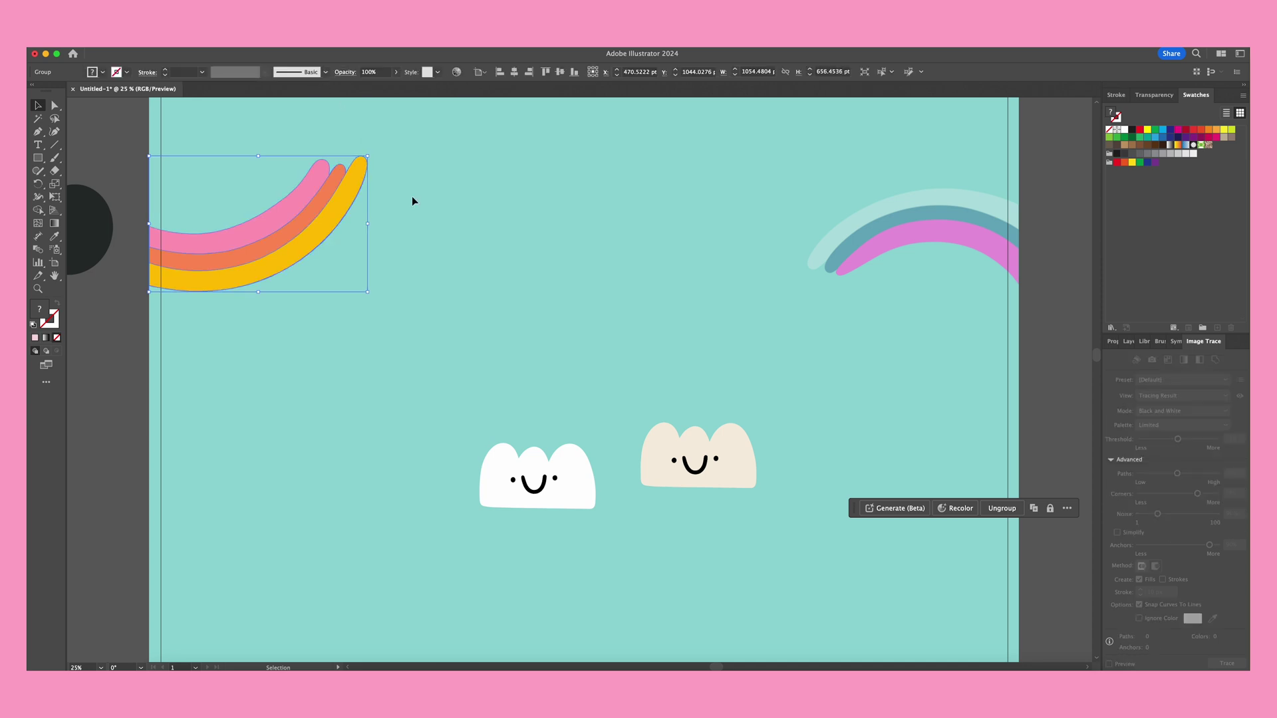
Step: Enlarge the expanded pink, orange and yellow rainbow proportionally from the artboard's edge and ungroup its paths
left_click_drag(368, 223, 516, 243)
scroll(536, 283, "up", 5)
scroll(535, 283, "left", 3)
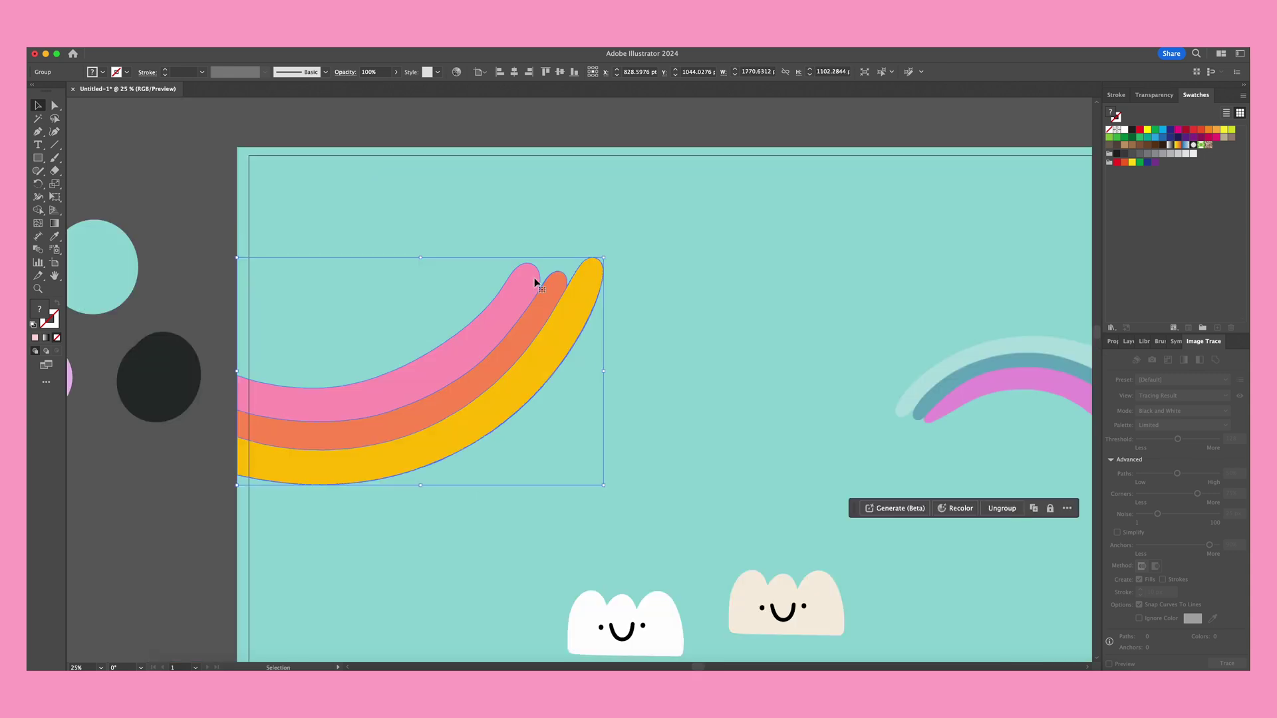
left_click(799, 433)
left_click(545, 342)
left_click(1005, 511)
left_click(801, 388)
Step: Recolour the thin stray slivers along the yellow band's outer edge with the yellow sampled from that band
key("super+equal")
key("super+equal")
key("super+equal")
scroll(1051, 358, "right", 3)
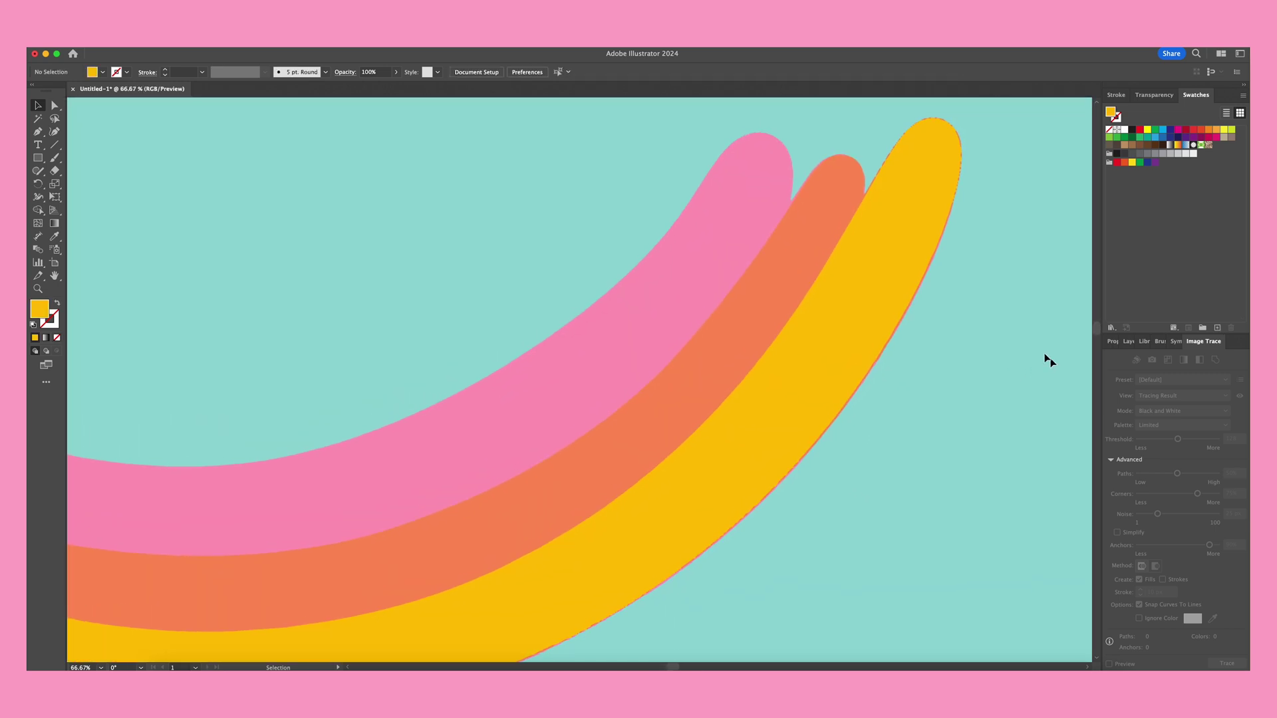
left_click_drag(964, 105, 935, 396)
scroll(935, 396, "down", 3)
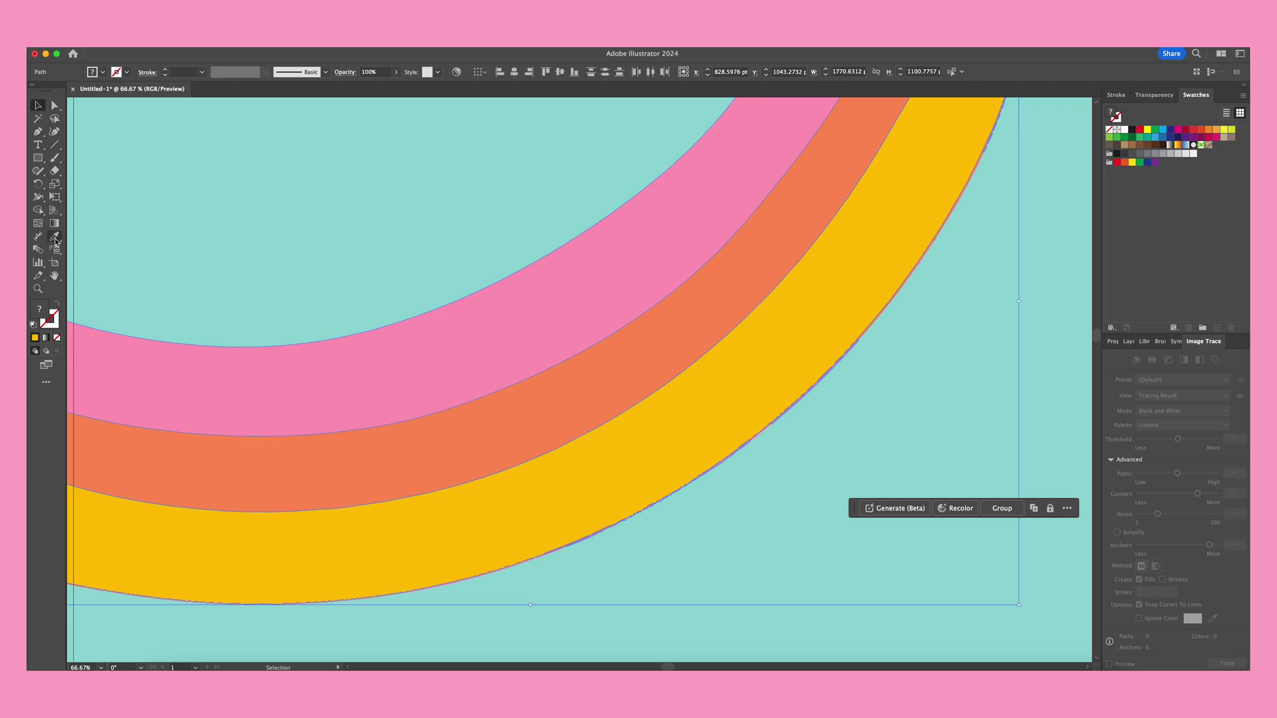
key("shift+super+a")
left_click(276, 527)
Step: Paste the finished illustration as a reference, scale it down and place it beside the artboard, opposite the colour palette
key("super+minus")
key("super+minus")
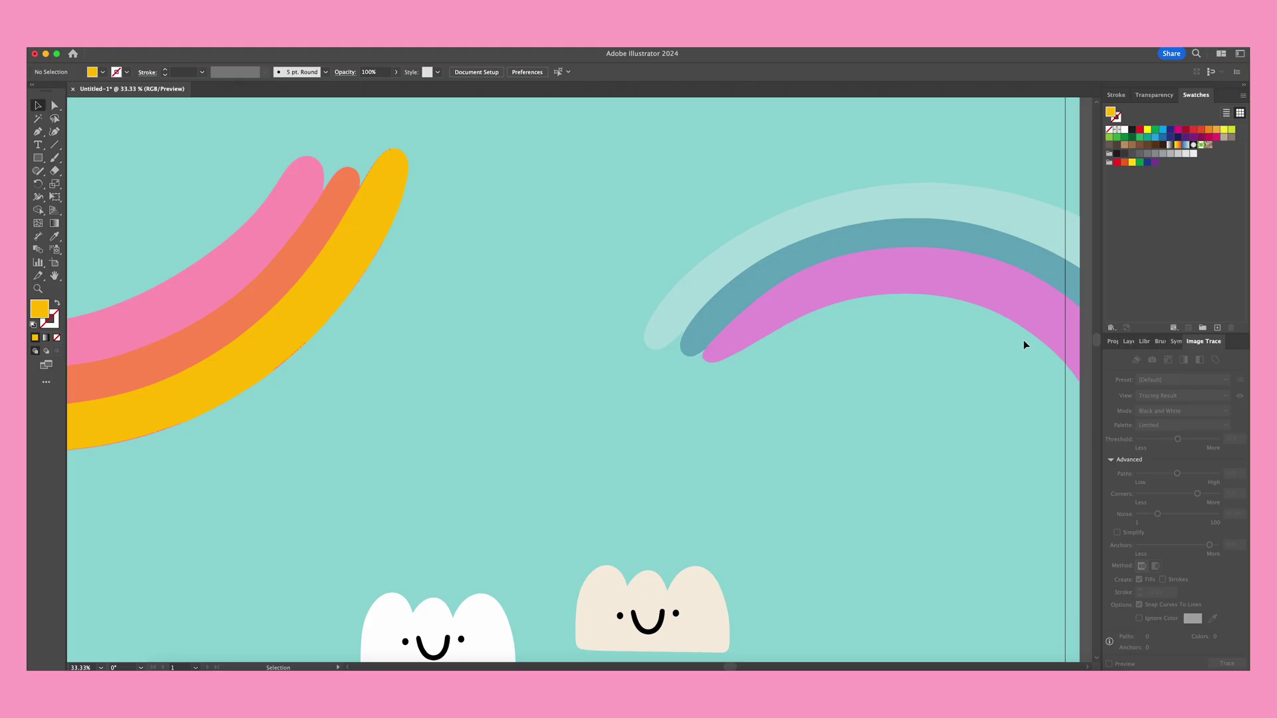
key("super+minus")
key("super+minus")
key("super+minus")
key("super+minus")
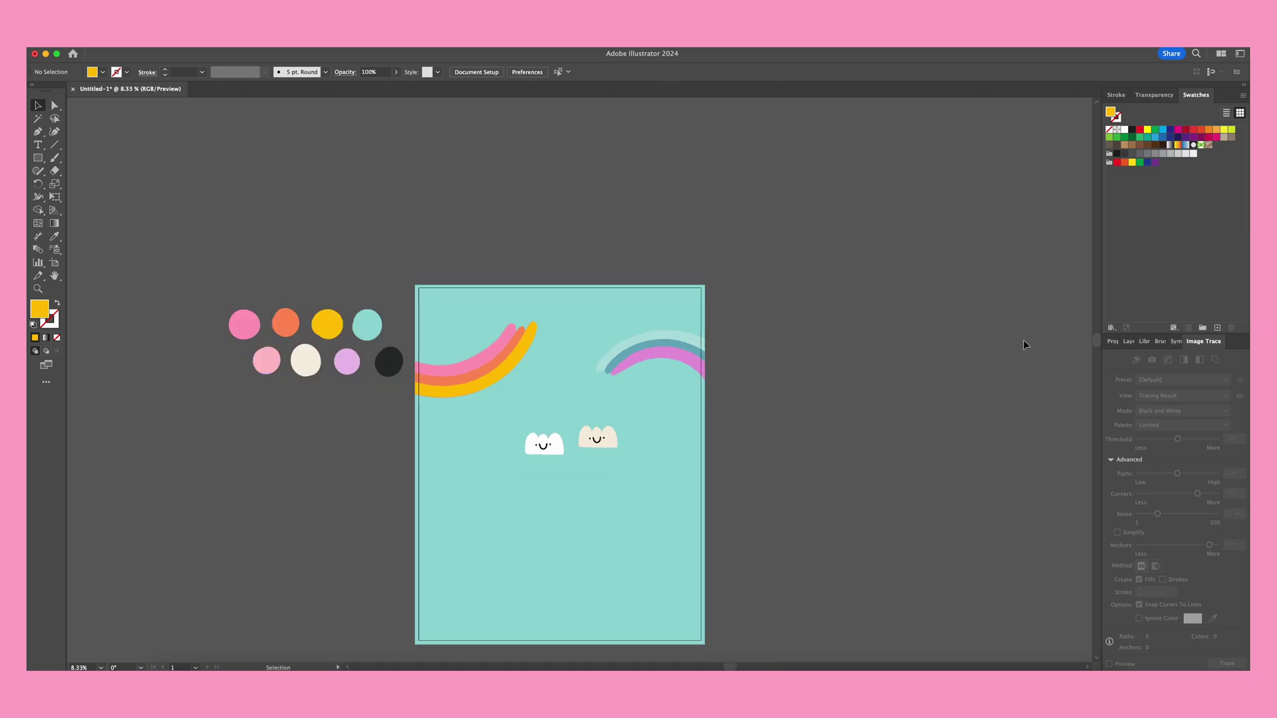
key("super+v")
left_click_drag(600, 373, 839, 267)
left_click_drag(844, 311, 975, 547)
scroll(664, 328, "down", 5)
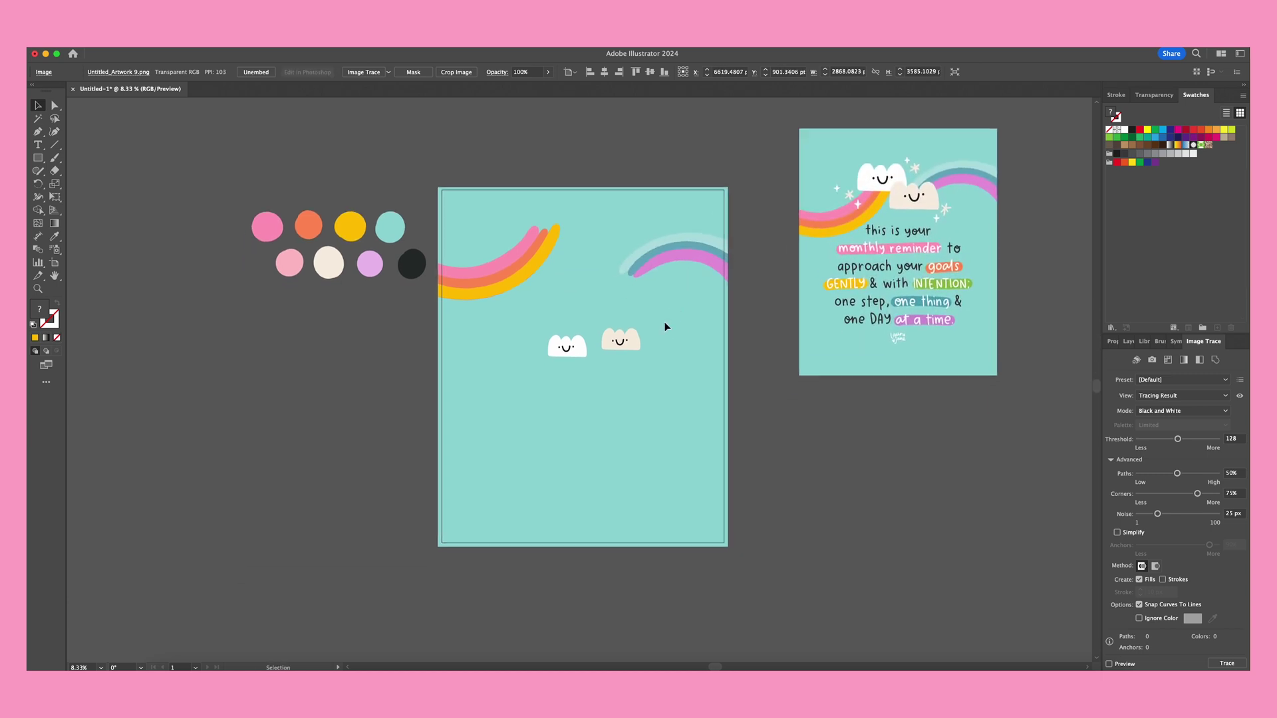
Step: Enlarge both rainbows until their inner ends nearly meet, and enlarge and overlap the two clouds over those ends like the reference
left_click(580, 293)
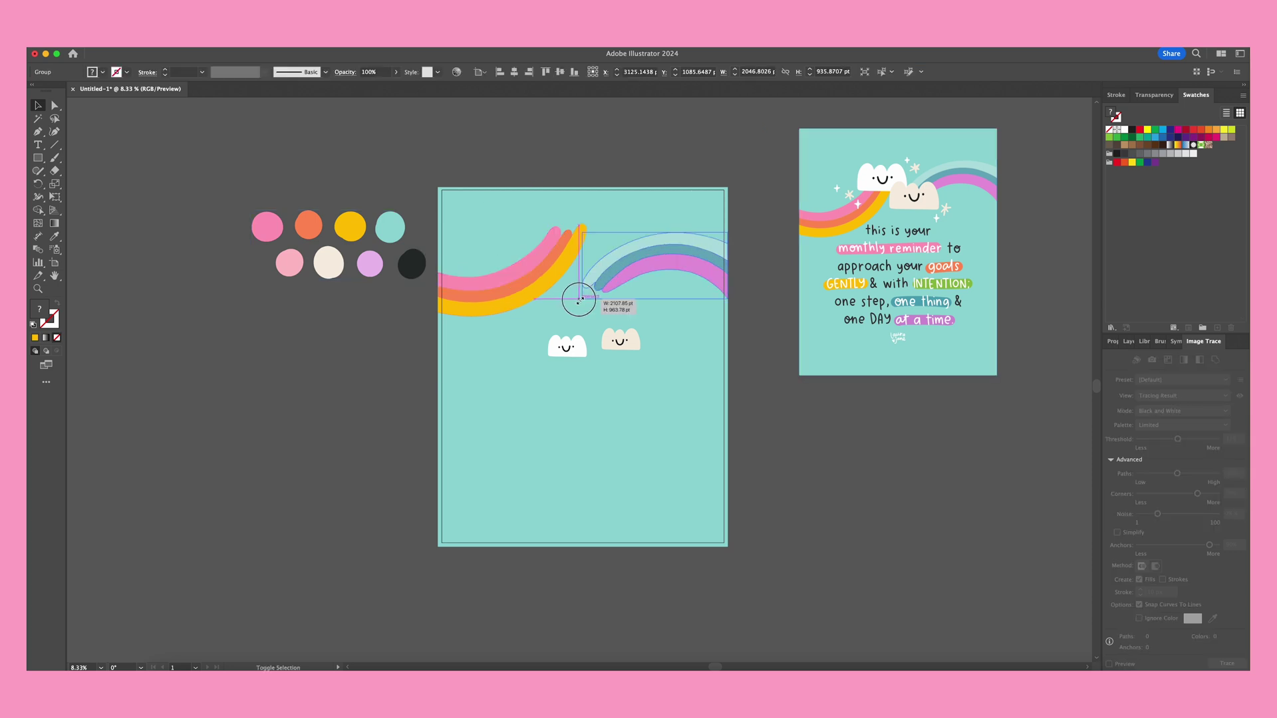
left_click(764, 414)
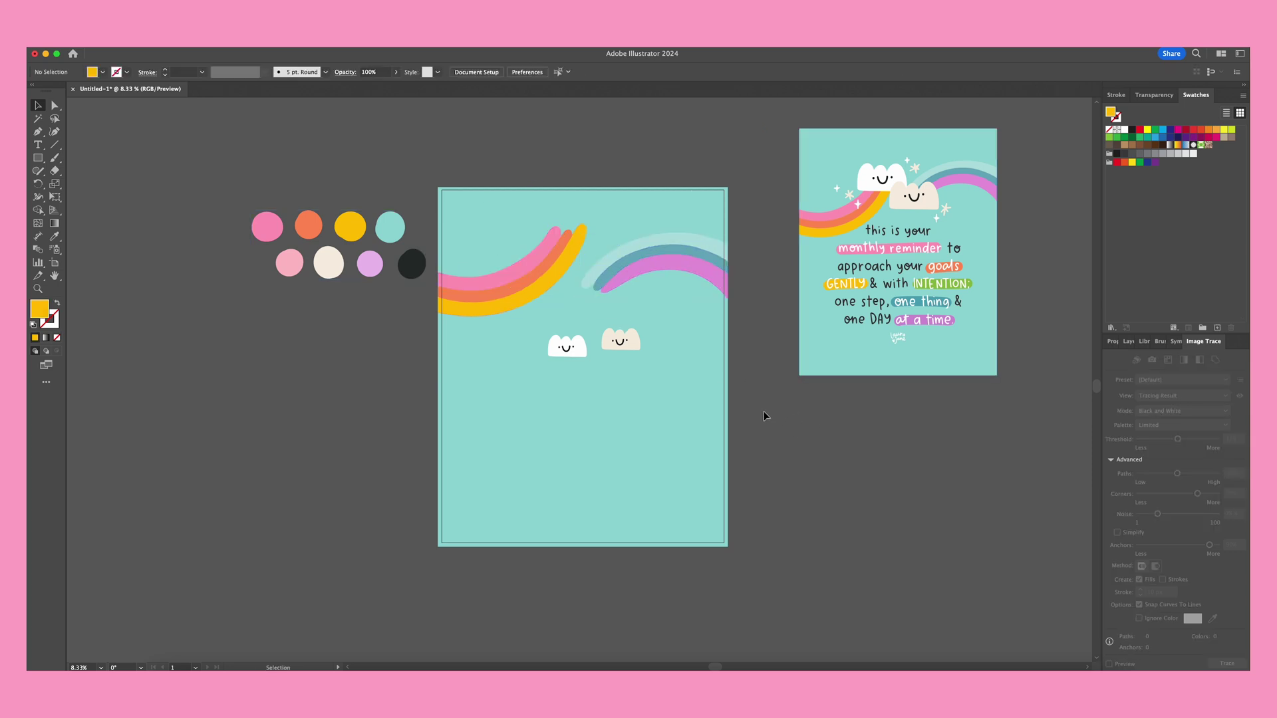
left_click_drag(626, 371, 578, 248)
left_click(539, 418)
left_click_drag(668, 363, 639, 283)
left_click(836, 437)
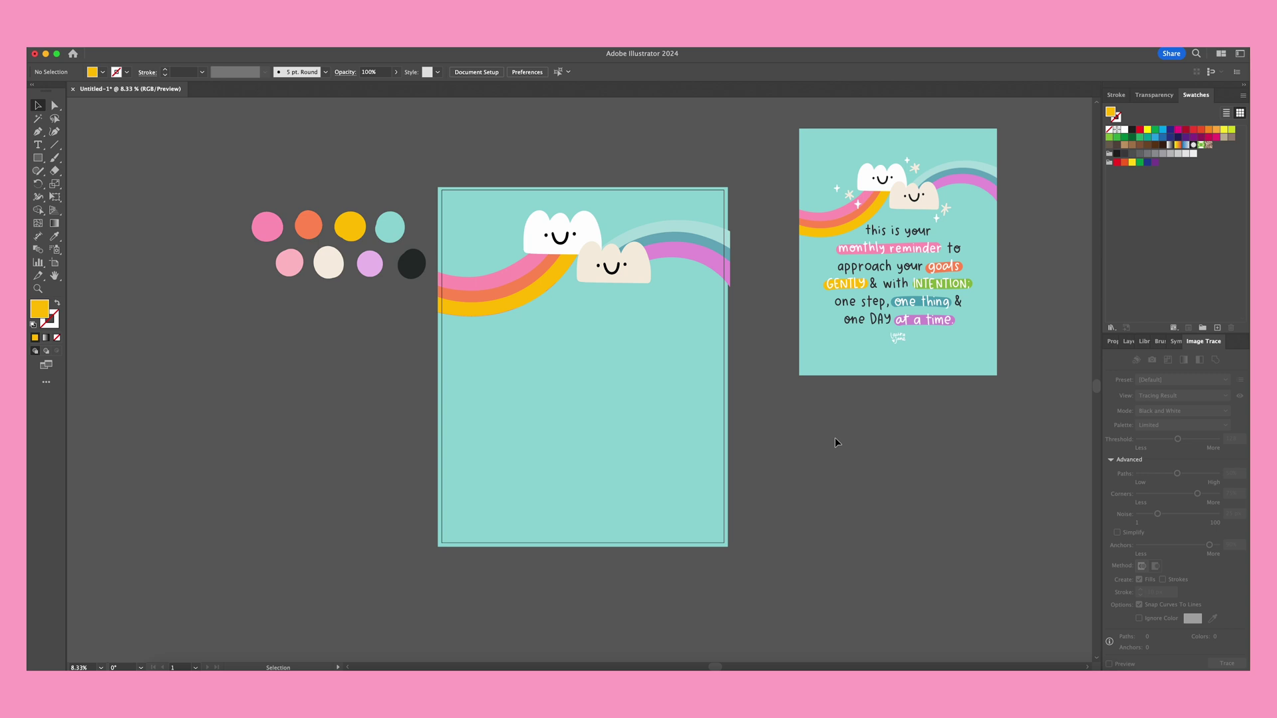
Step: Move the clouds and rainbows slightly down without the palette swatches, and add the white and beige sparkles around the clouds
left_click_drag(417, 133, 740, 325)
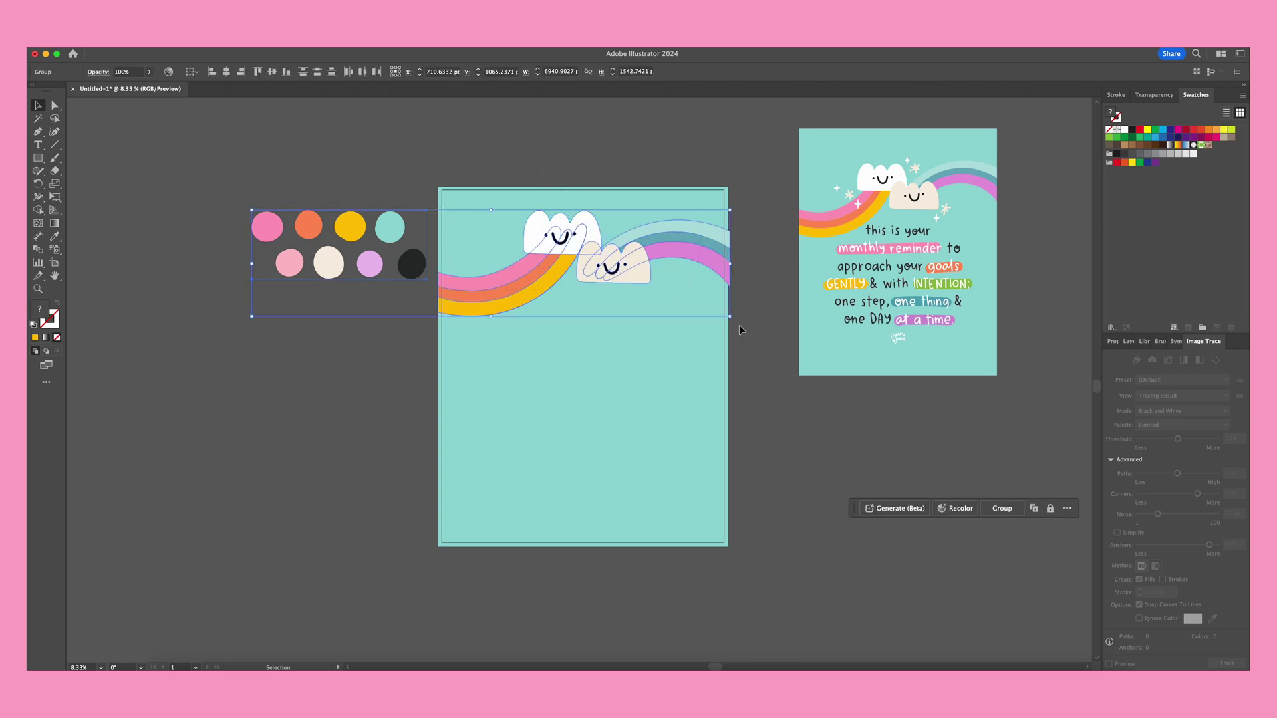
left_click(331, 250, "shift")
left_click_drag(620, 260, 622, 271)
left_click(734, 496)
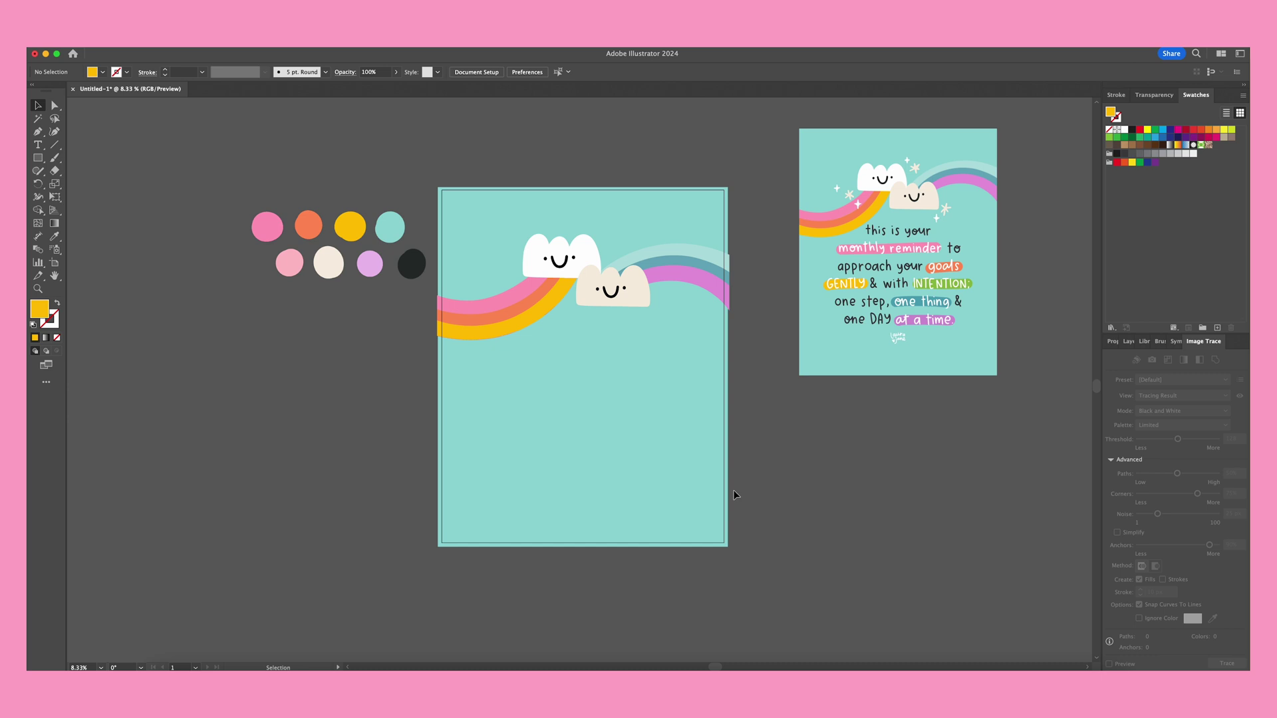
key("ctrl+v")
left_click(334, 146)
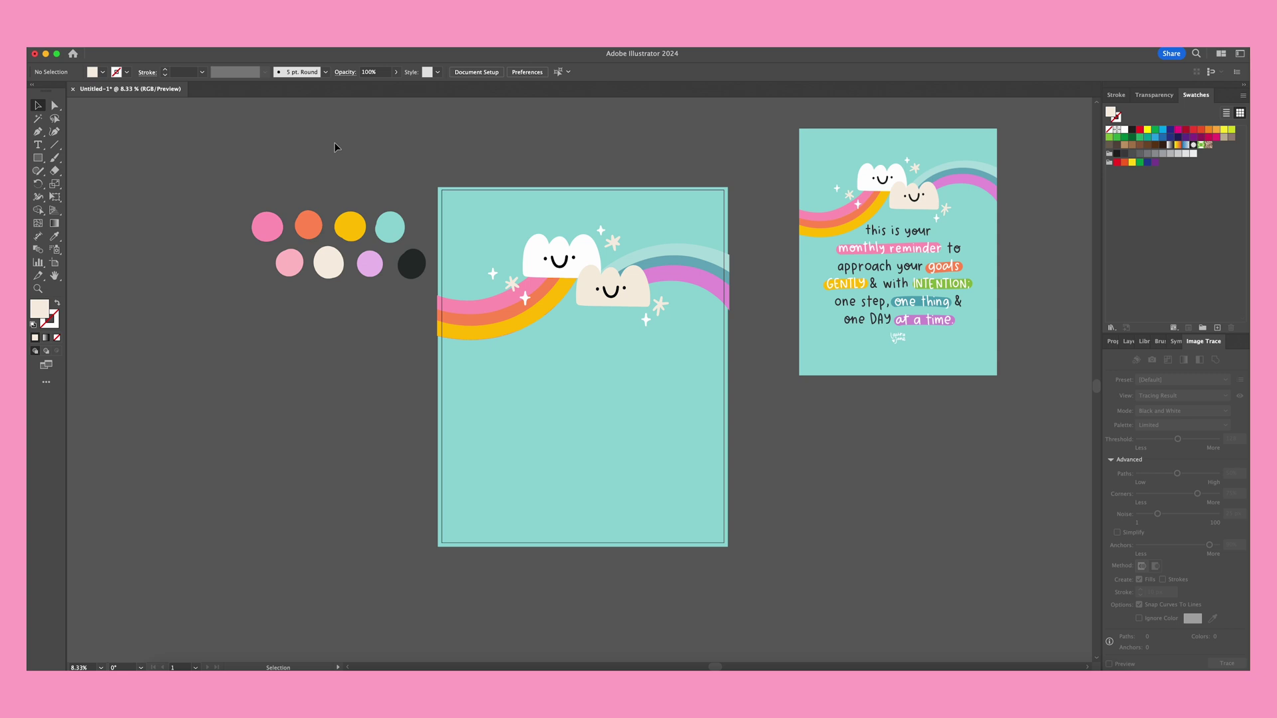
Step: Paste the quote lettering, trace it with the Black and White Logo preset ignoring white, and expand it
key("ctrl+v")
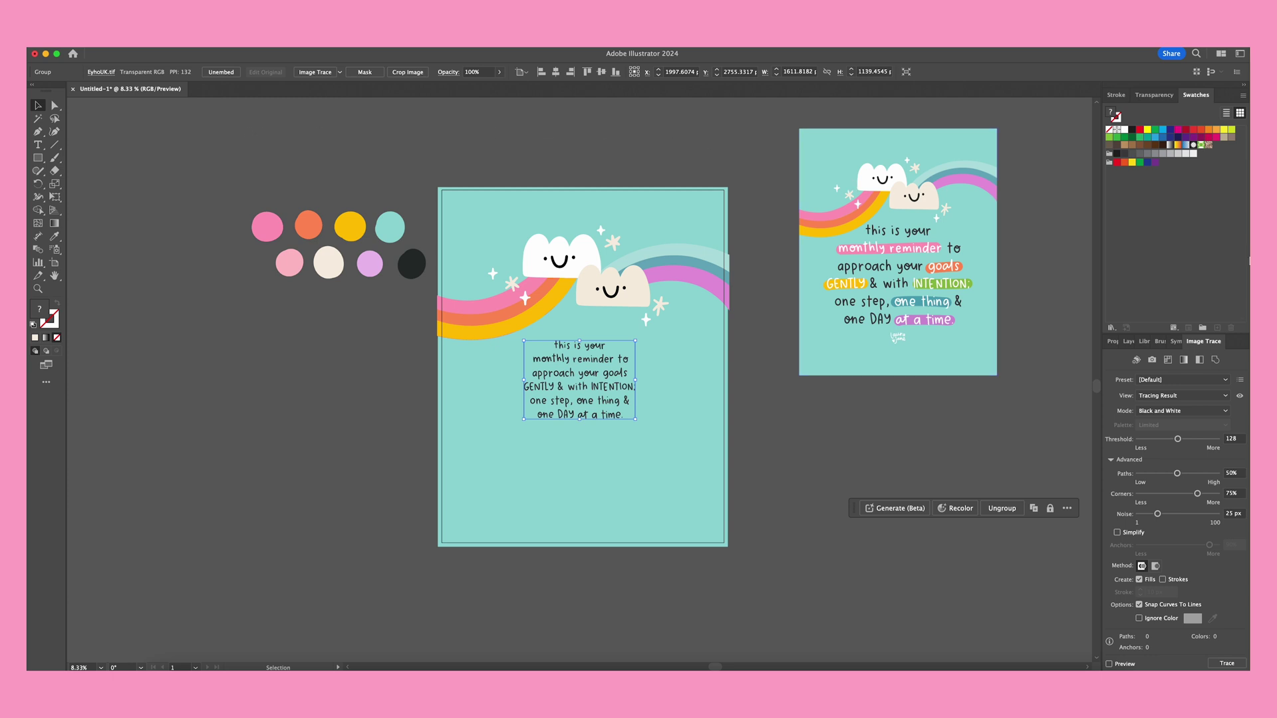
left_click(1198, 382)
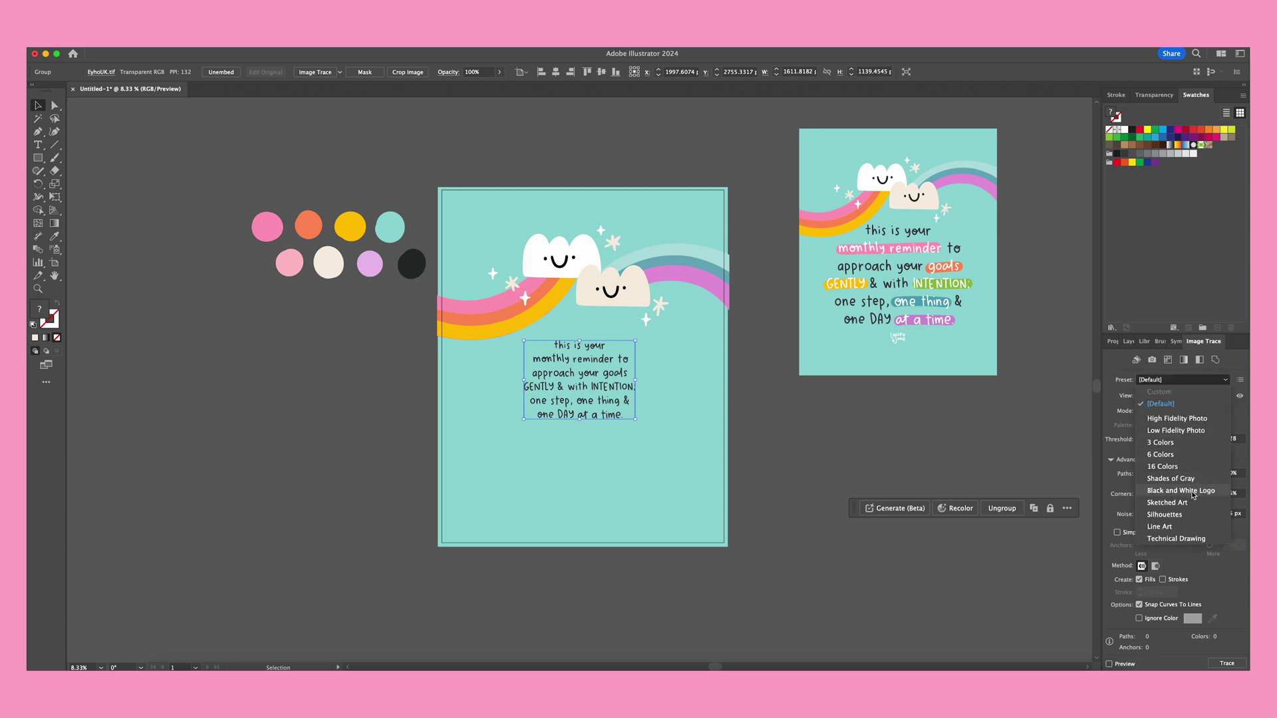
left_click(1180, 491)
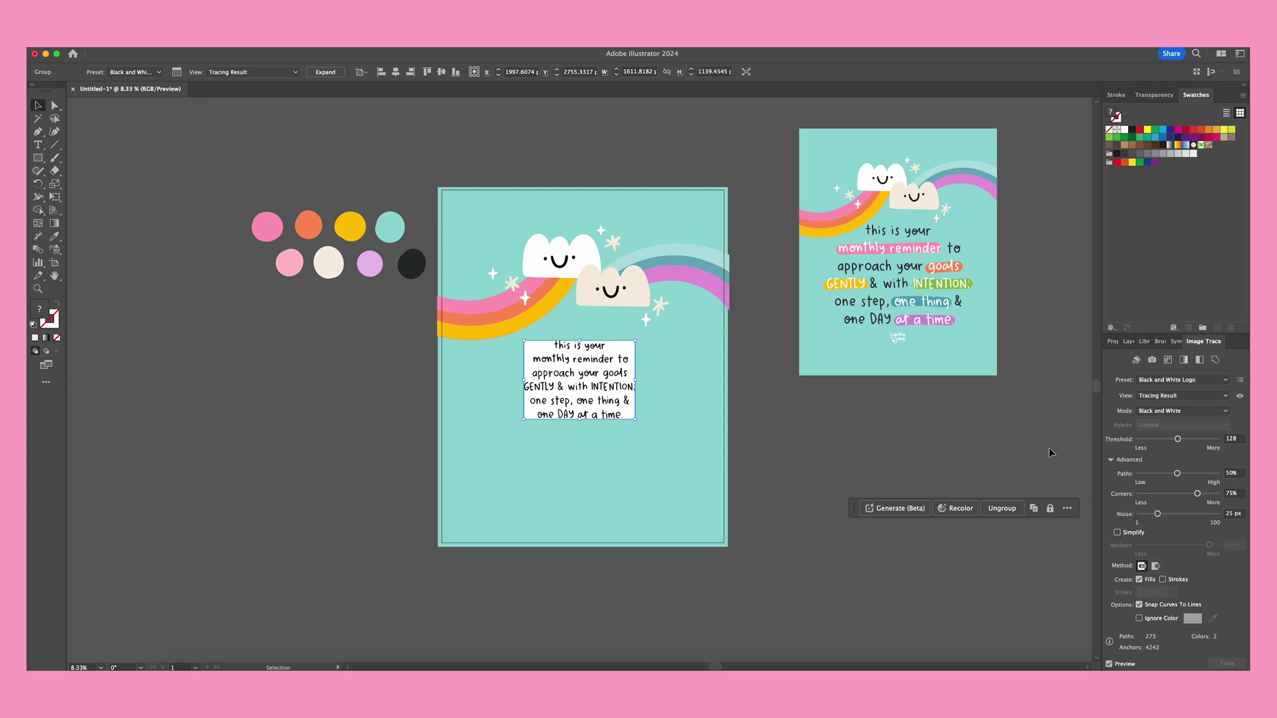
left_click(1139, 619)
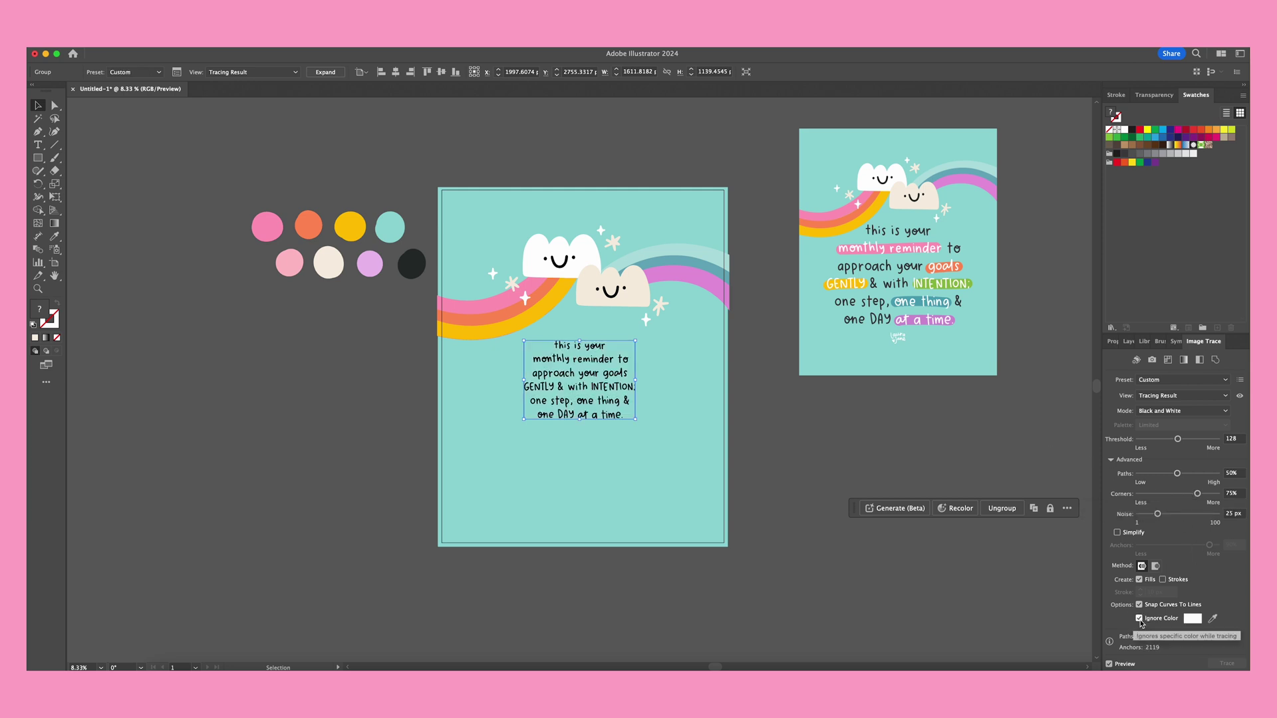
left_click(333, 73)
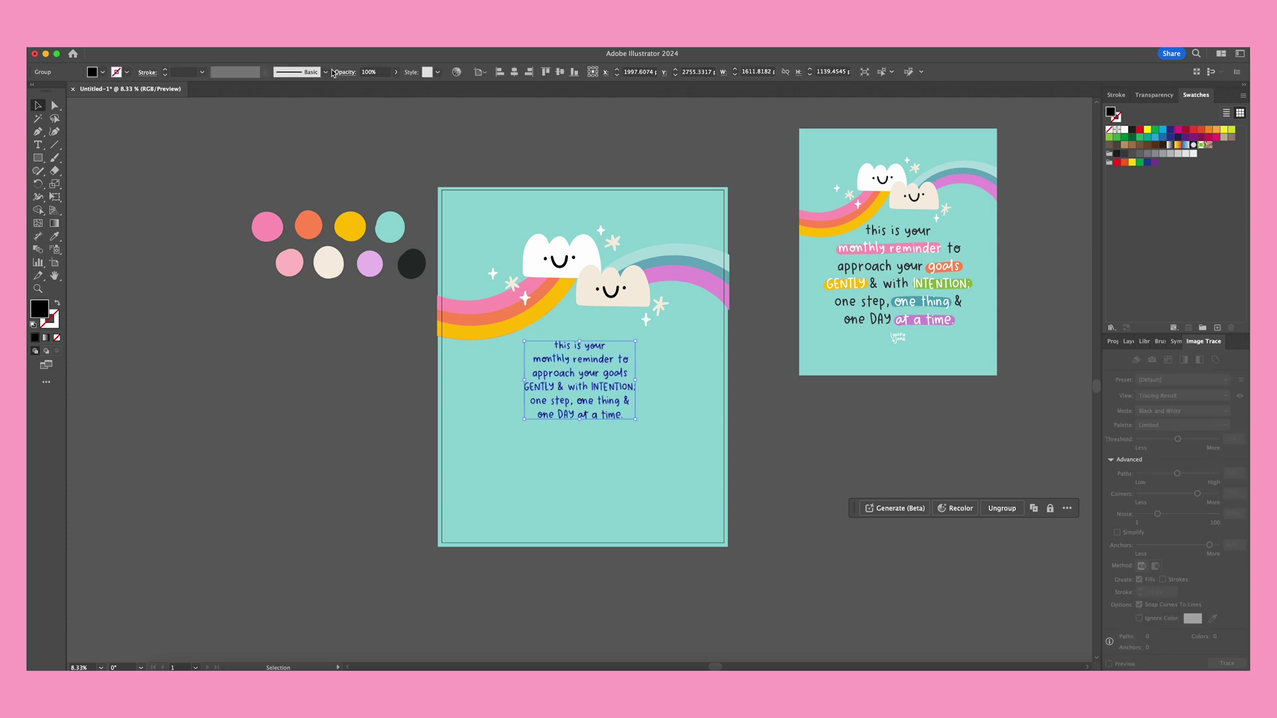
Step: Enlarge the quote lettering to fill the area beneath the clouds and ungroup it
left_click_drag(636, 419, 706, 485)
left_click(741, 474)
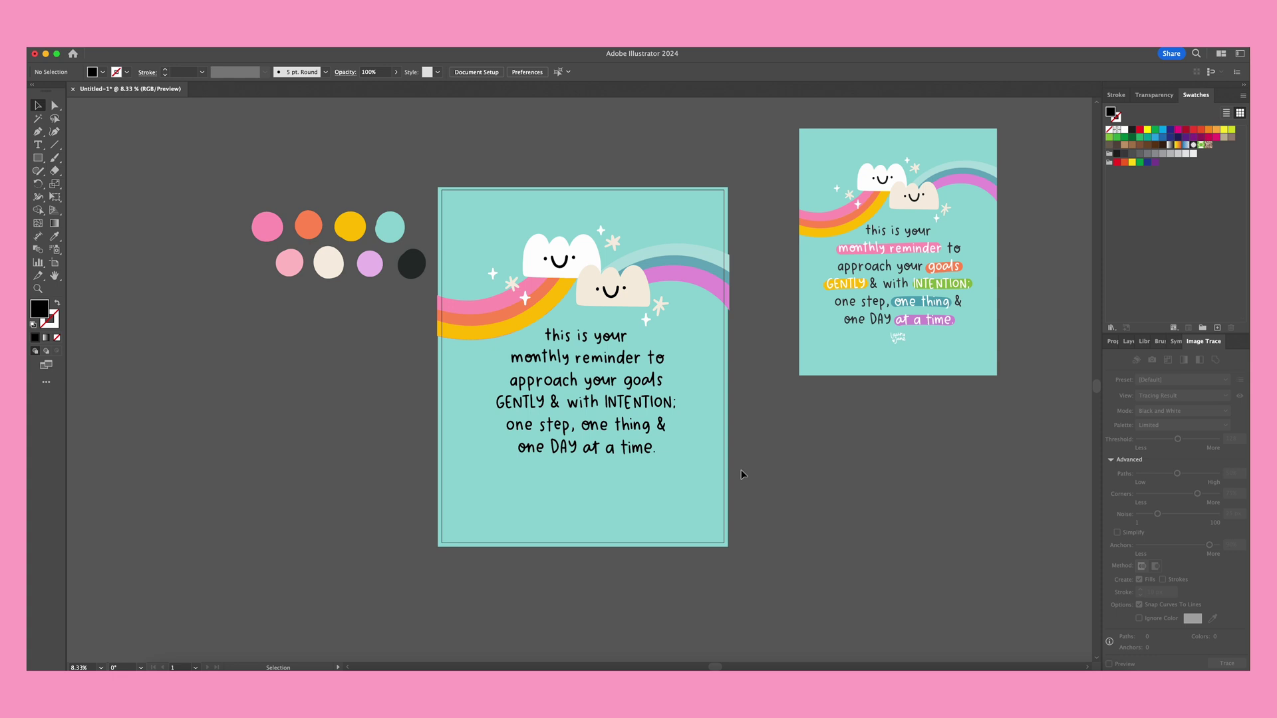
left_click(595, 426)
left_click(1002, 509)
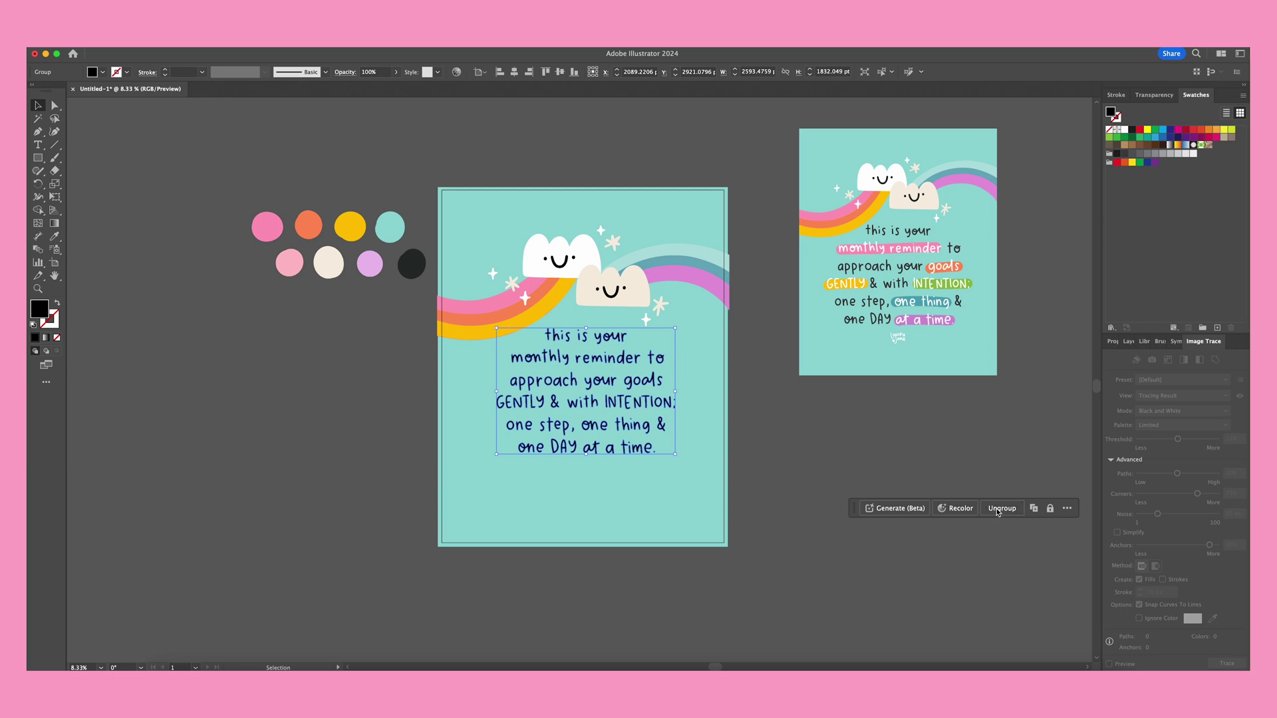
left_click(665, 489)
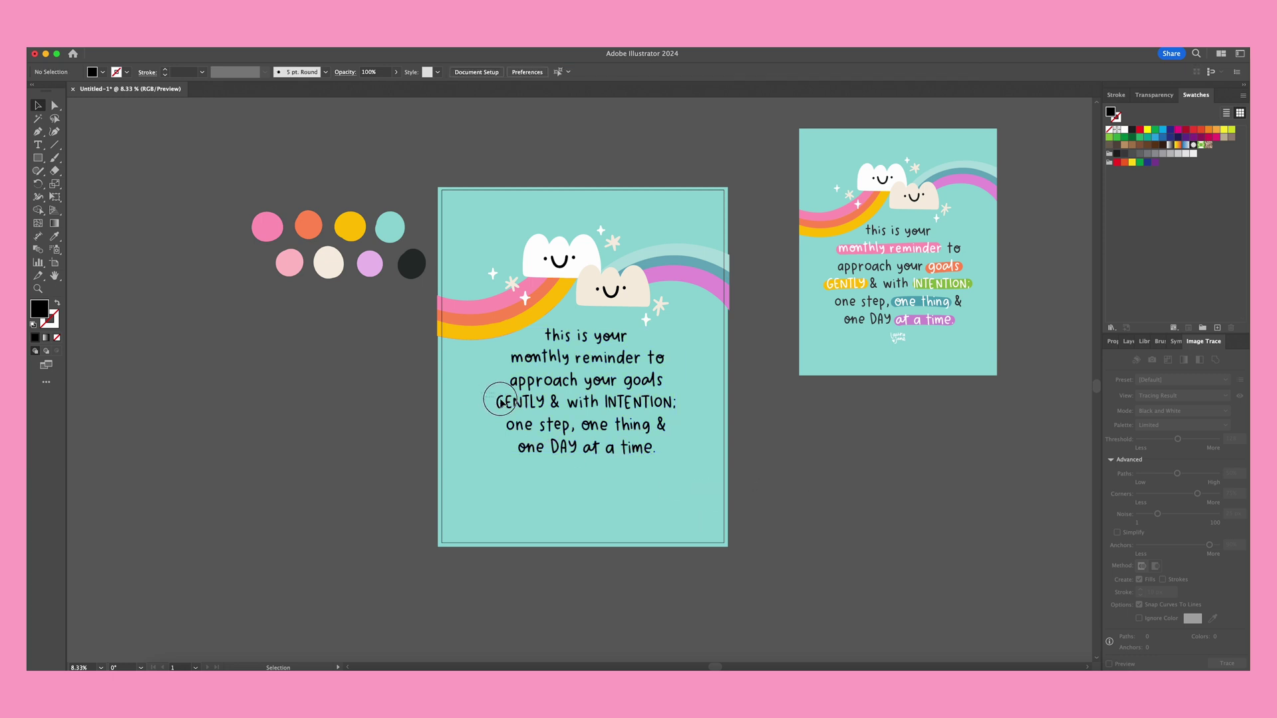
Step: Fill "monthly reminder", "goals", "GENTLY", "INTENTION;", "one thing" and "at a time." with white (FFFFFF) and deselect them
left_click(535, 402)
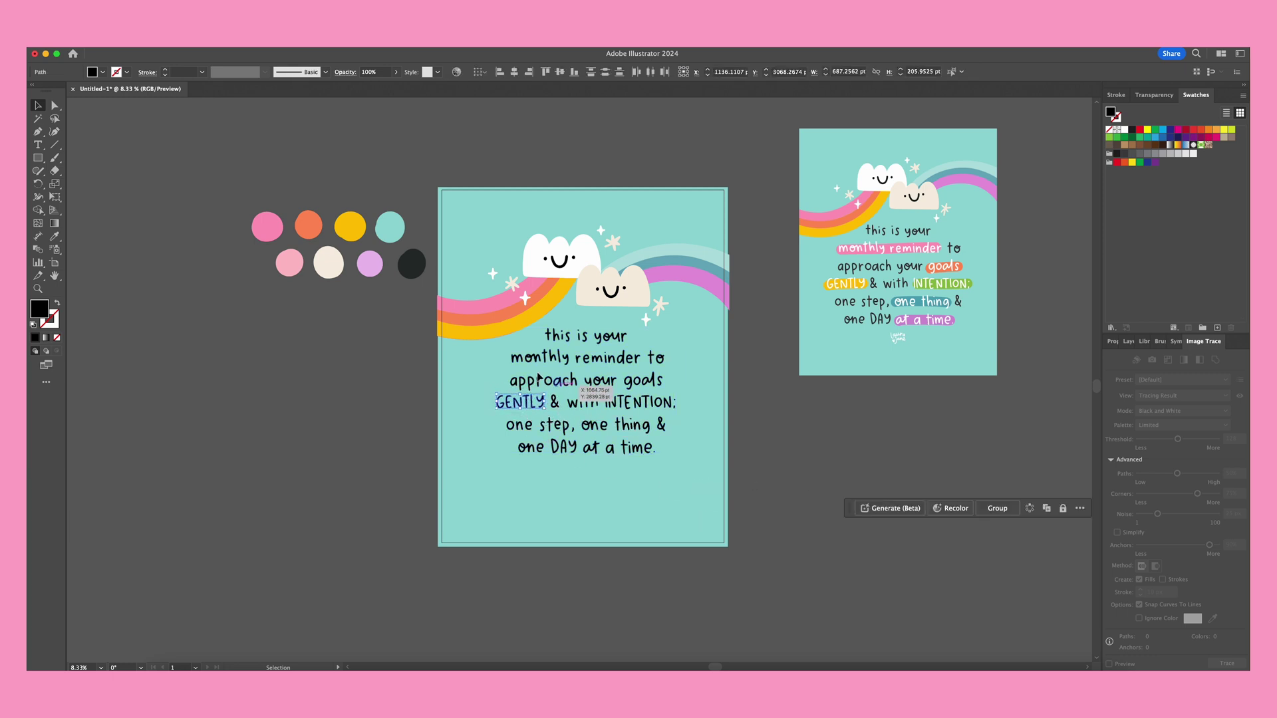
left_click(564, 378, "shift")
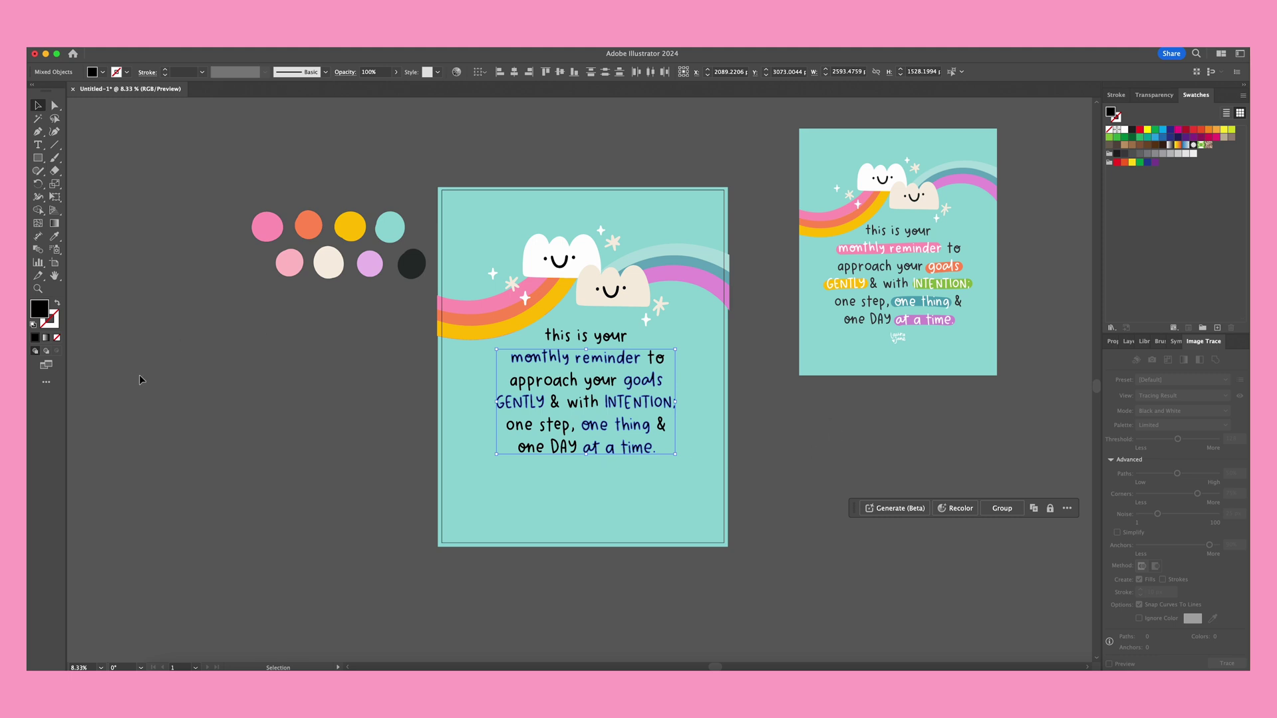
double_click(40, 308)
left_click_drag(737, 354, 725, 312)
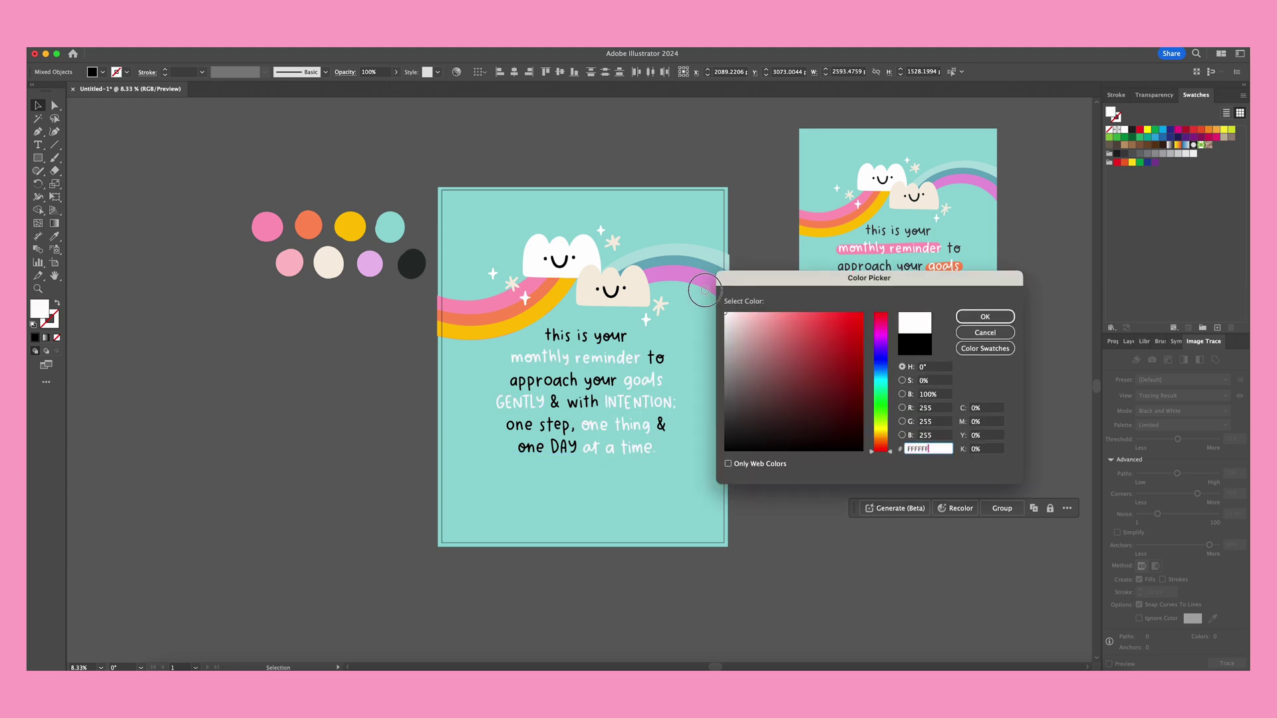
key("Return")
left_click(535, 333)
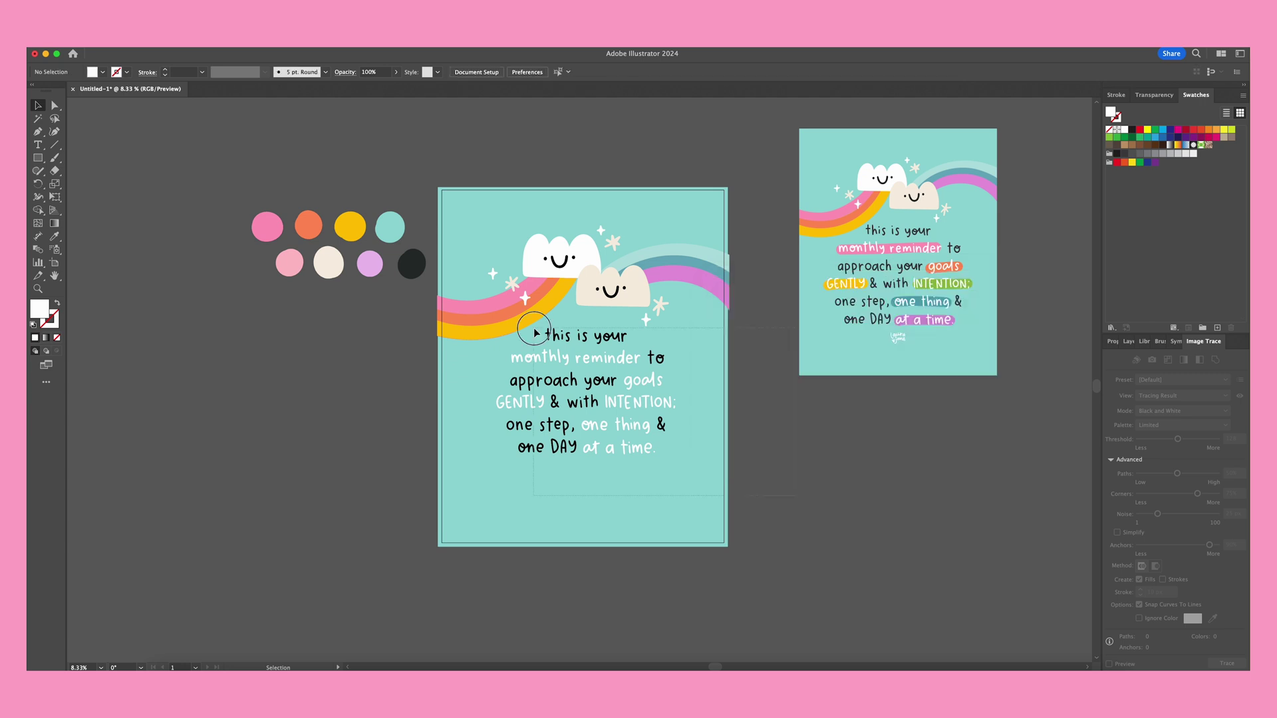
Step: Select all the black and white lettering of the quote together and clear the selection
left_click_drag(535, 333, 545, 383)
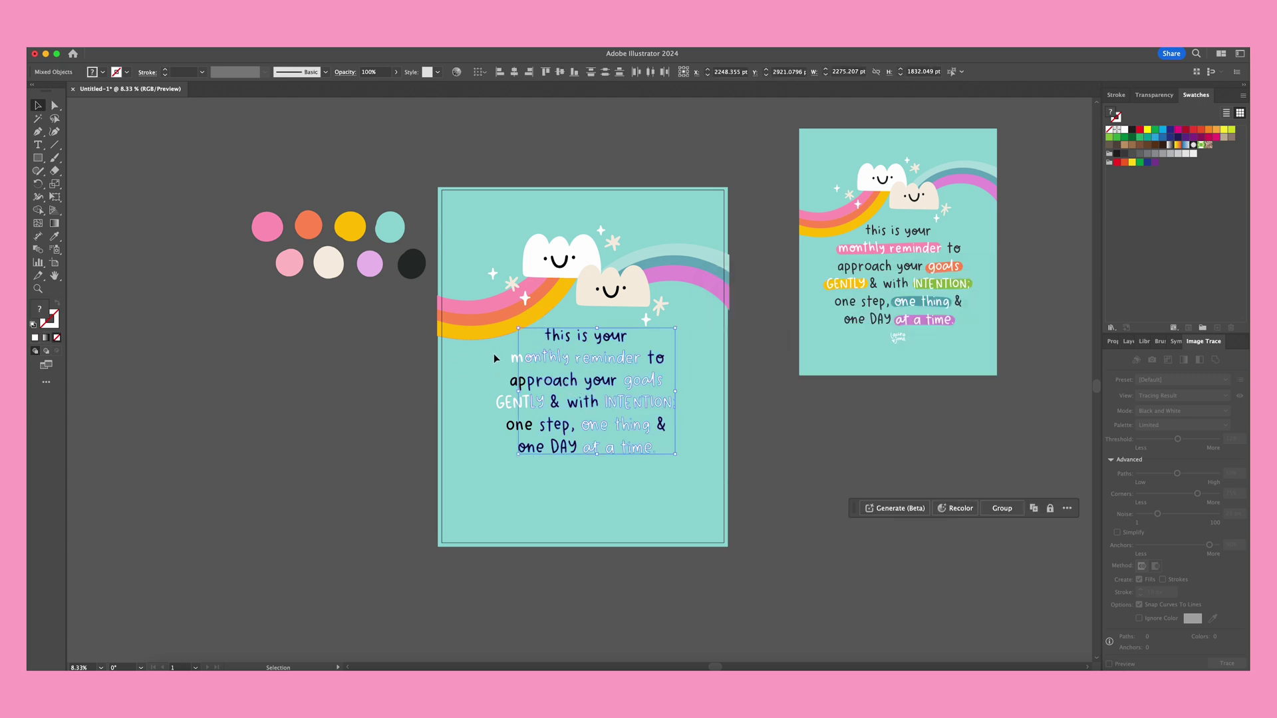
left_click_drag(495, 344, 678, 459)
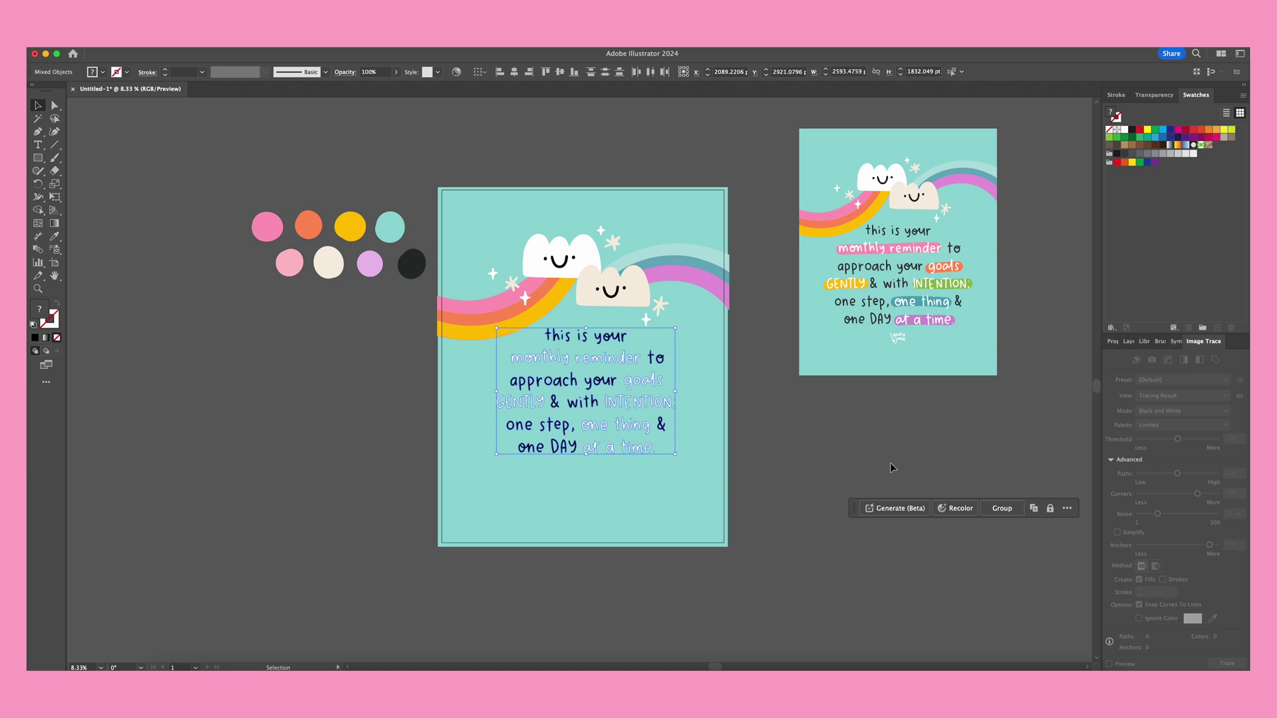
left_click(828, 446)
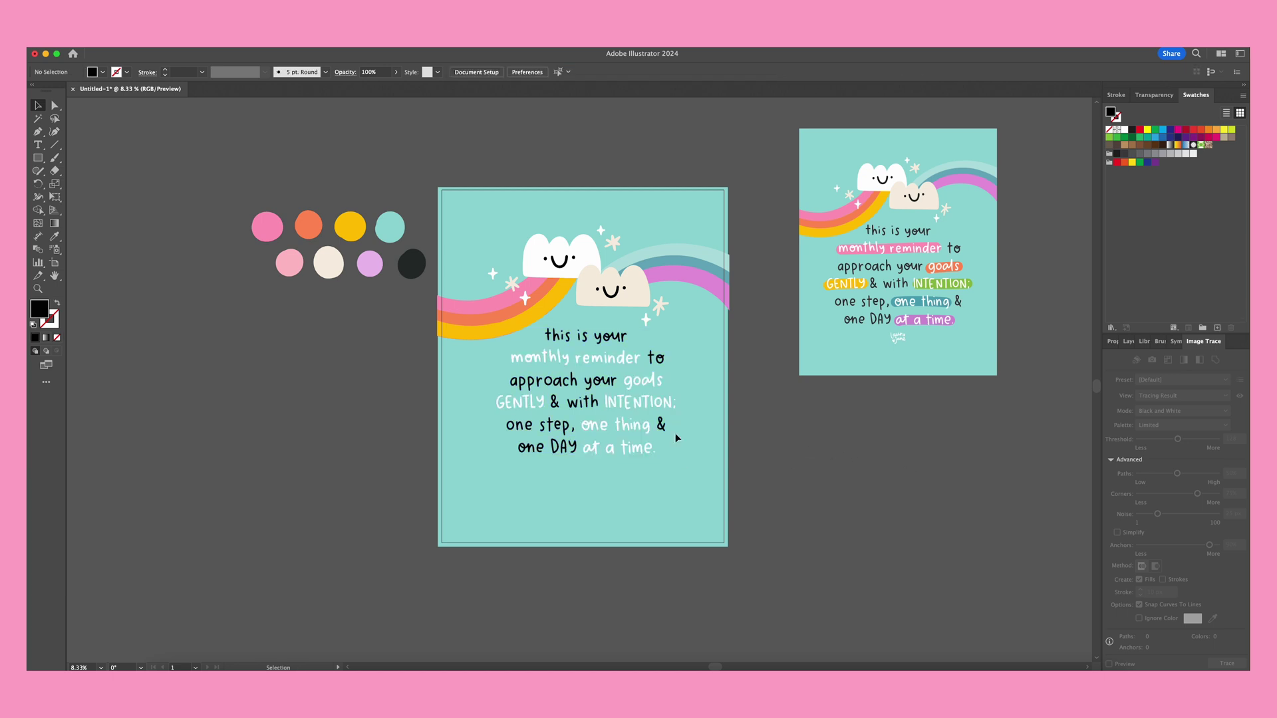
left_click(659, 429)
left_click(760, 441)
Step: Paste the coloured highlight strokes for the quote and trace them with the 6 Colors preset
key("ctrl+v")
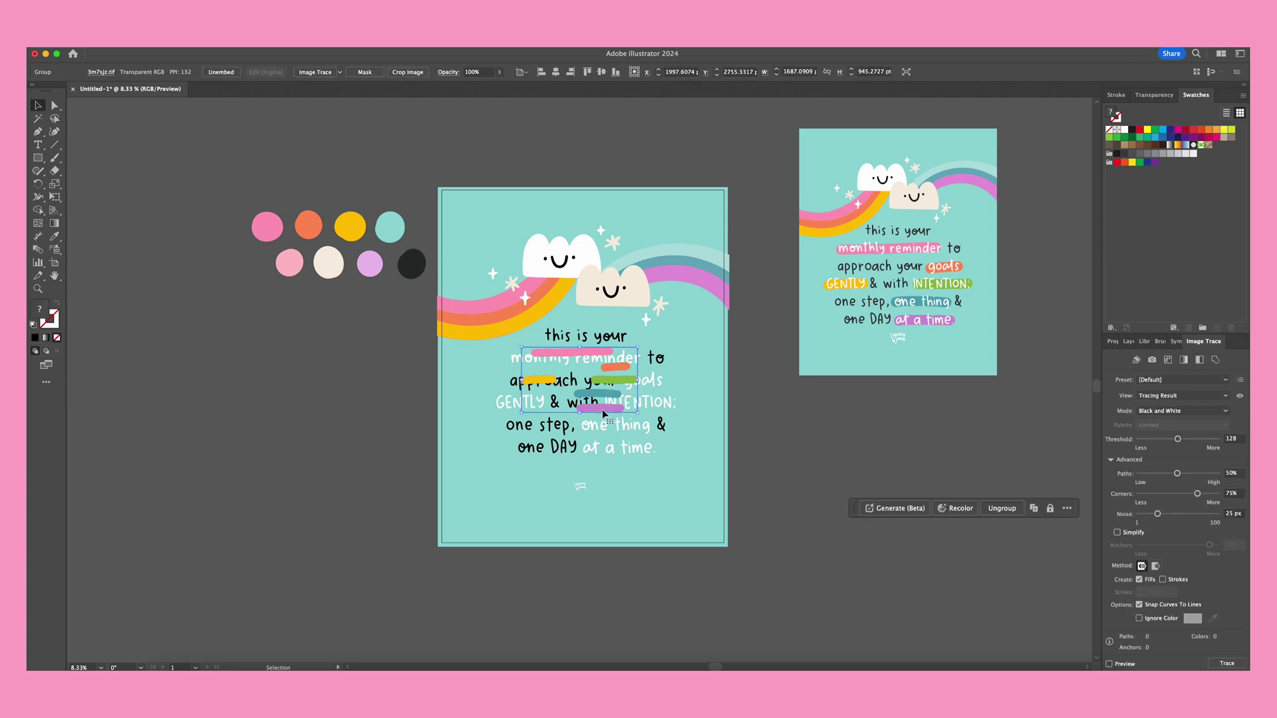
left_click(1176, 380)
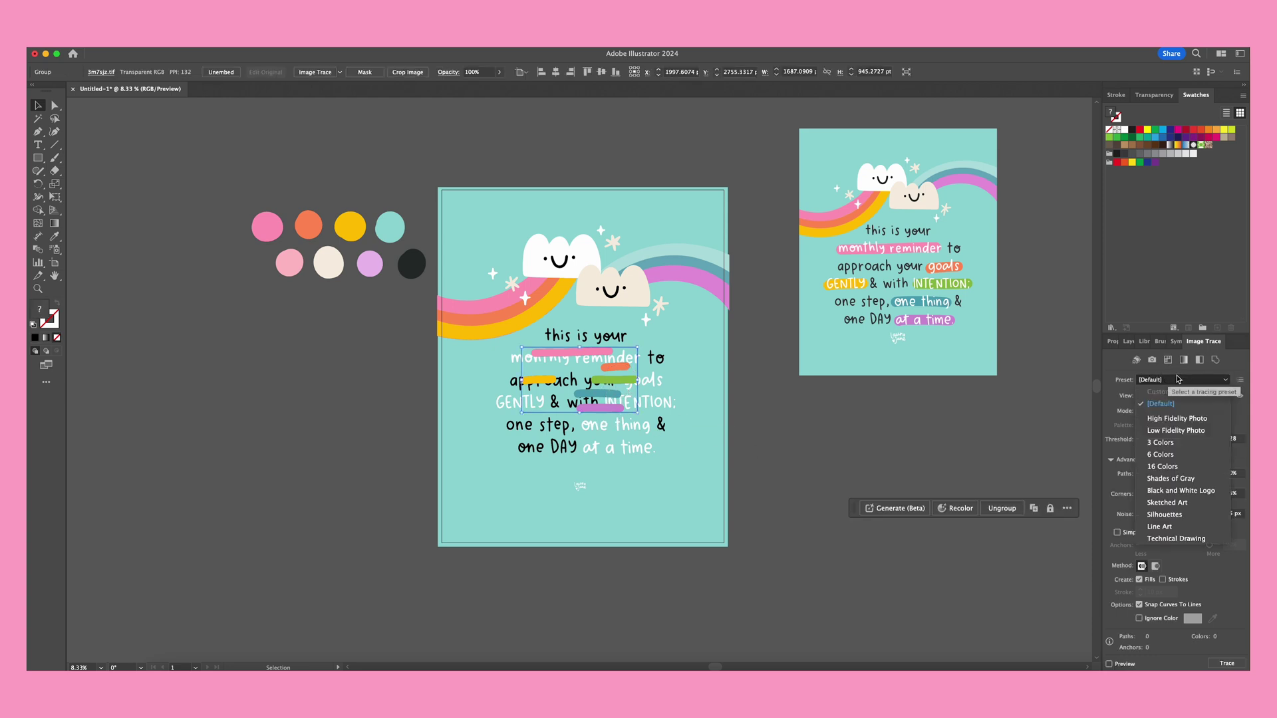
left_click(1172, 456)
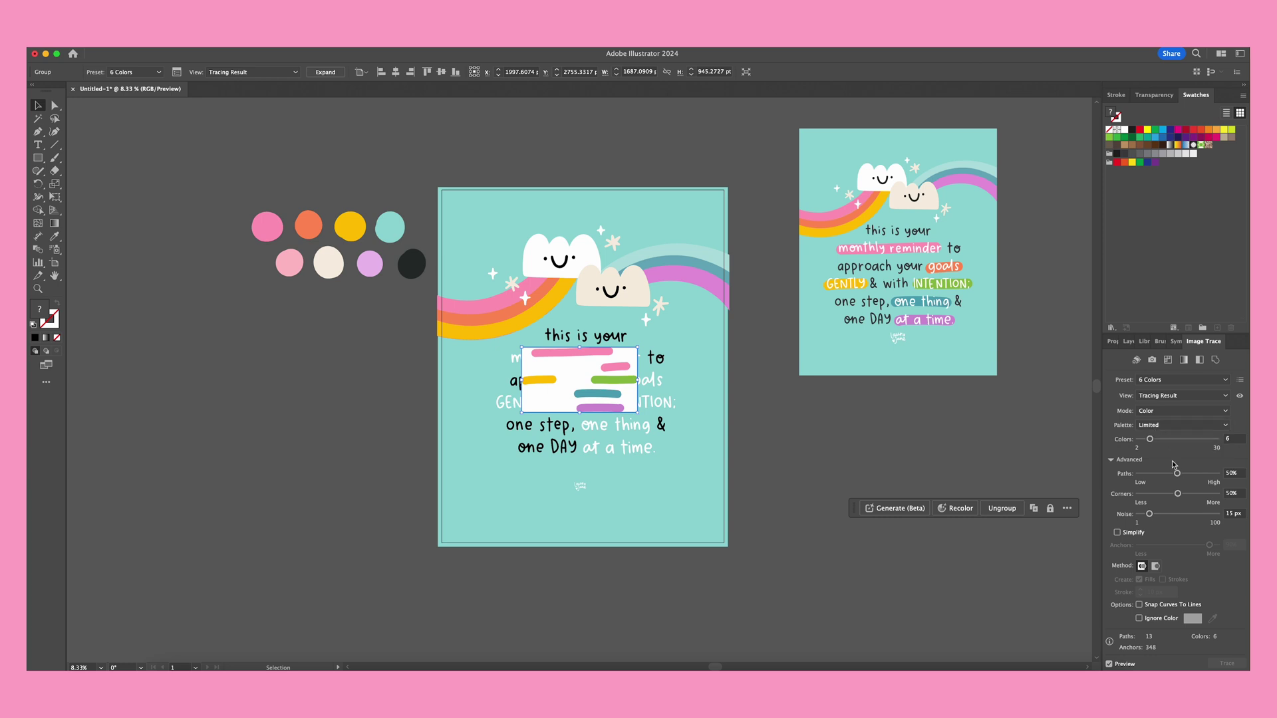
Step: Ignore white in the highlight tracing, expand it, and enlarge the strokes to cover the white words of the quote
left_click(1149, 620)
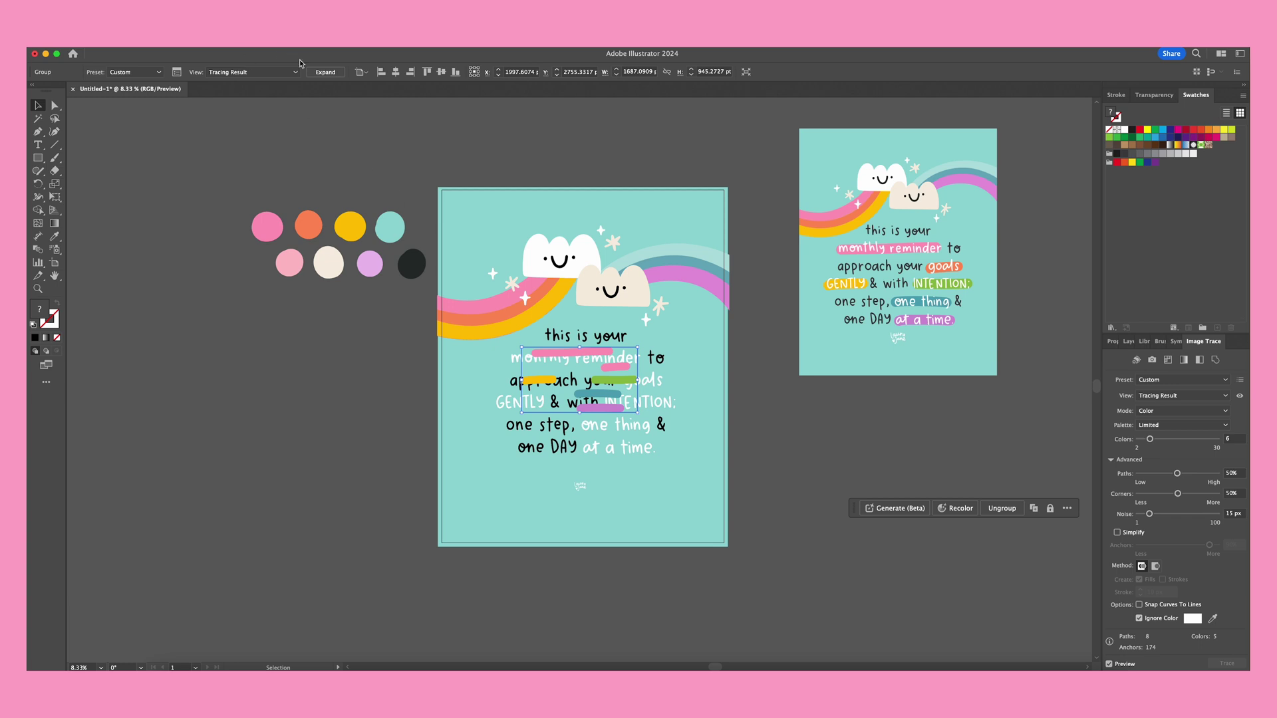
left_click(329, 75)
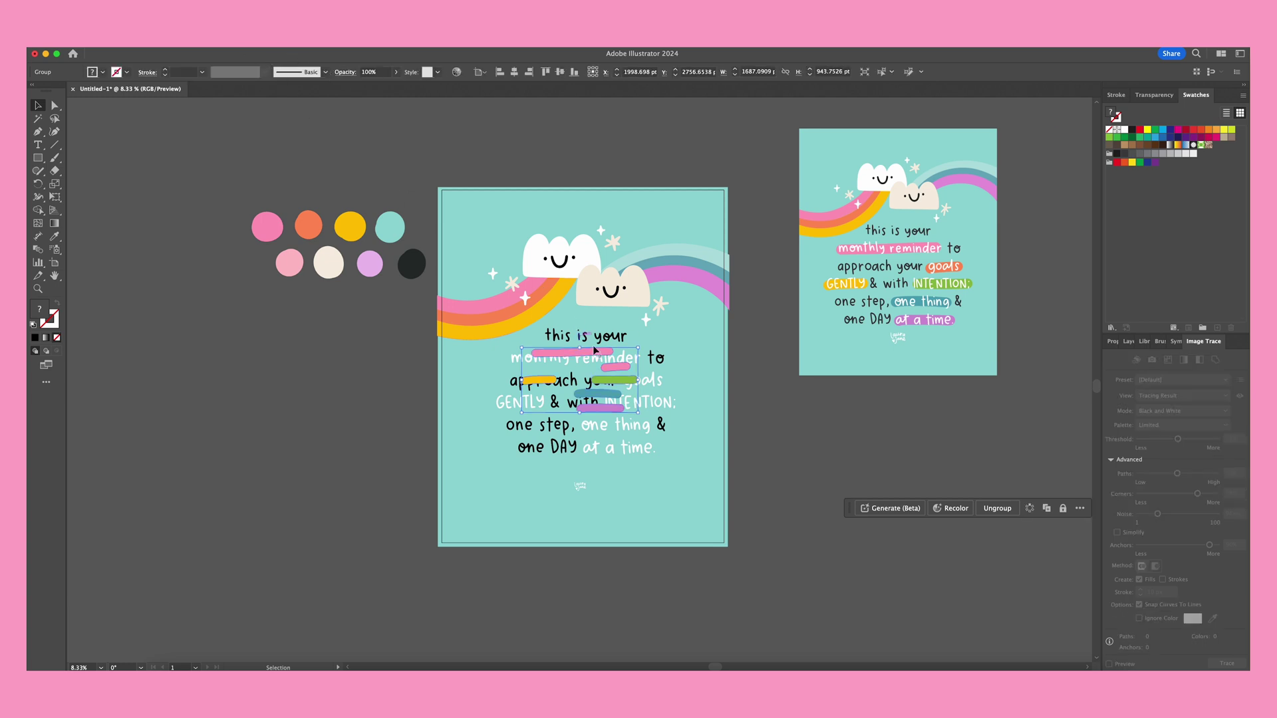
left_click_drag(580, 413, 586, 452)
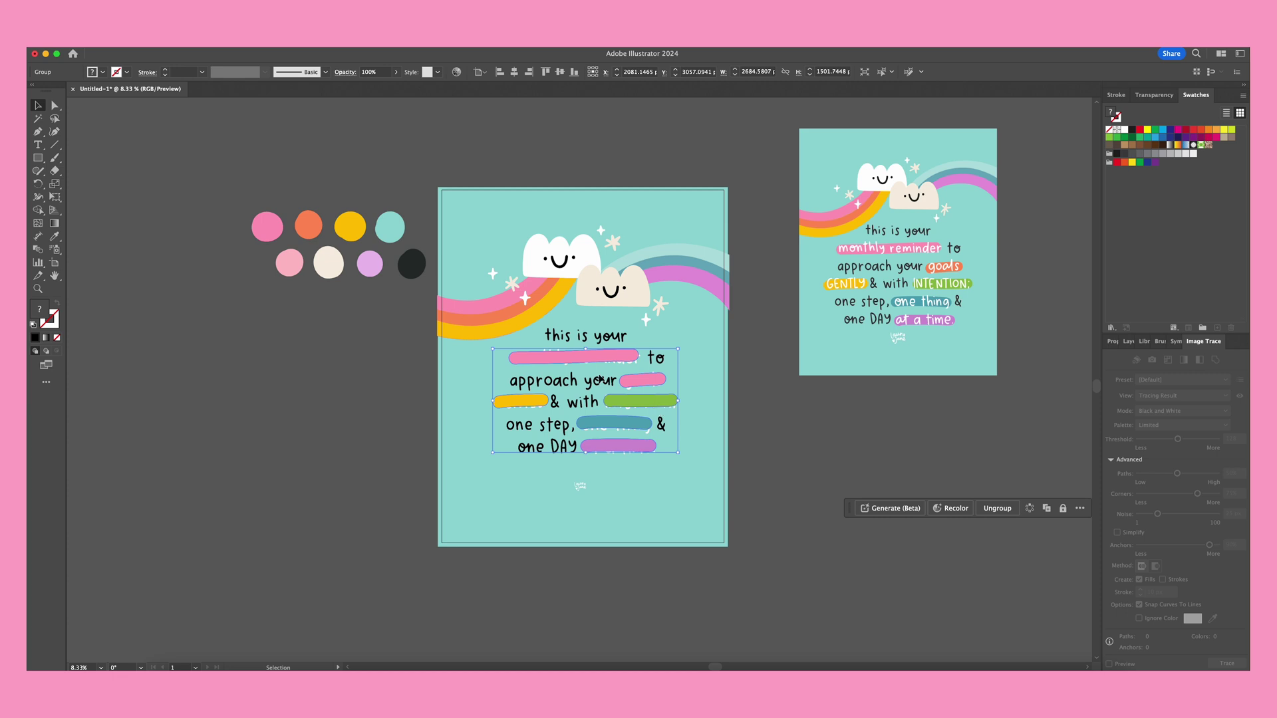
Step: Send the coloured highlight strokes backward behind the quote lettering and deselect them
right_click(629, 401)
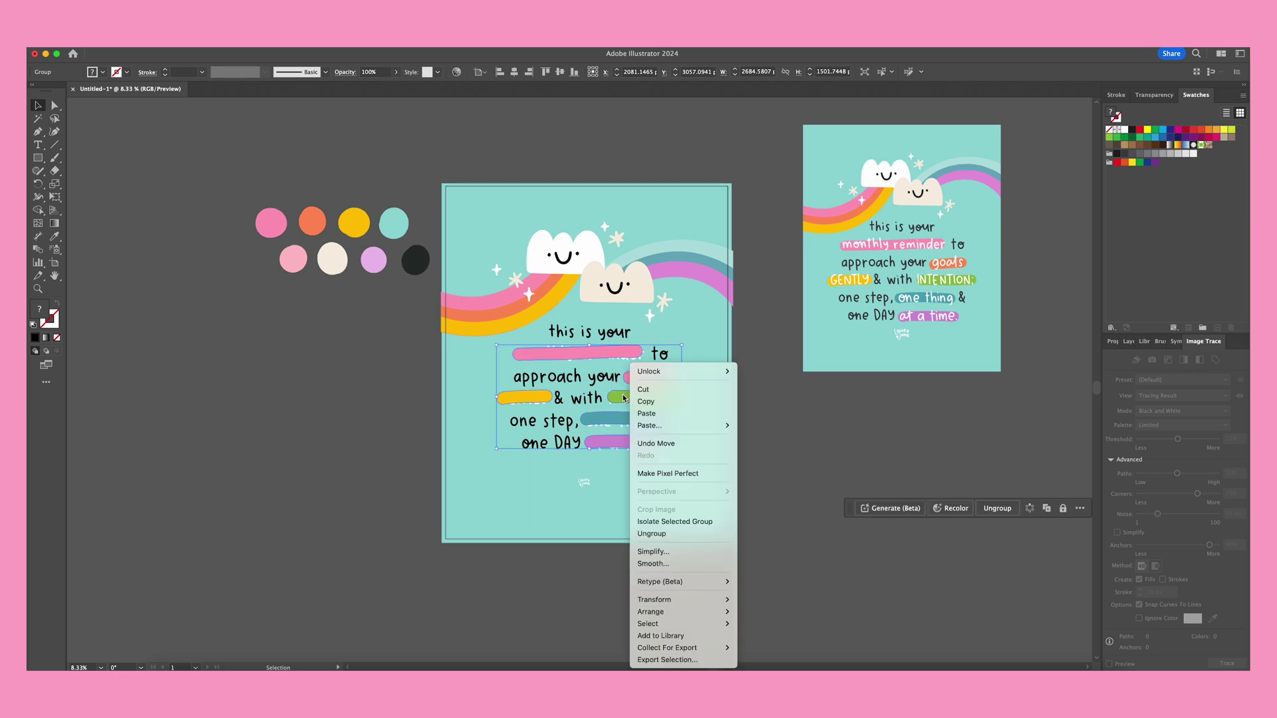
mouse_move(665, 612)
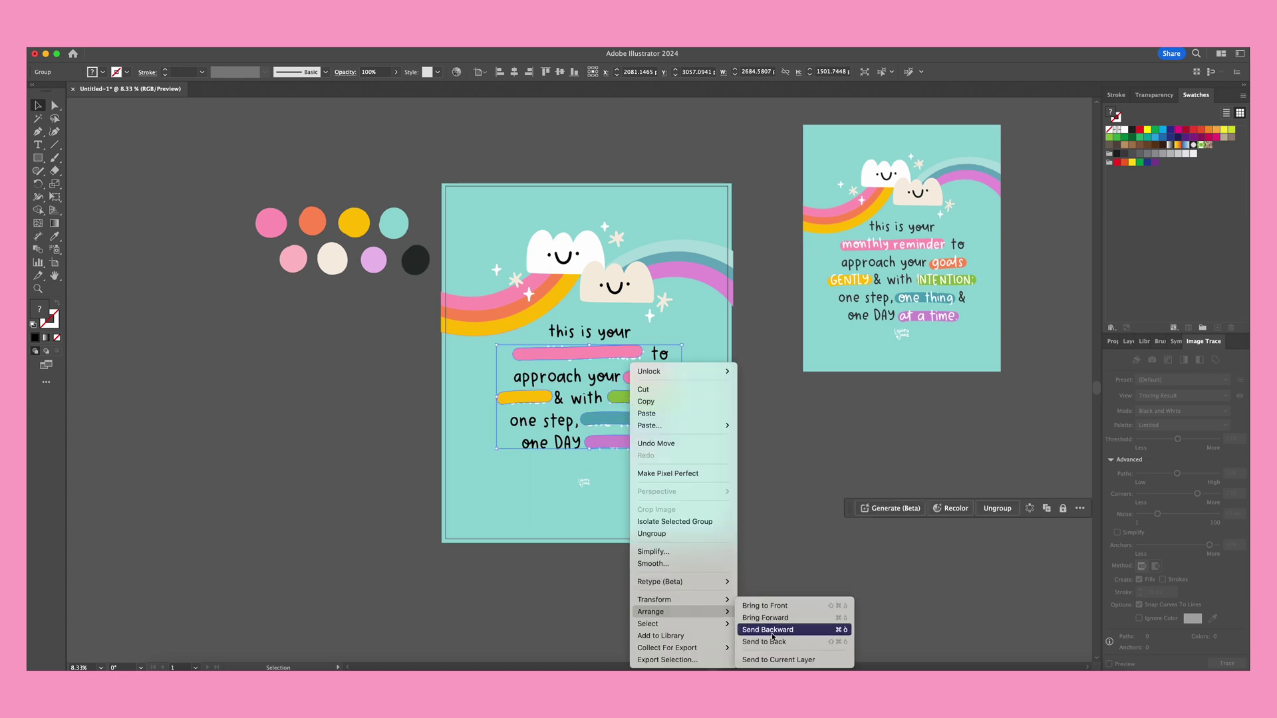
left_click(774, 630)
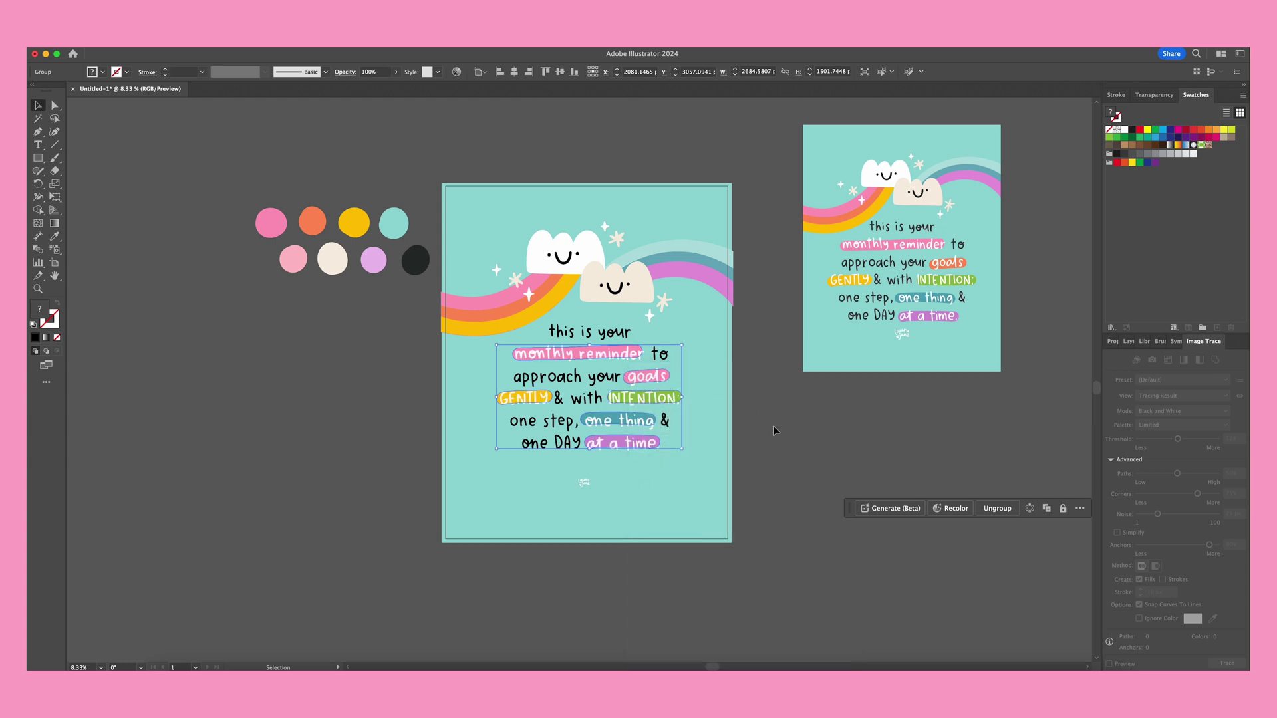
key("super+equal")
left_click_drag(396, 388, 397, 392)
left_click(958, 458)
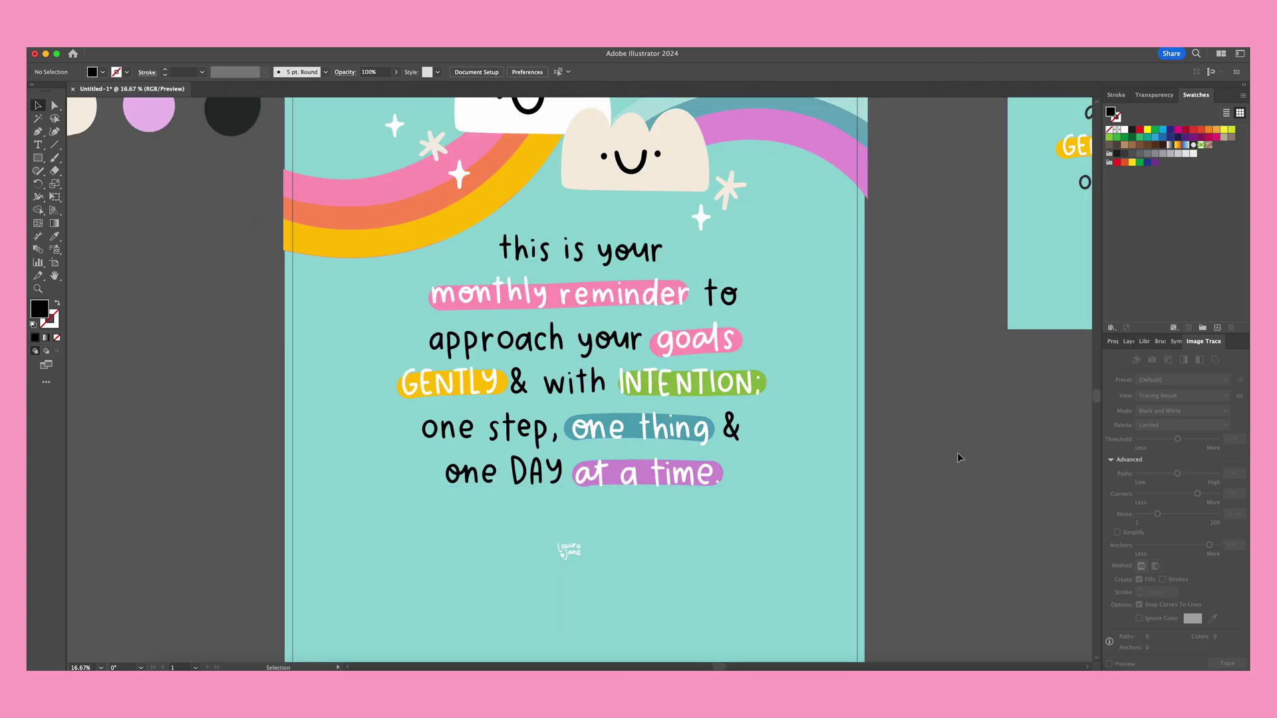
Step: Ungroup the highlight strokes and recolour the one behind "goals" with the orange sampled from the colour palette
left_click(717, 465)
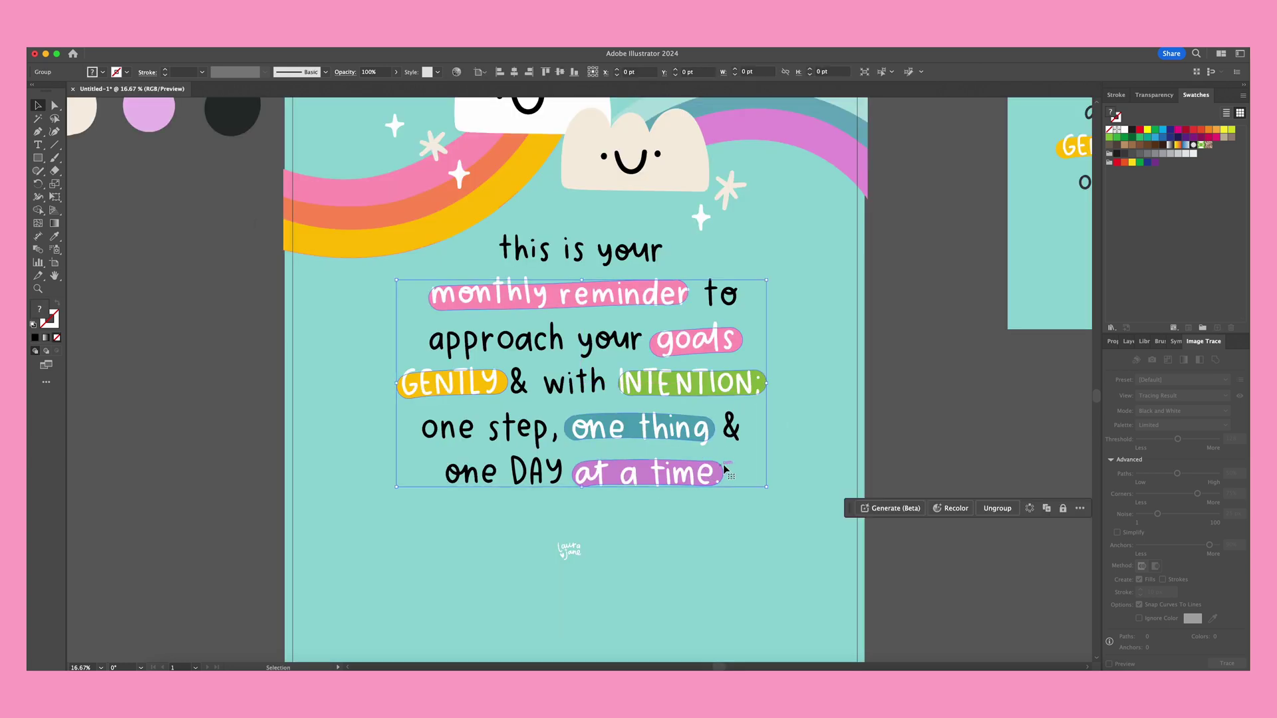
left_click(1009, 511)
left_click(741, 338)
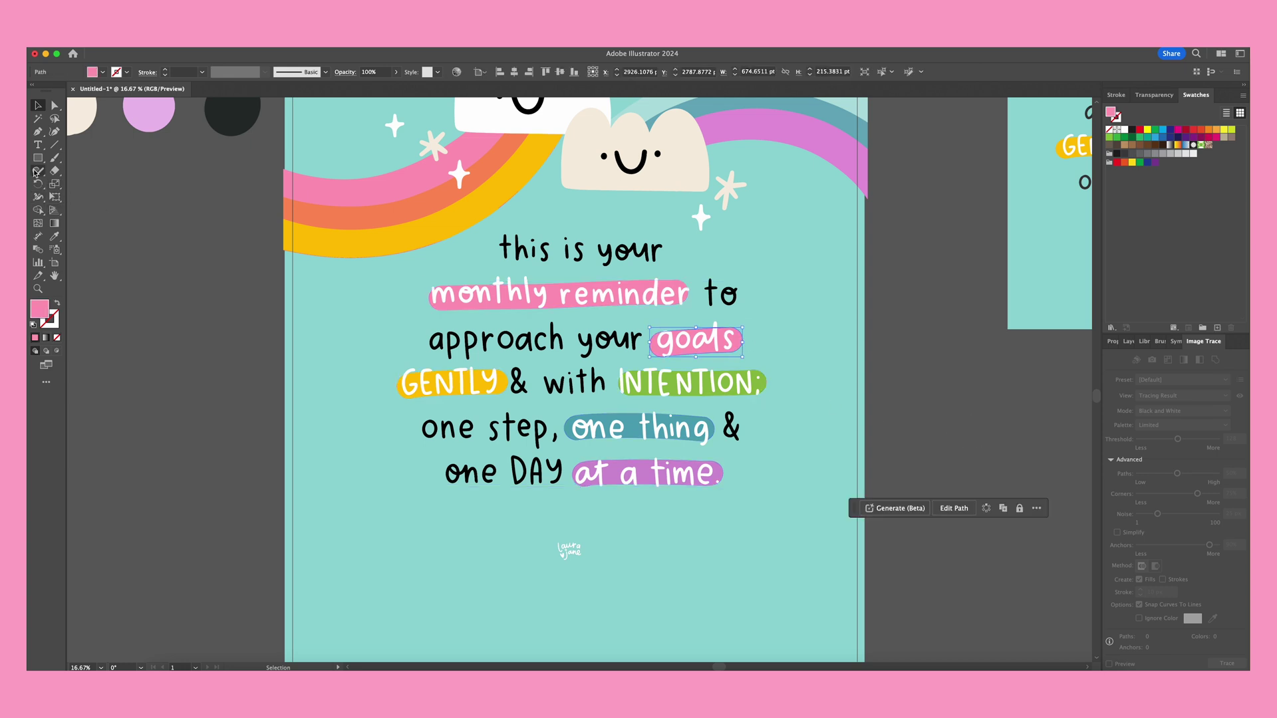
left_click(54, 235)
scroll(141, 235, "up", 5)
scroll(141, 235, "left", 5)
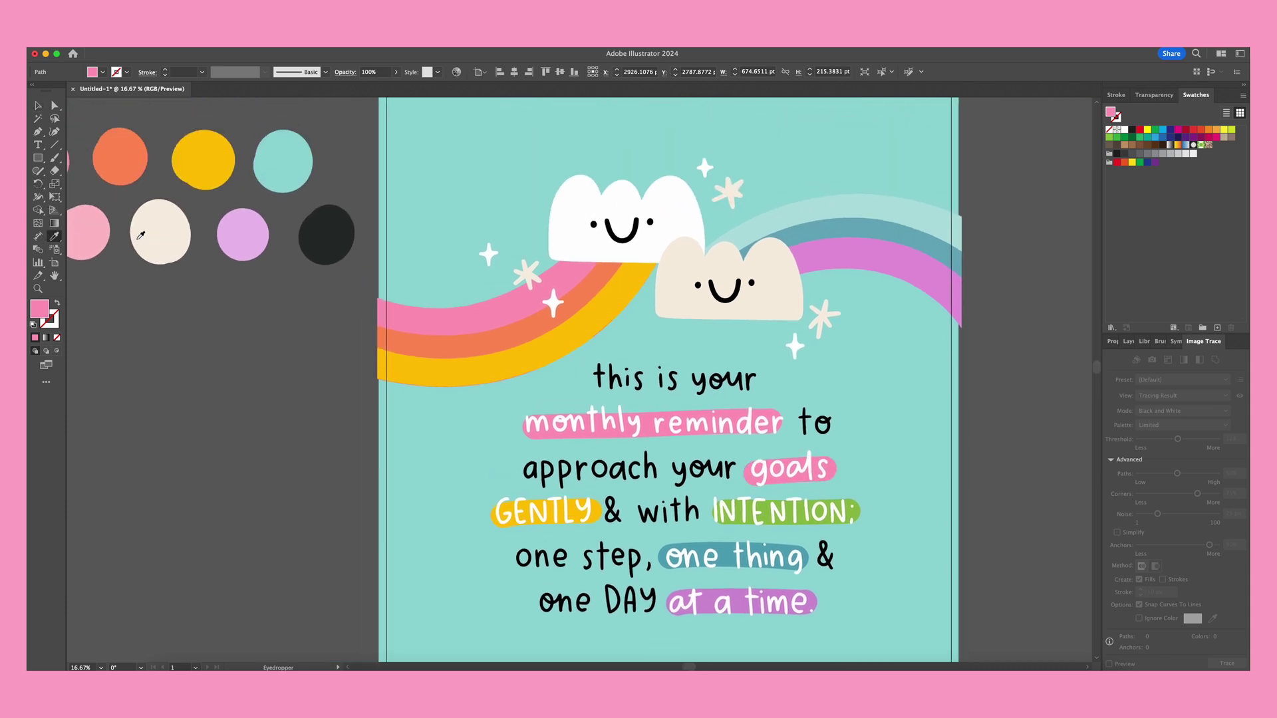
left_click(178, 194)
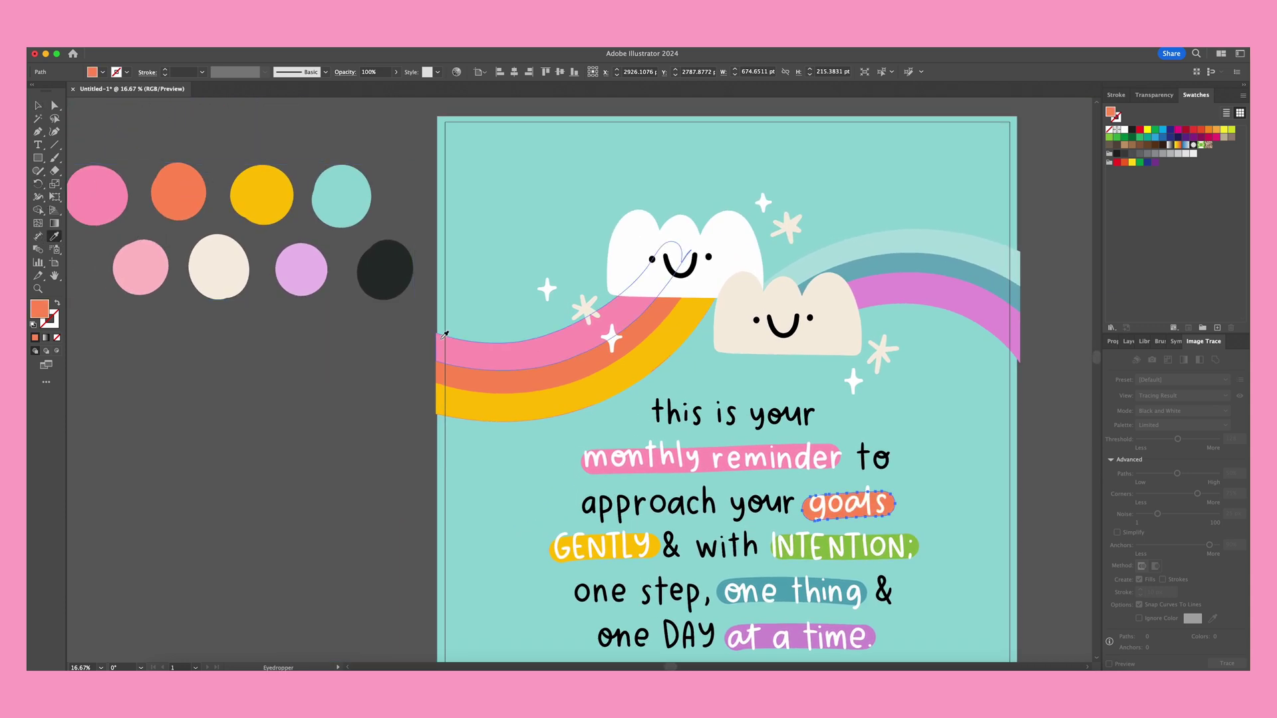
key("super+minus")
scroll(443, 336, "right", 2)
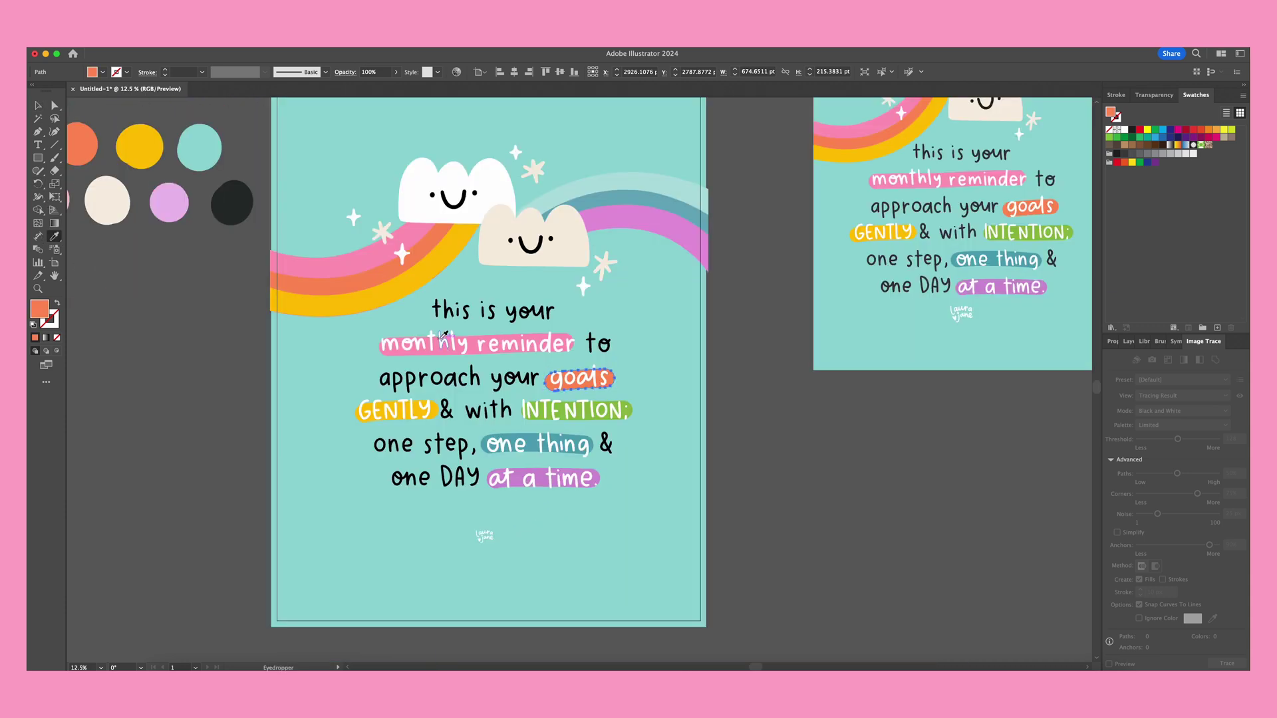
key("v")
left_click(869, 429)
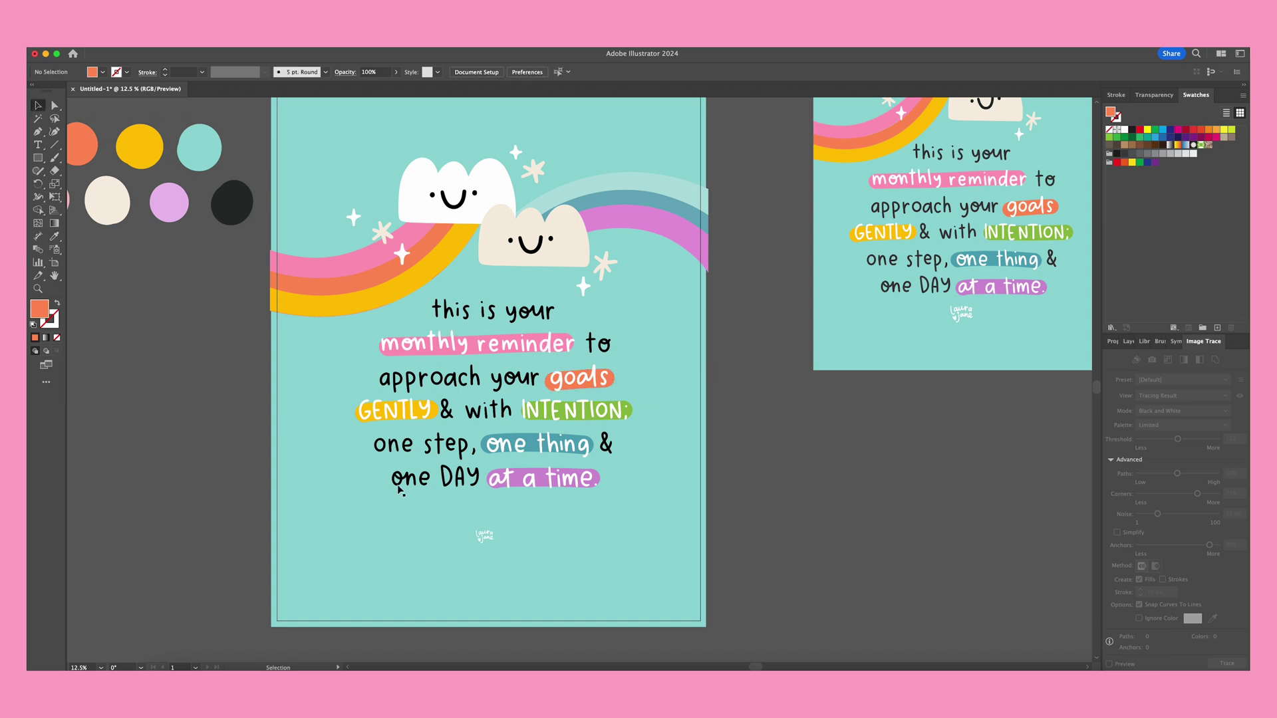
Step: Invert the colours of the small white signature image beneath the quote
left_click(484, 539)
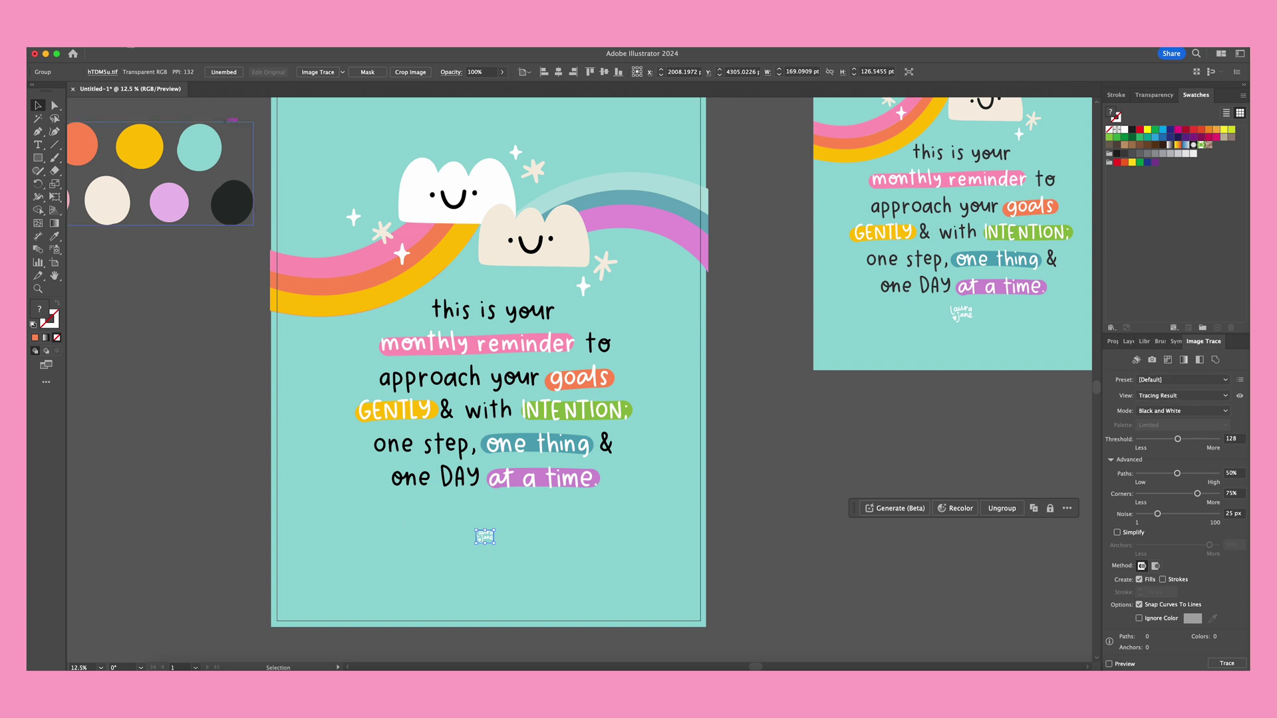
left_click(137, 47)
mouse_move(199, 250)
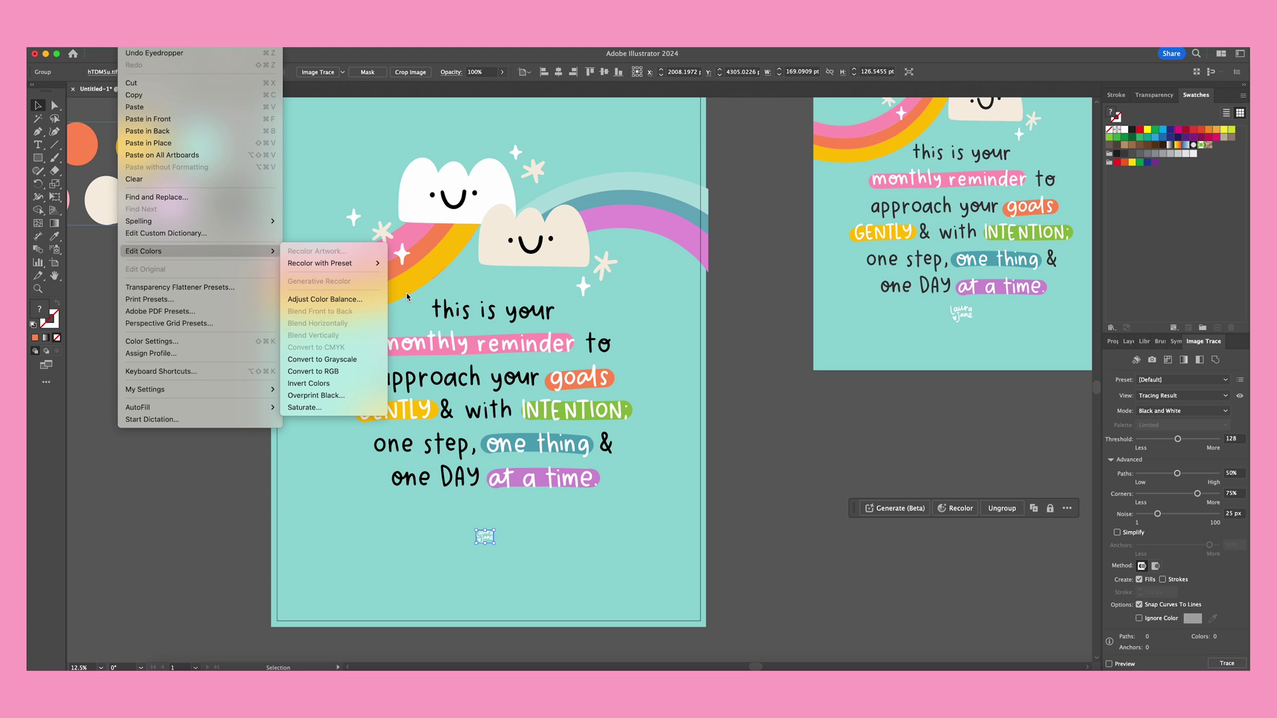
left_click(314, 384)
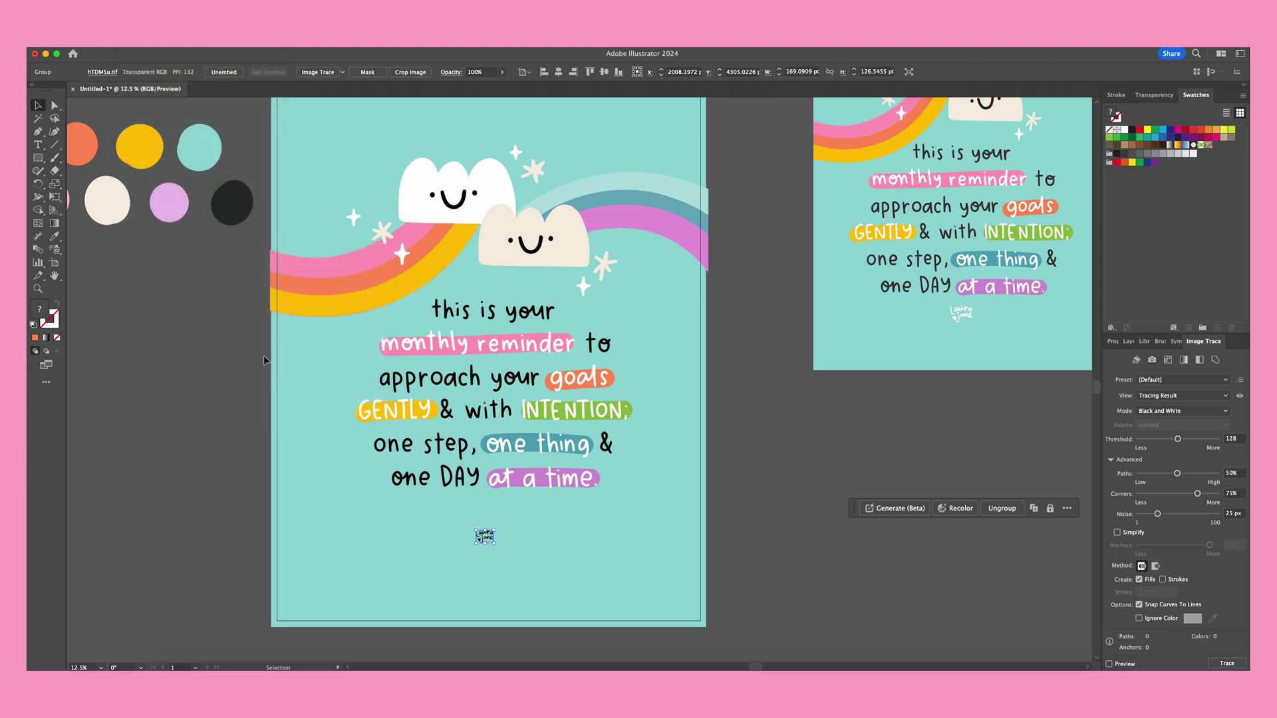
Step: Trace the signature with the Black and White Logo preset, ignoring white, and expand the result
left_click(1174, 380)
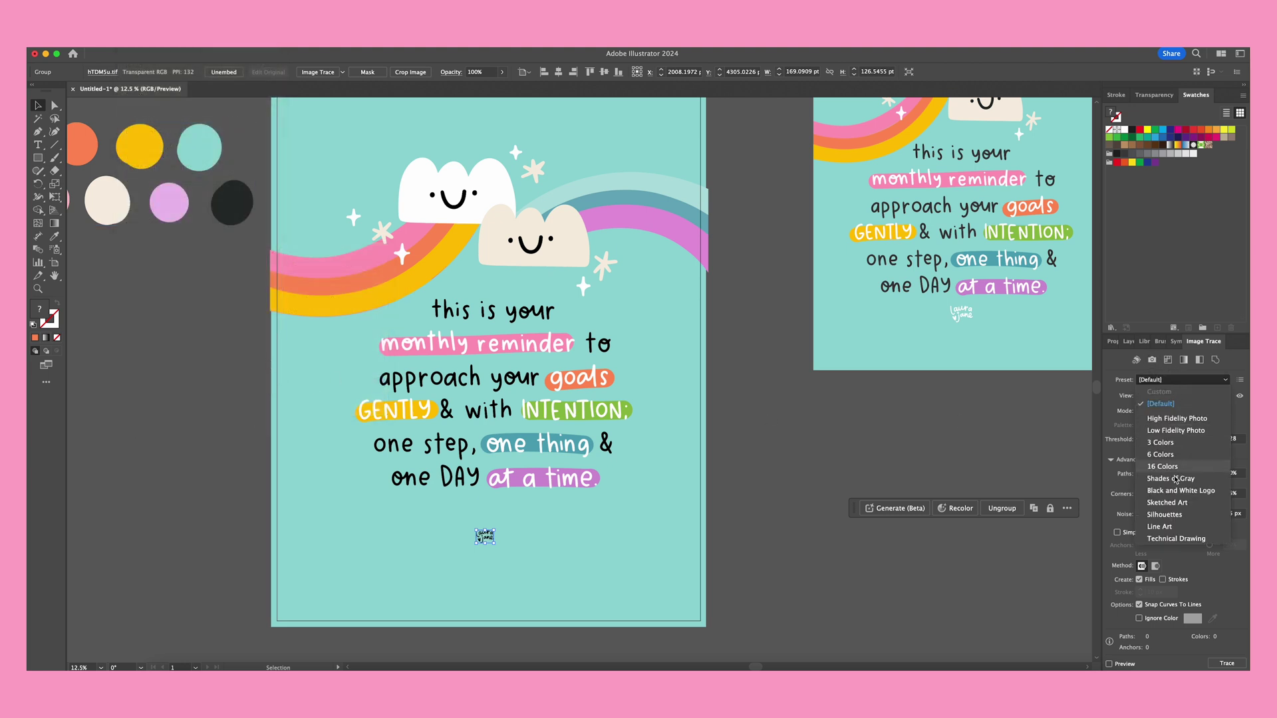
left_click(1164, 491)
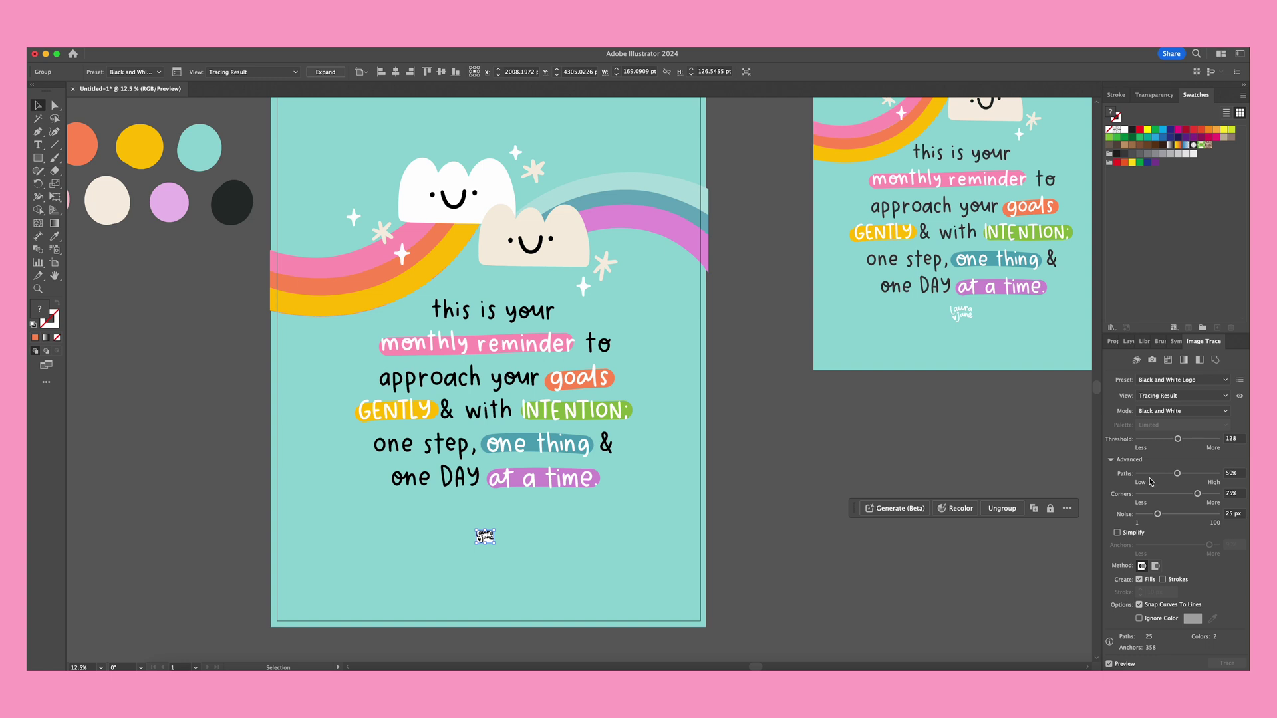
left_click(1139, 619)
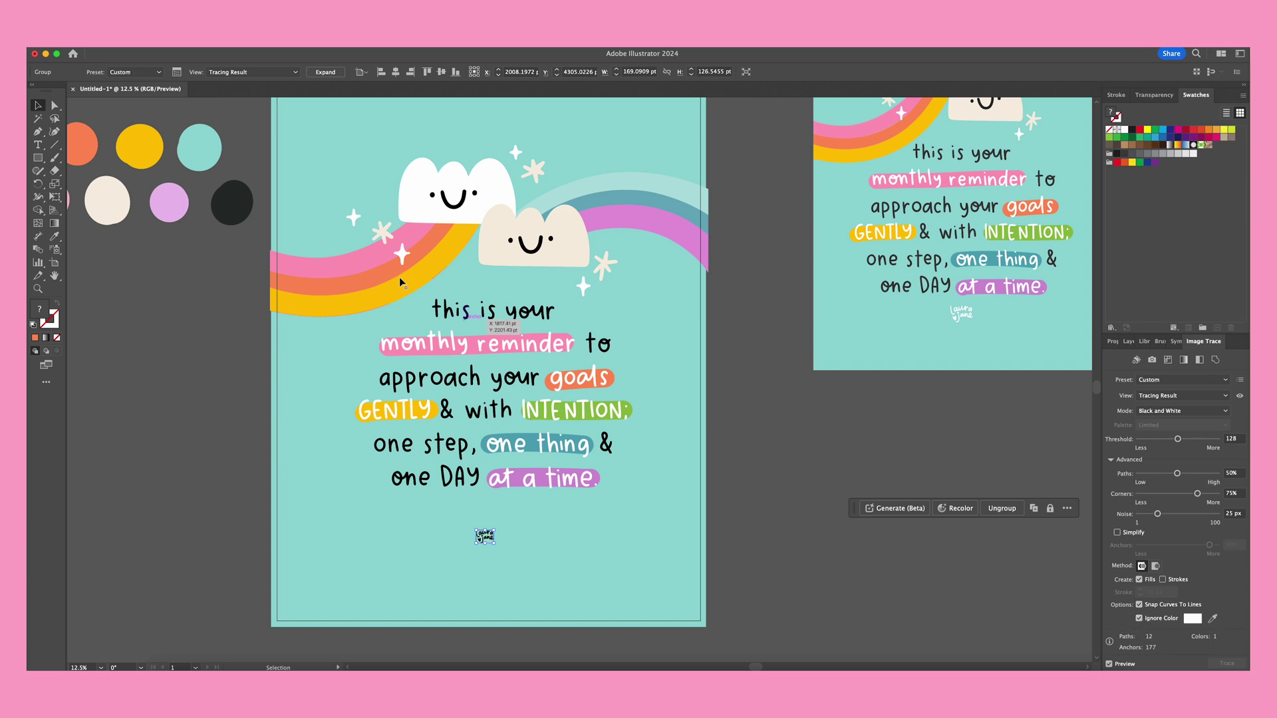
left_click(325, 72)
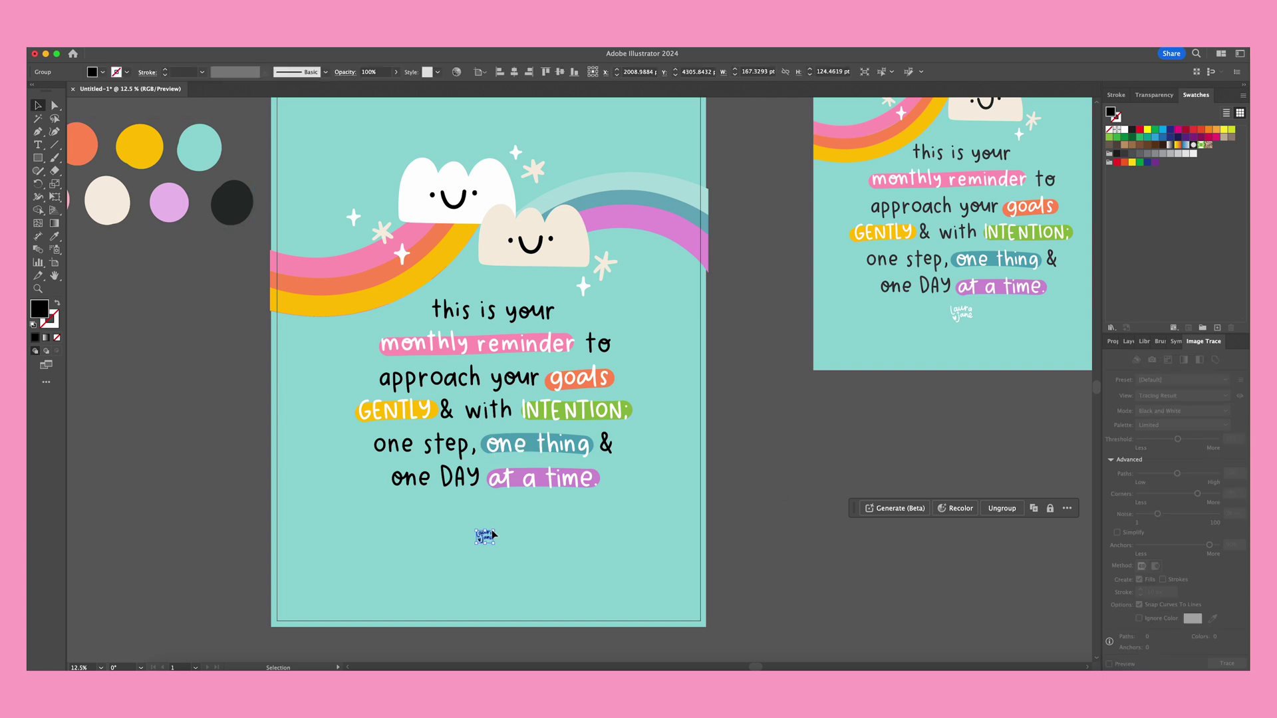
Step: Enlarge the signature to about 351 by 261 pt just below the quote and fill it with white (FFFFFF)
mouse_move(486, 545)
left_mouse_down()
mouse_move(479, 558)
mouse_move(495, 535)
mouse_move(484, 529)
left_mouse_up()
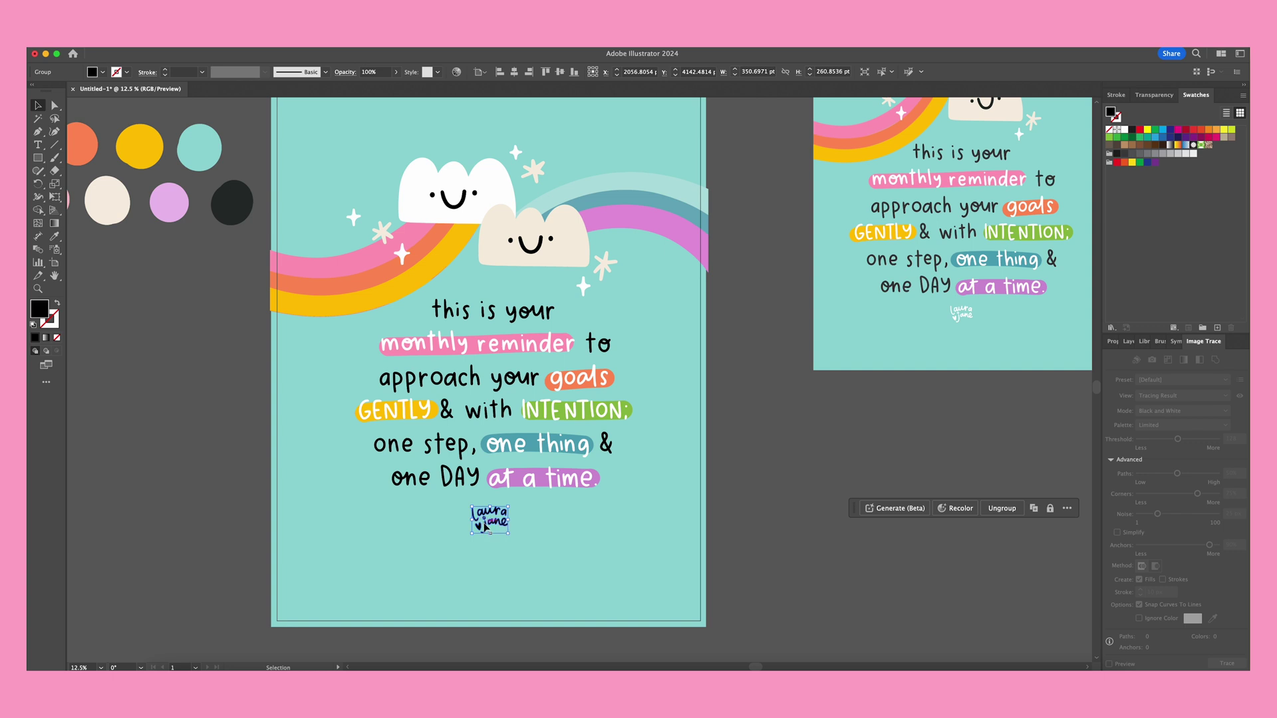
double_click(41, 310)
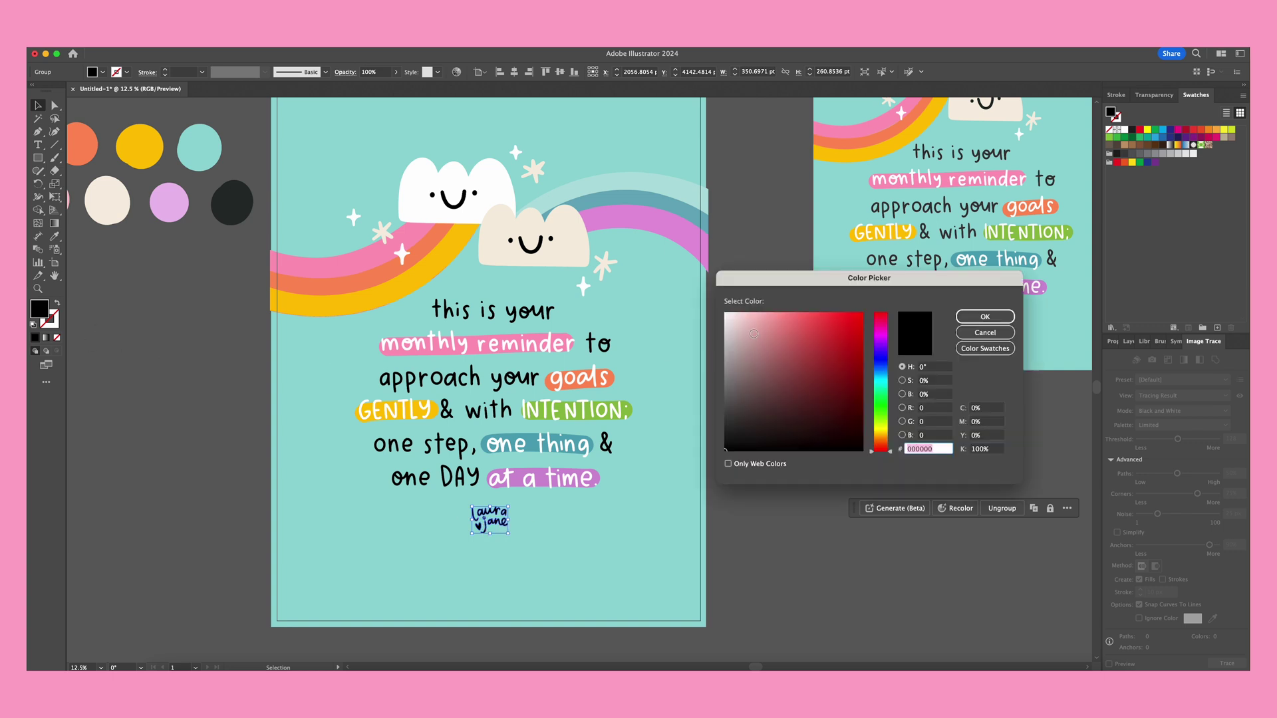
type("FFFFFF")
left_click(985, 316)
left_click(862, 593)
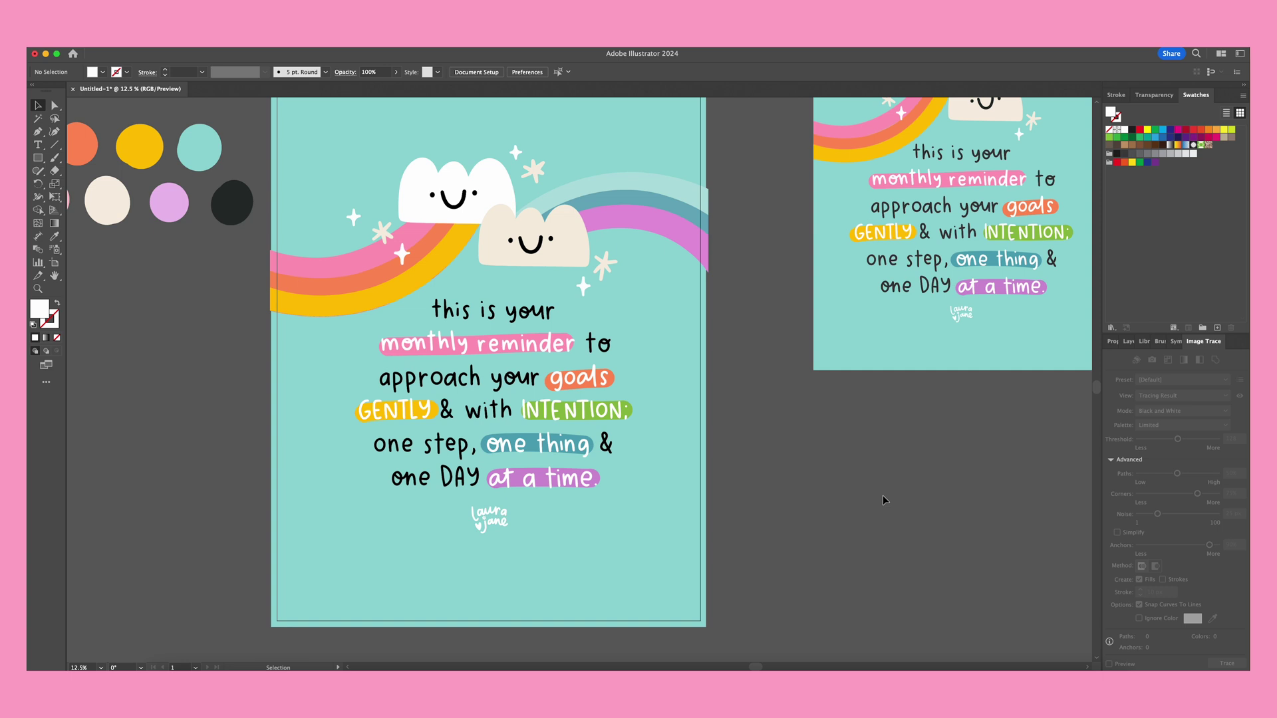
key("super+minus")
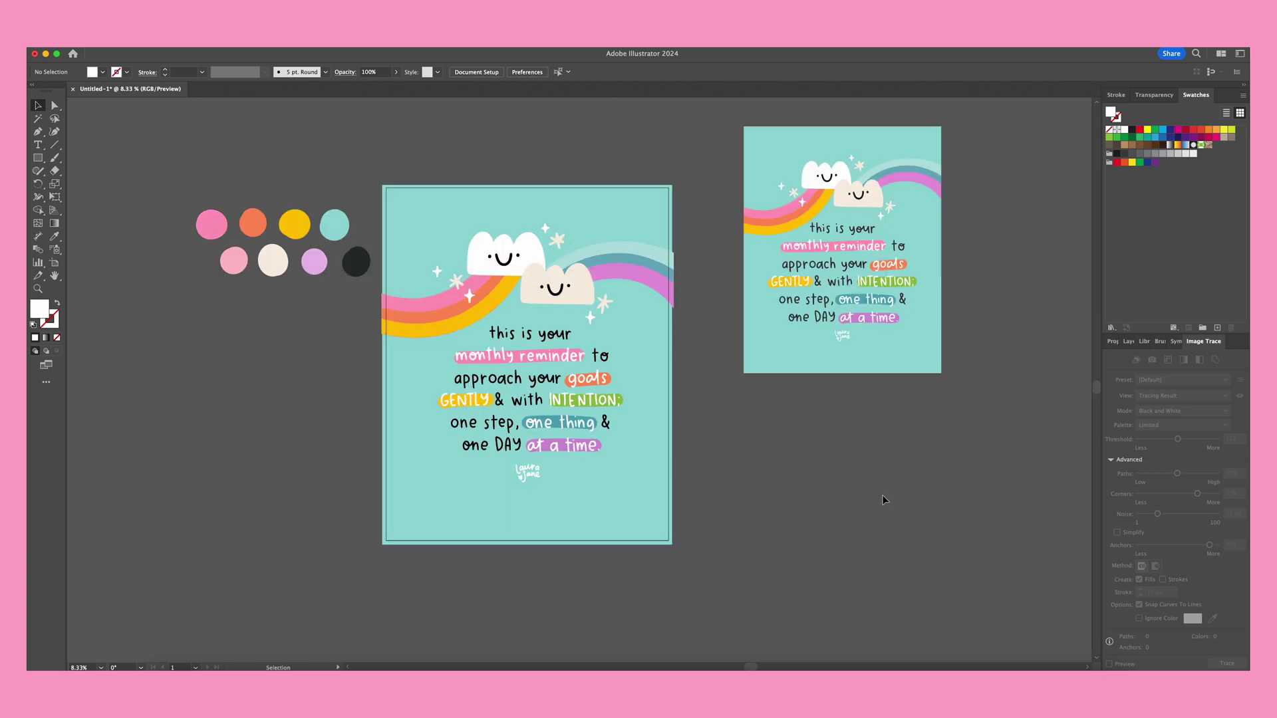